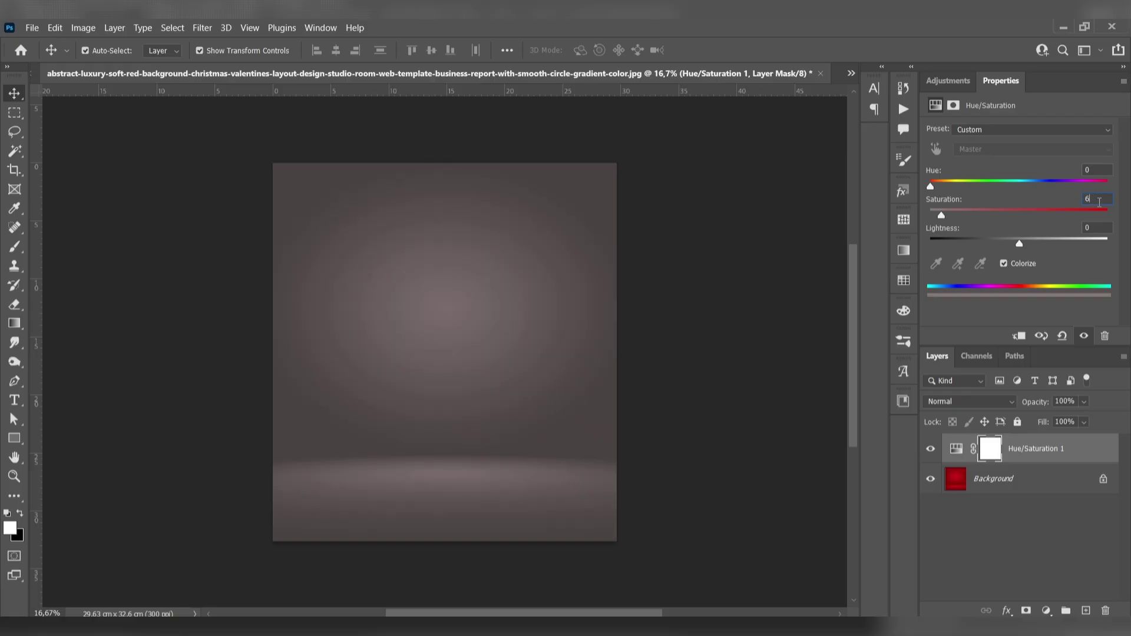
Set the colorized Hue/Saturation adjustment's saturation to 60.
text(60)
key(Return)
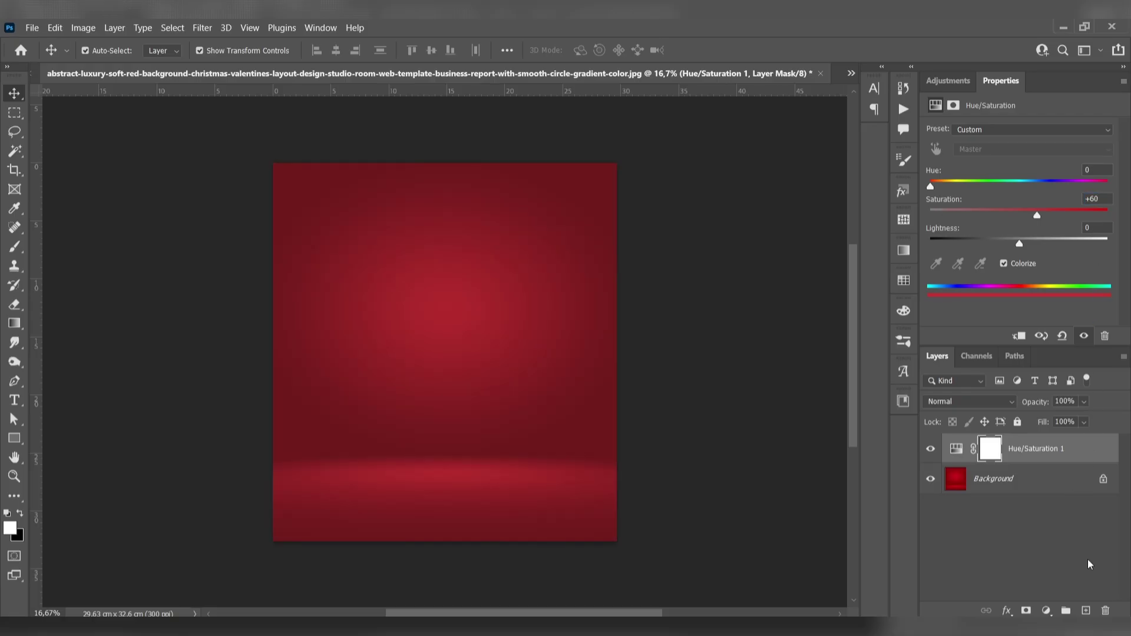
Add a Curves adjustment layer and raise the midtones slightly on both the RGB and Red curves.
click(1045, 611)
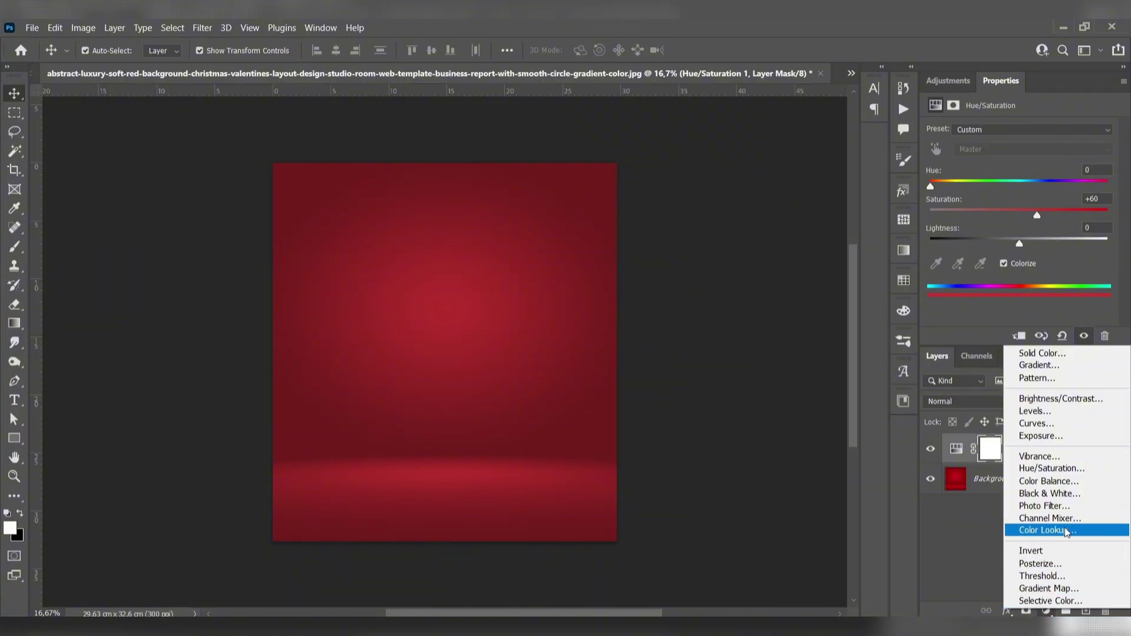
click(1040, 423)
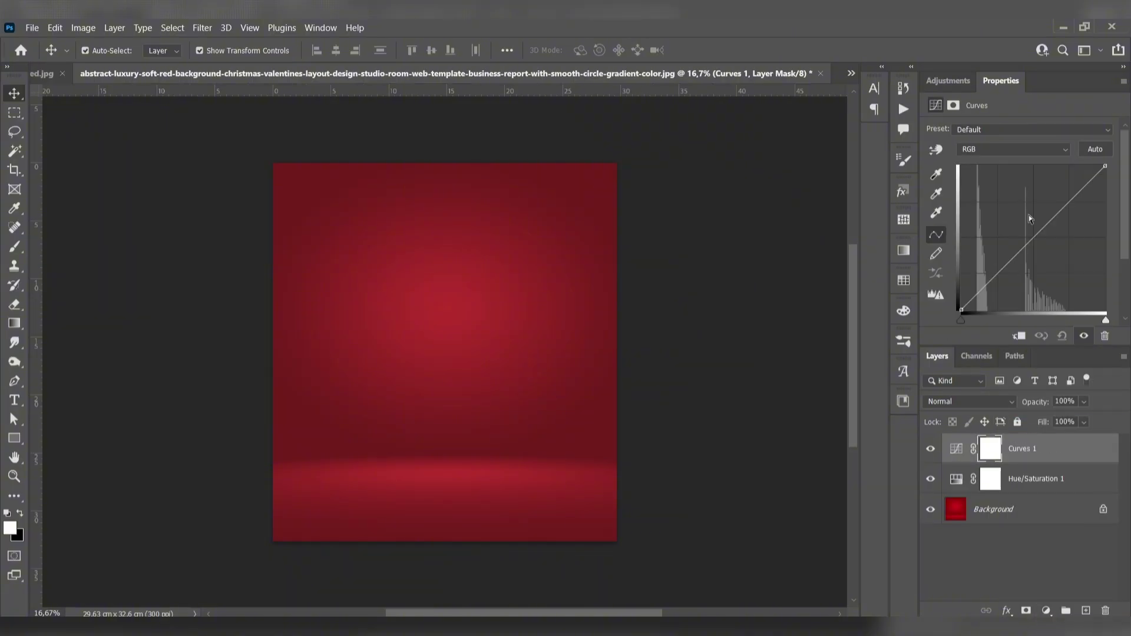
click(1027, 232)
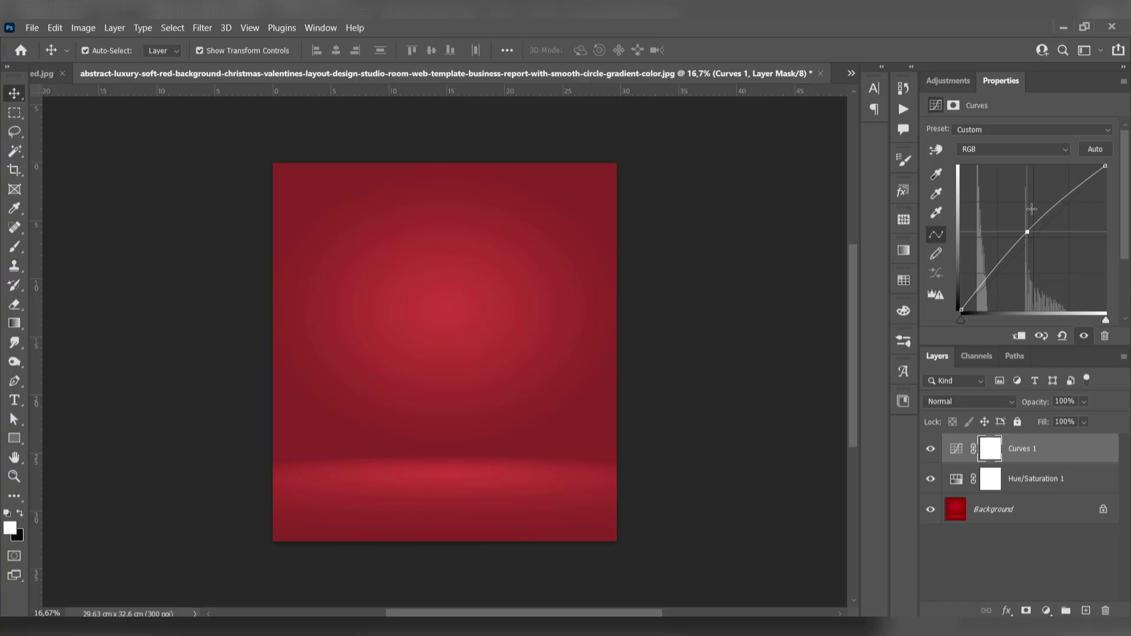
click(1024, 147)
click(1006, 169)
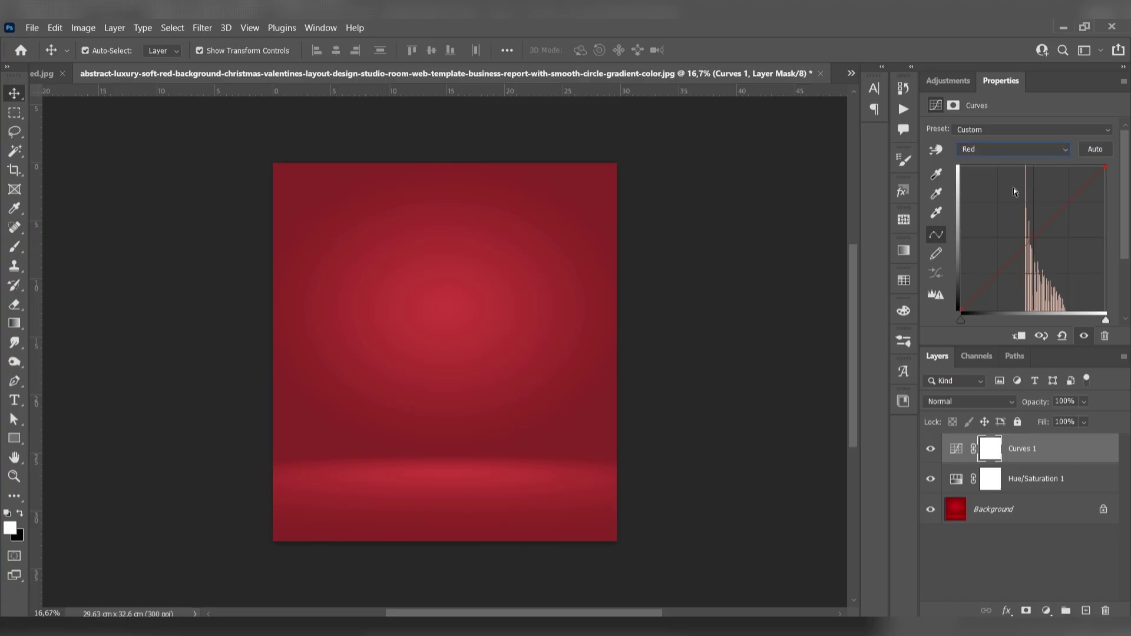
click(1026, 234)
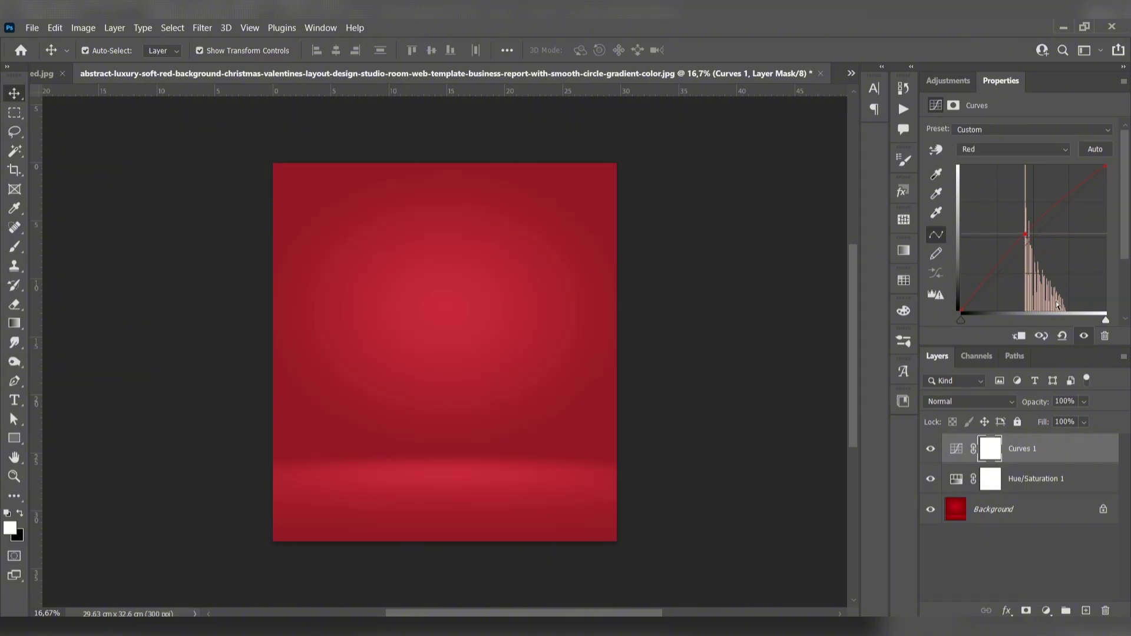
On a new layer, paint one white spot with a soft 2100 px brush in the centre of the red backdrop.
click(1086, 611)
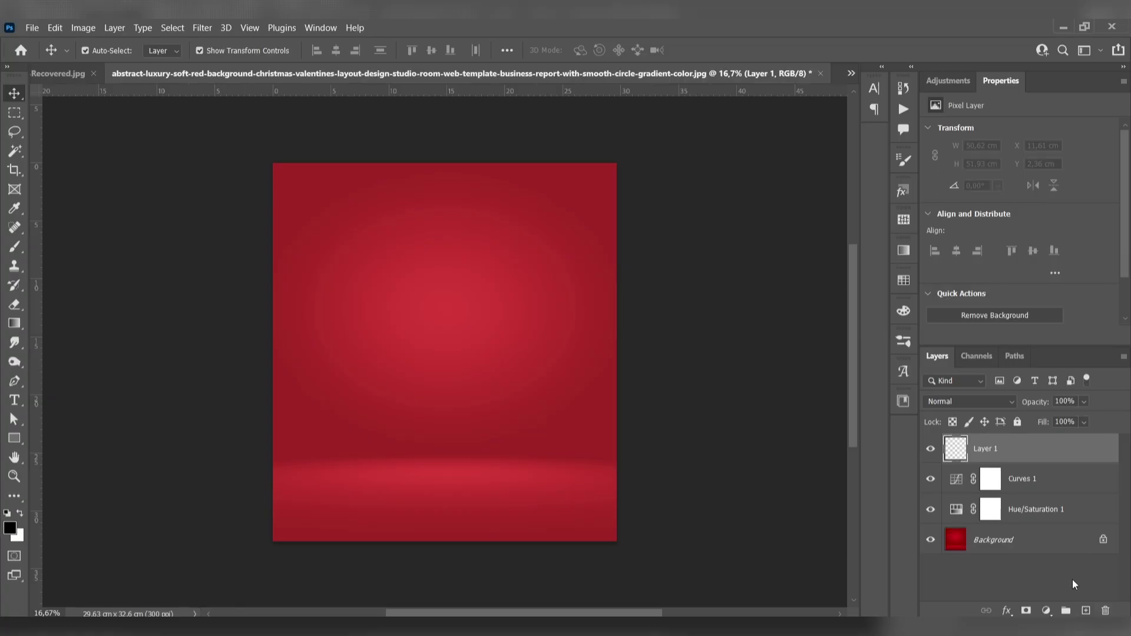
key(b)
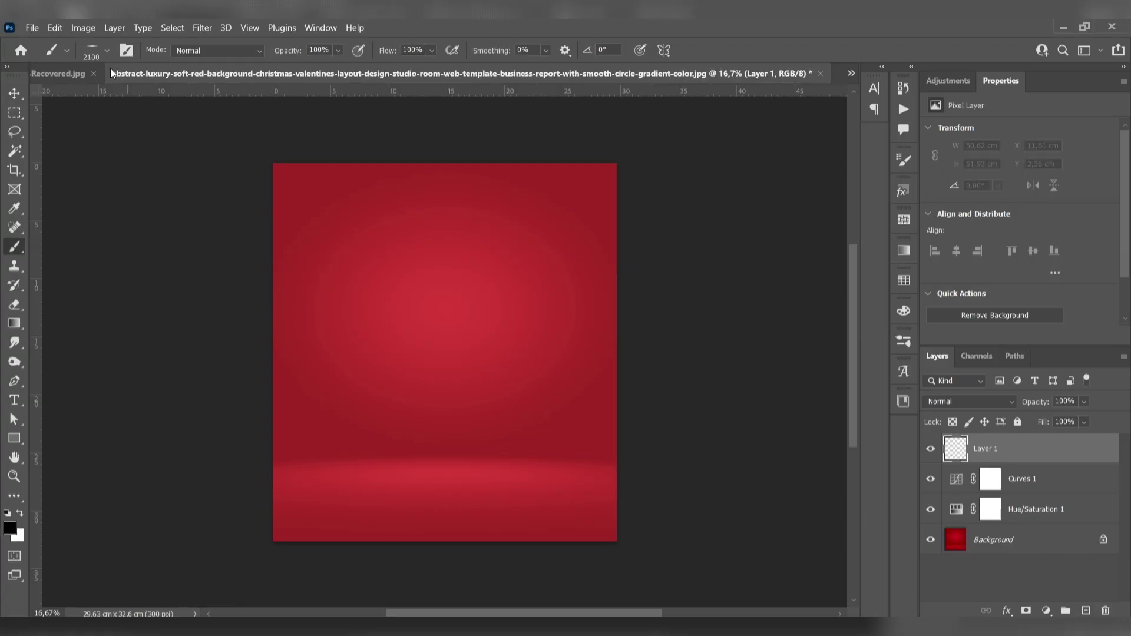
click(108, 52)
click(53, 195)
click(109, 49)
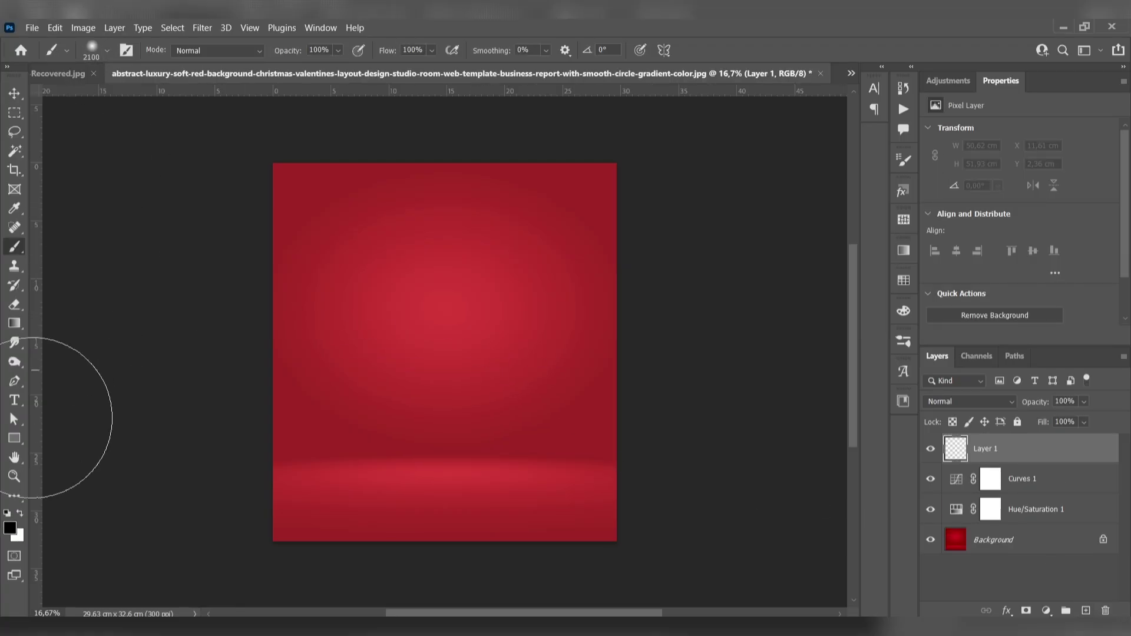
click(20, 514)
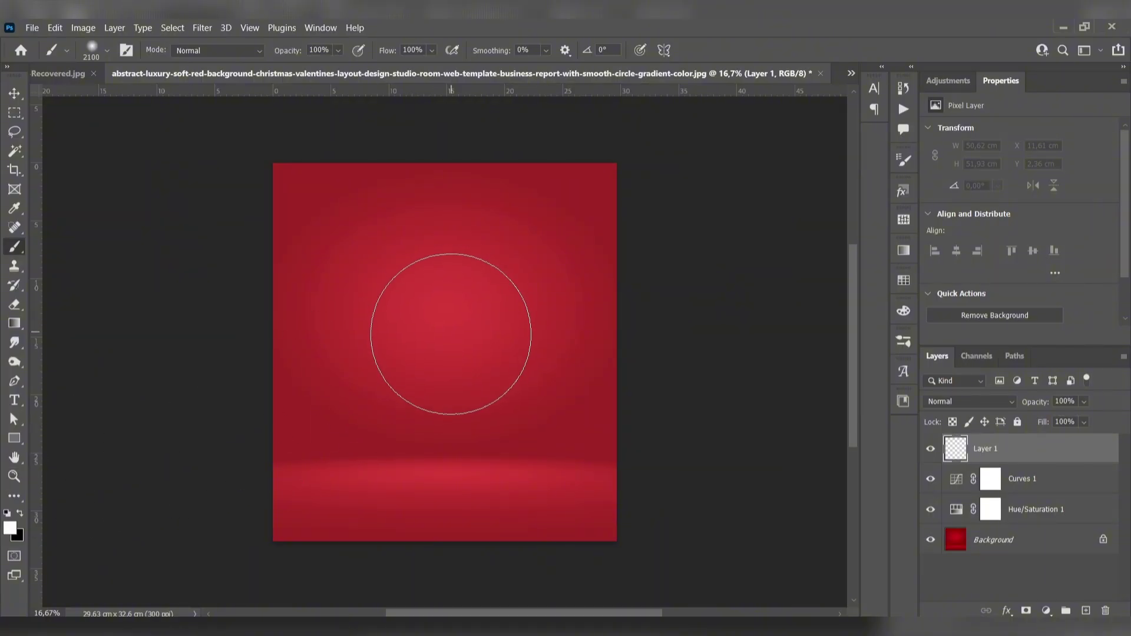
click(450, 334)
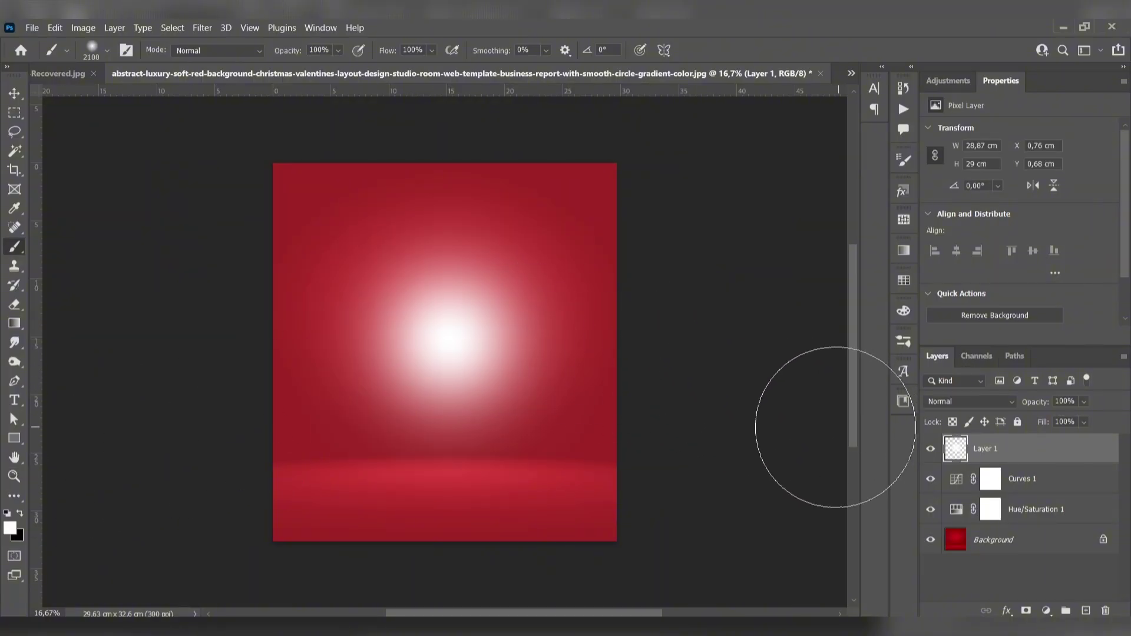
Scale the white glow up to about 130% and centre it on the canvas.
click(15, 94)
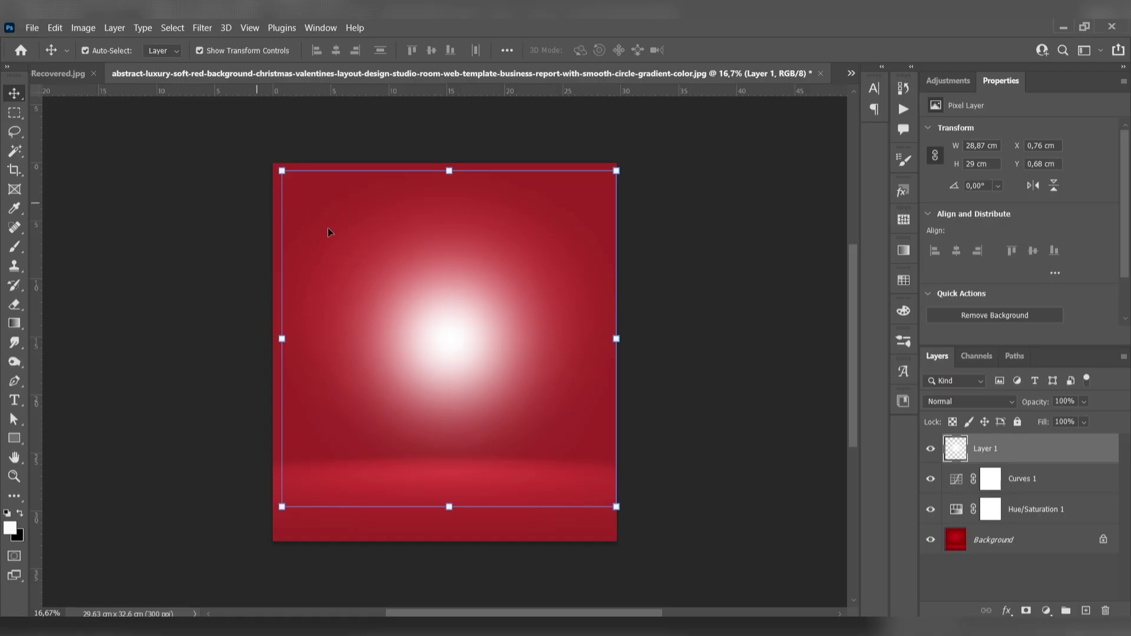
drag(275, 354, 215, 341)
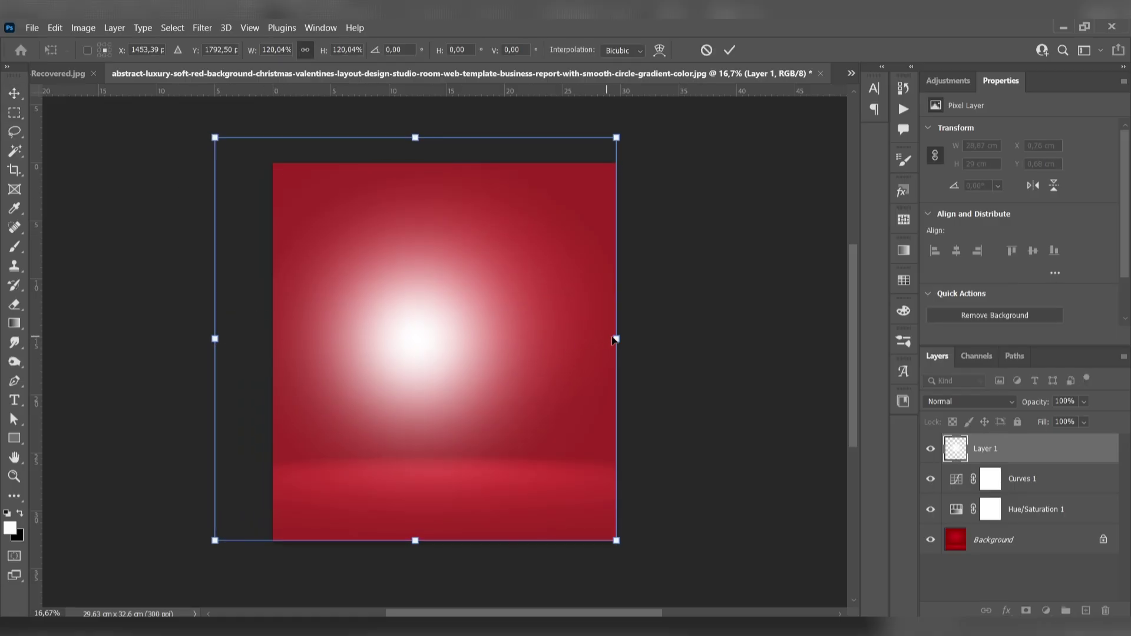
drag(616, 339, 652, 338)
drag(471, 343, 483, 355)
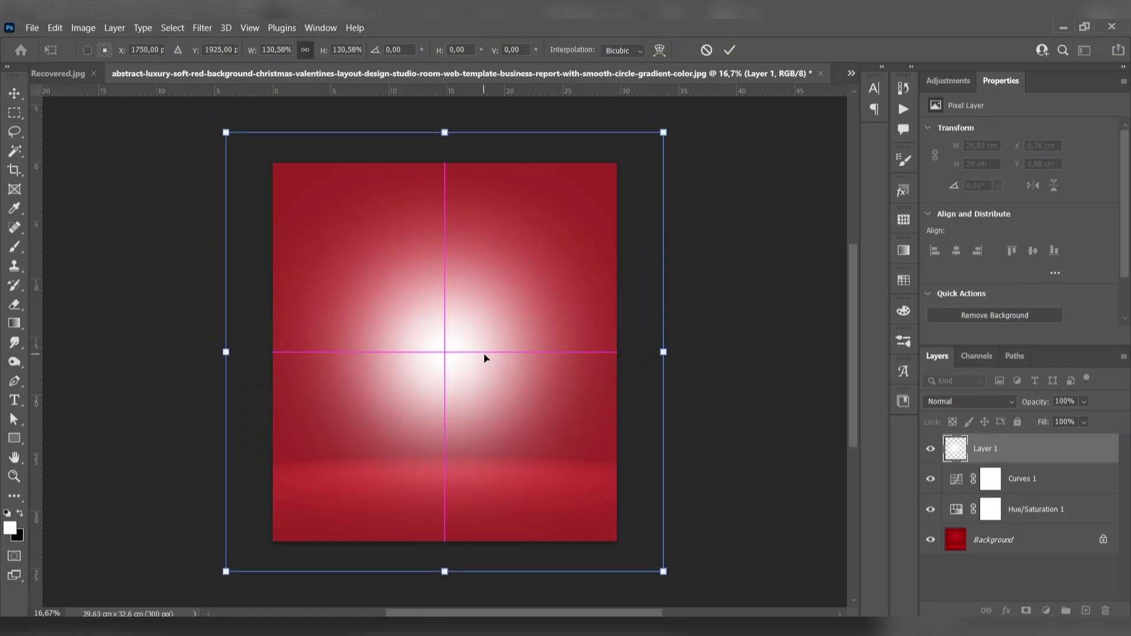
click(12, 91)
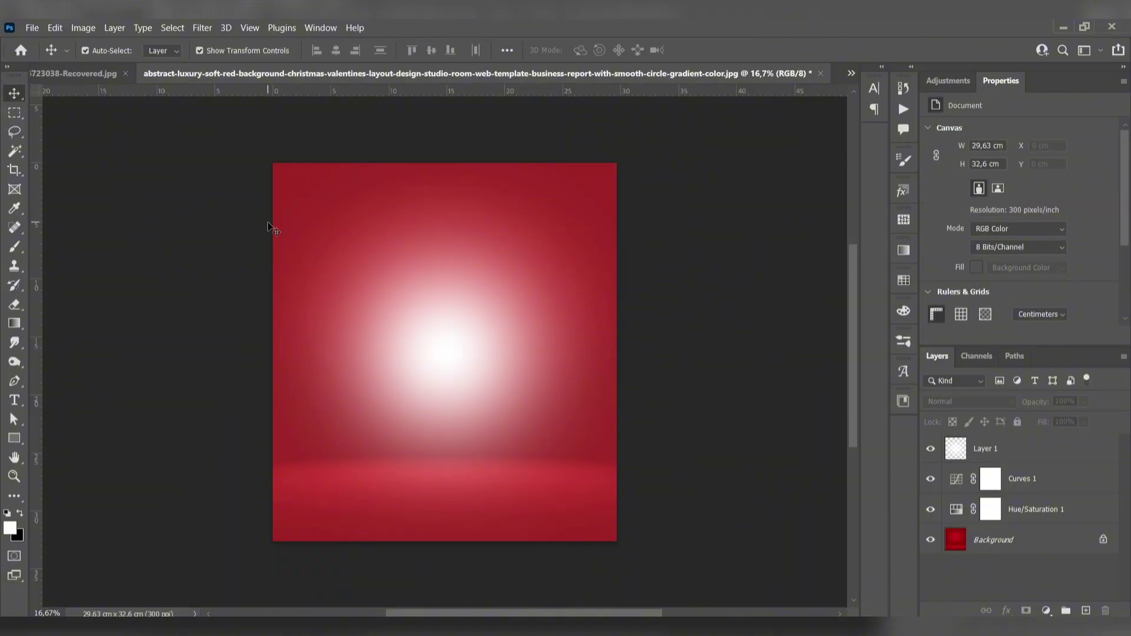
Set the blend mode of the white glow layer to Soft Light.
click(996, 443)
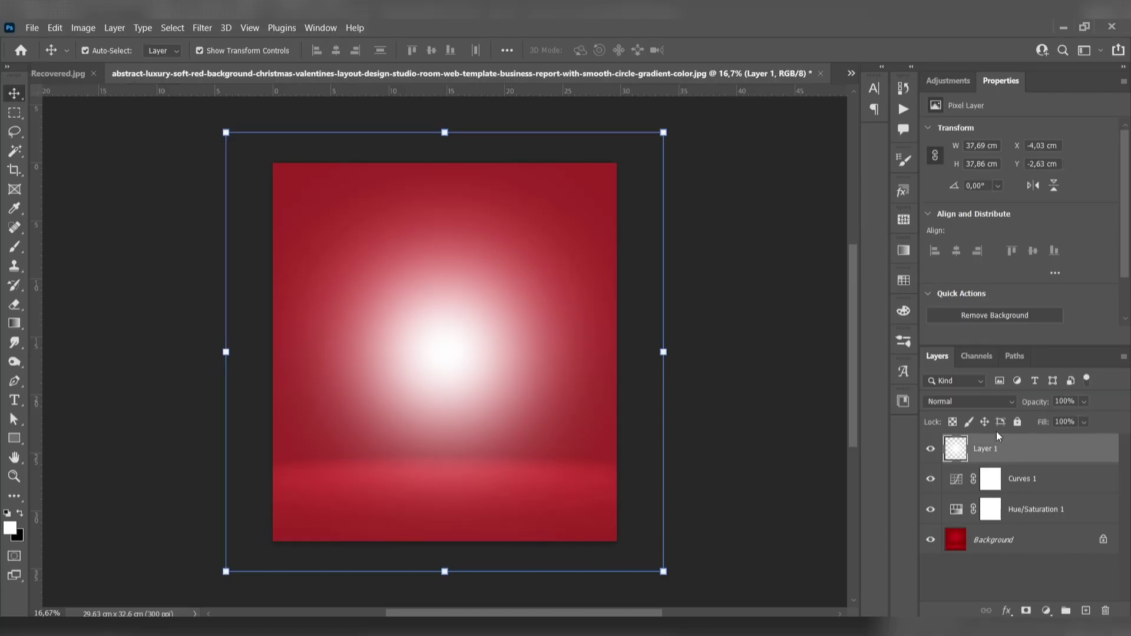
click(988, 397)
click(971, 439)
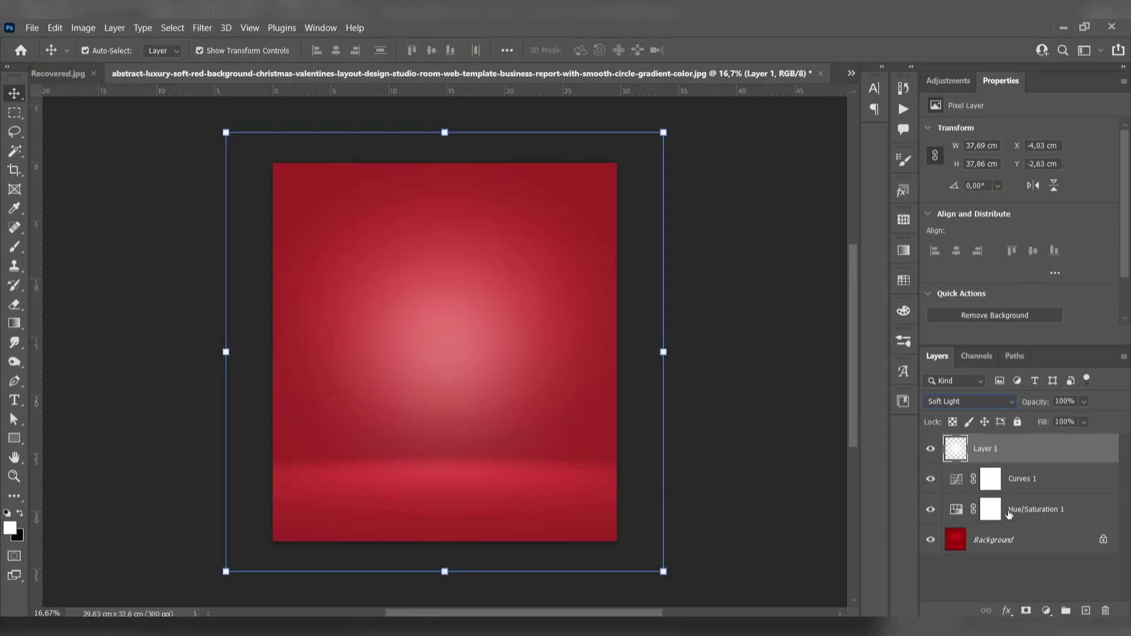
Unlock the Background layer and select all four layers.
click(1103, 539)
shift+click(1027, 449)
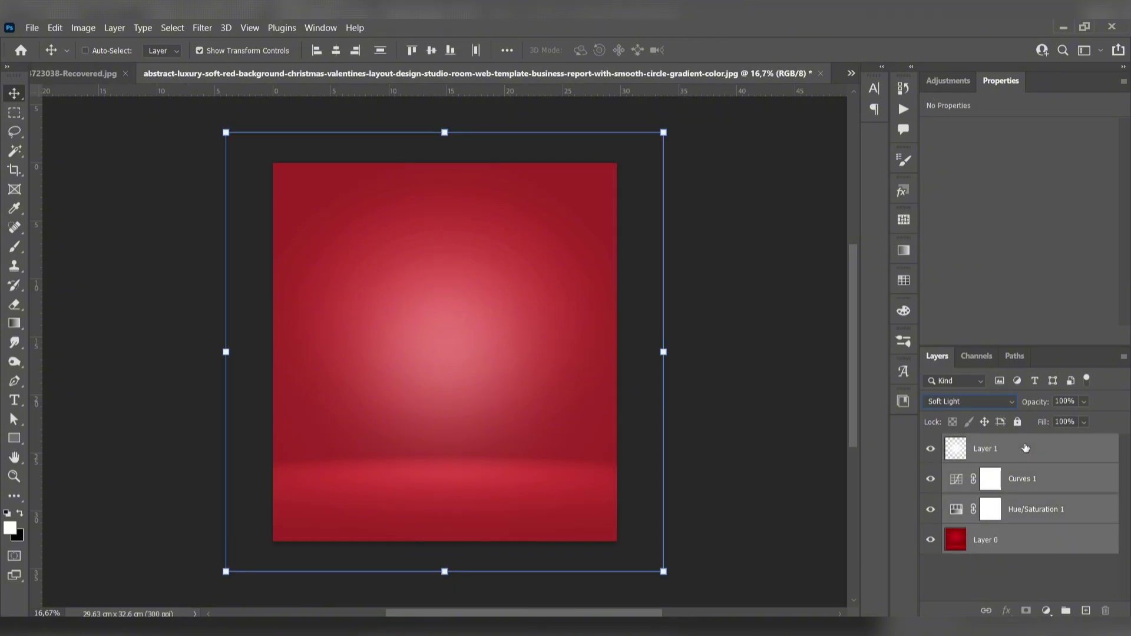
key(ctrl+g)
double_click(982, 443)
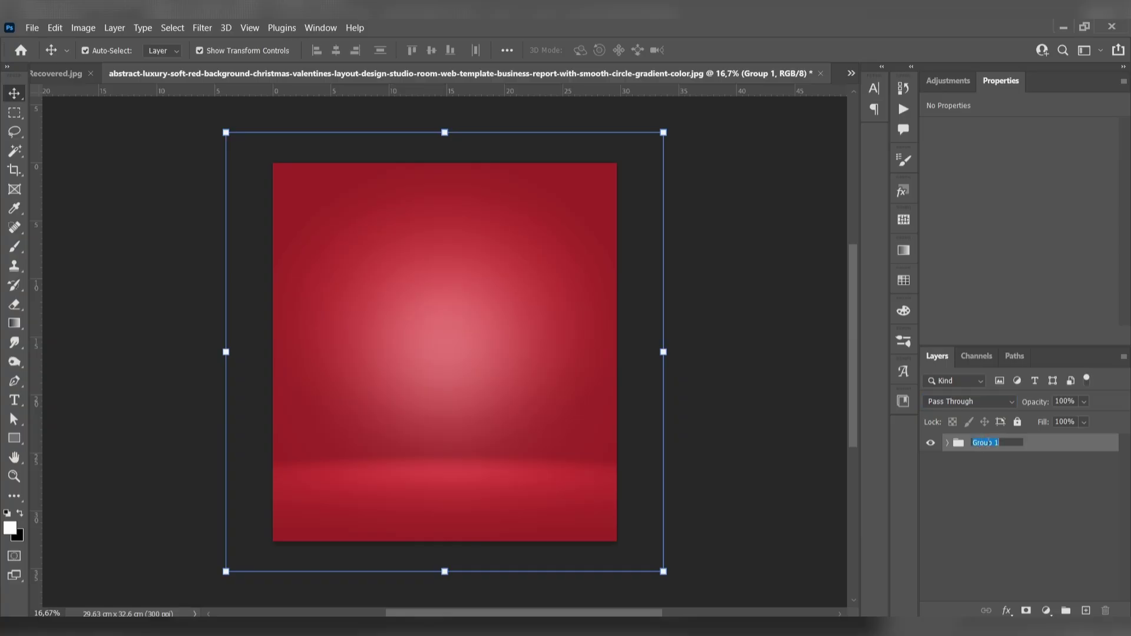
key(Return)
click(716, 418)
key(ctrl+z)
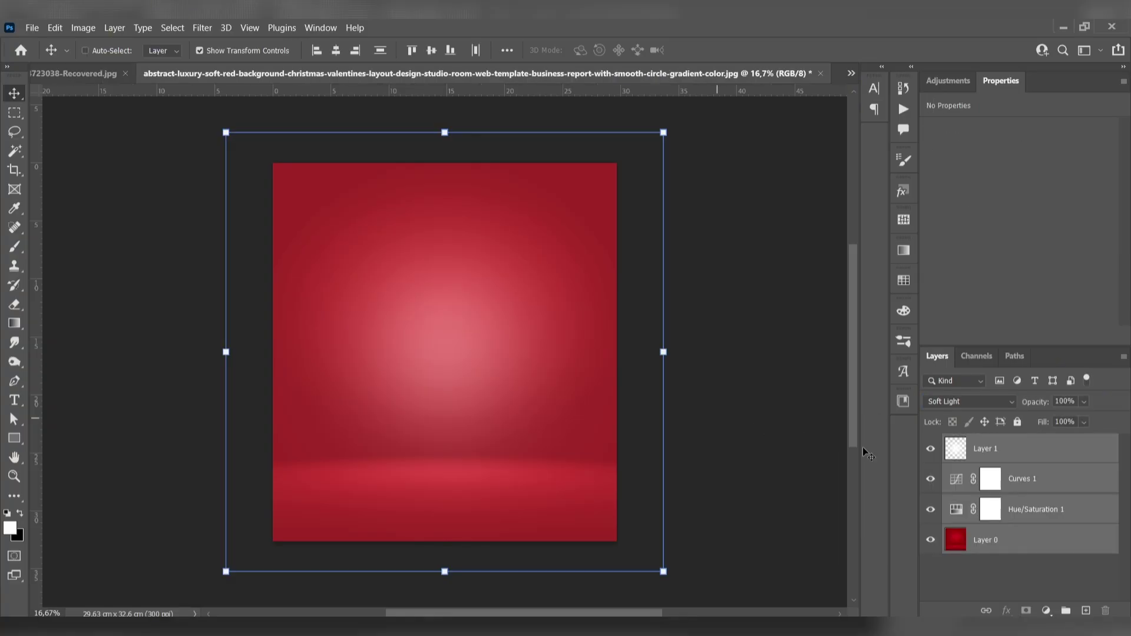
Group all four backdrop layers and name the group Background.
click(1013, 445)
shift+click(1012, 547)
key(ctrl+g)
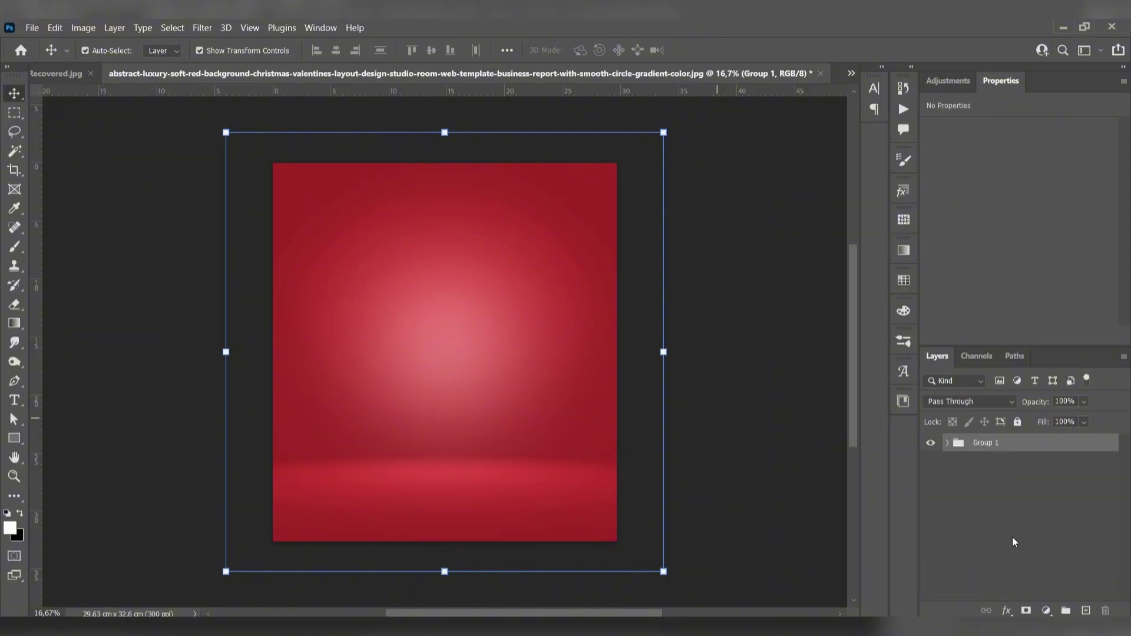
double_click(984, 443)
text(Background)
key(Return)
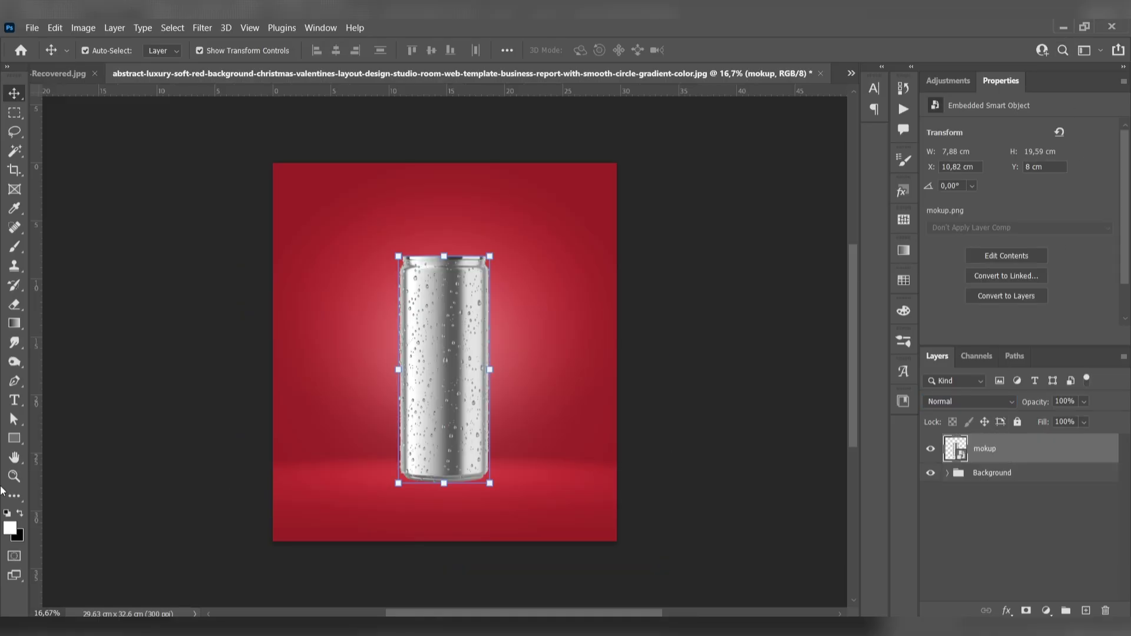
Draw a rectangle about 8.85 × 1.7 cm over the can's top rim and clip it to the mokup layer.
click(15, 438)
drag(395, 241, 496, 268)
scroll(472, 277, up, 3)
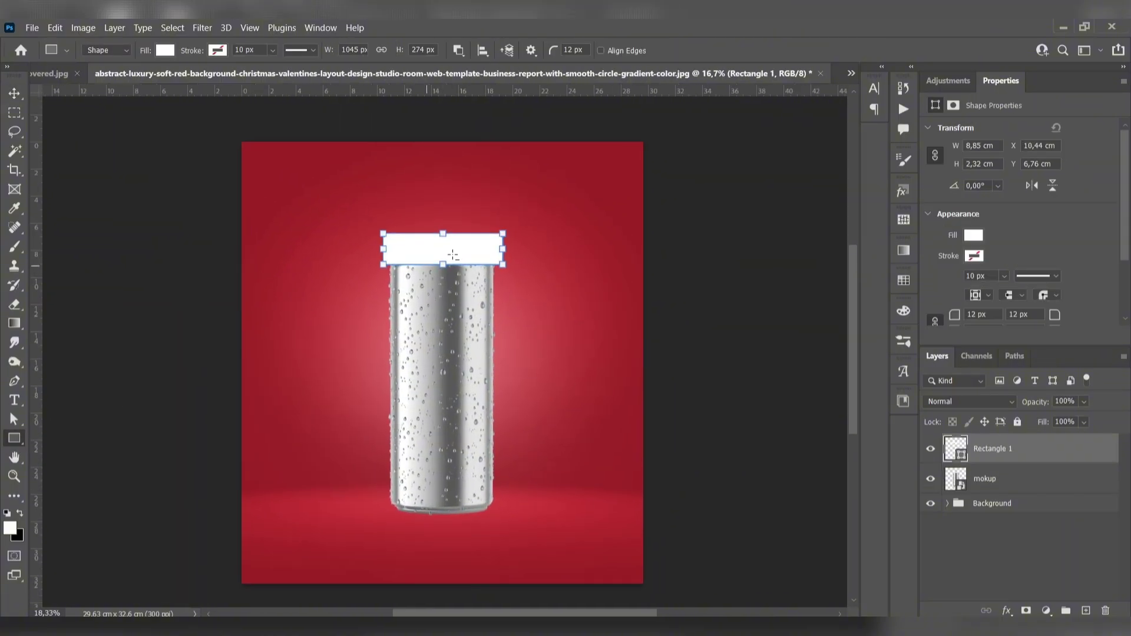
drag(442, 227, 447, 235)
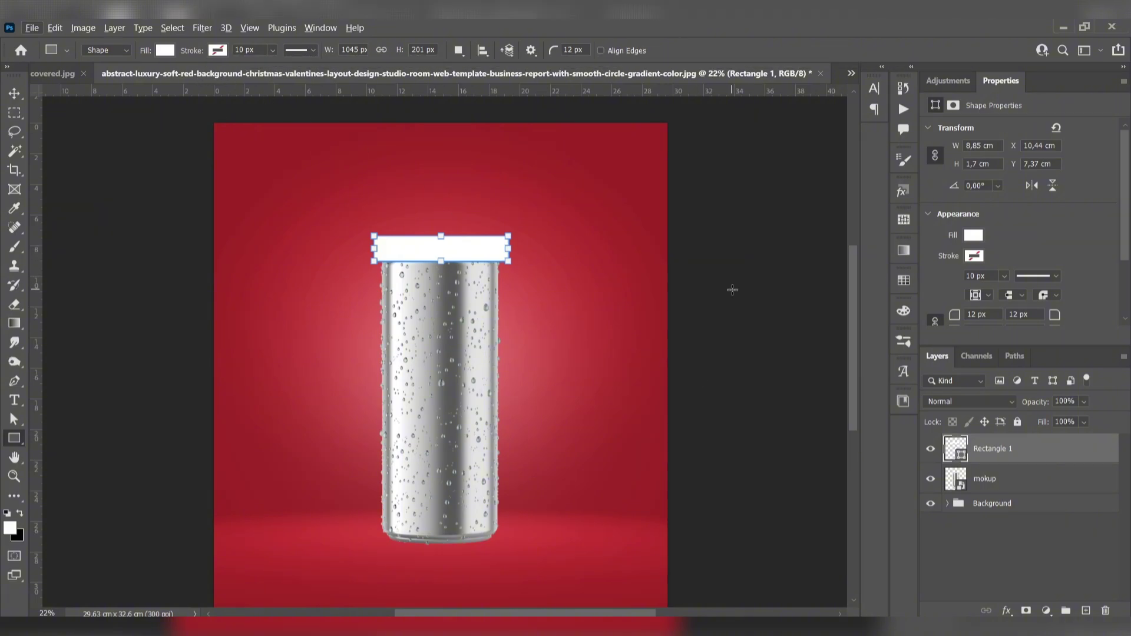
alt+click(1036, 458)
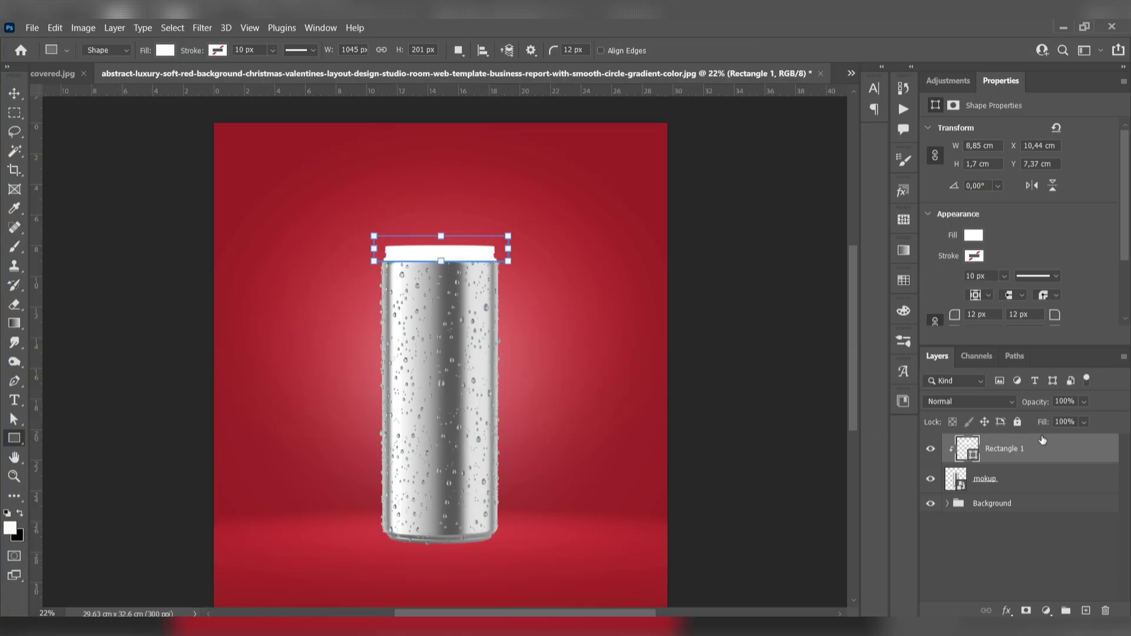
Change the fill of the top rim rectangle to light grey #d6d6d6.
click(973, 235)
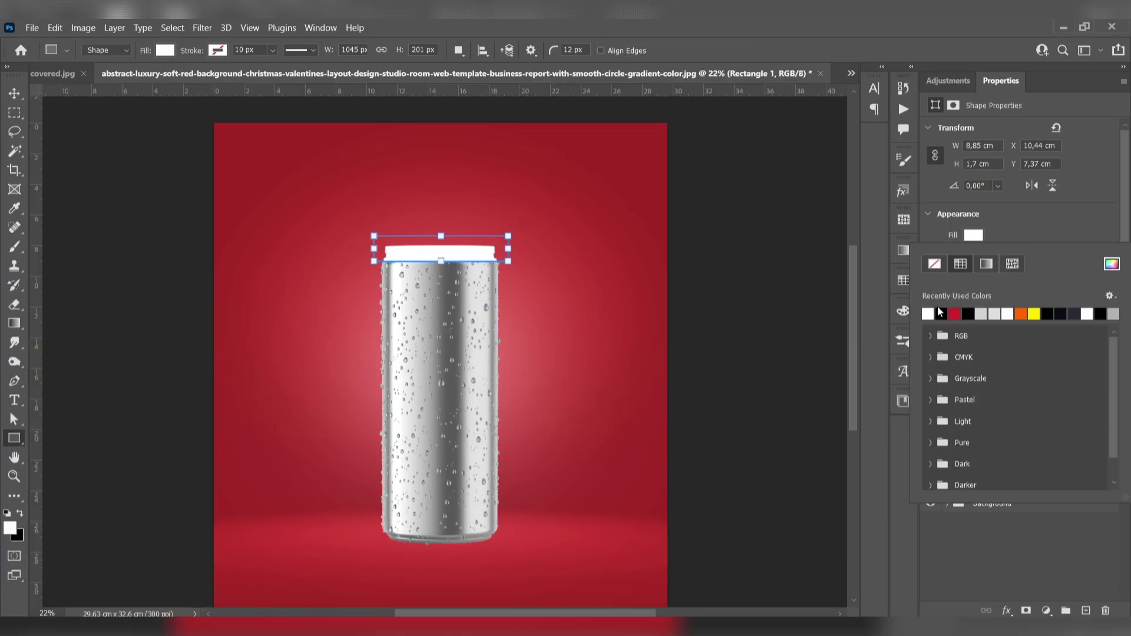
click(1110, 265)
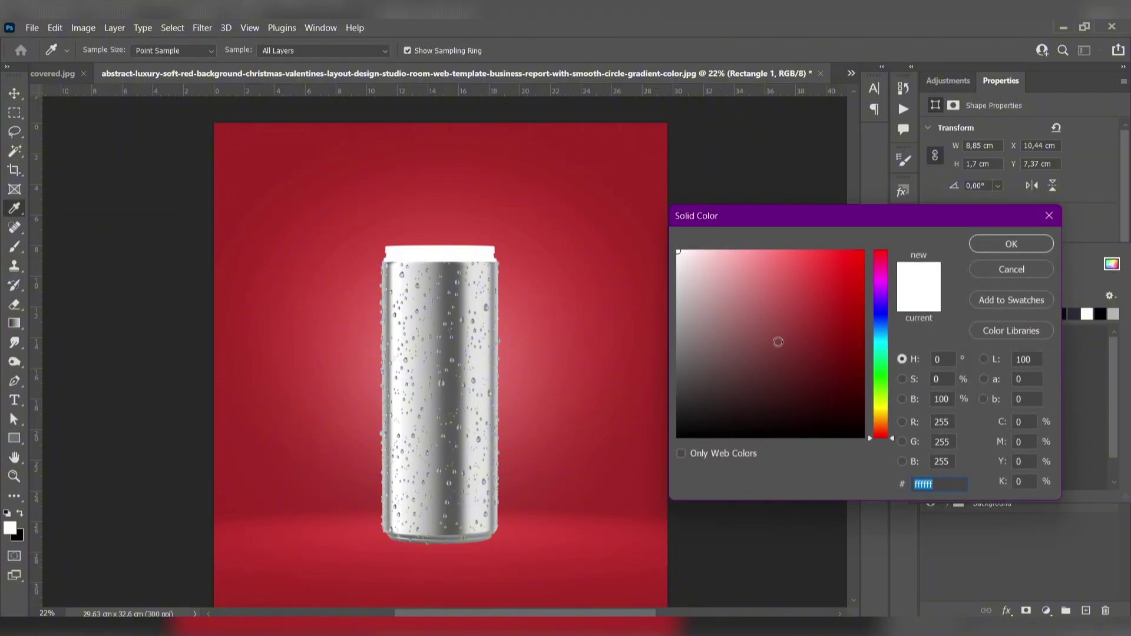
click(678, 302)
mouse_move(678, 302)
mouse_down()
mouse_move(661, 289)
mouse_move(651, 317)
mouse_move(643, 280)
mouse_up()
click(1010, 248)
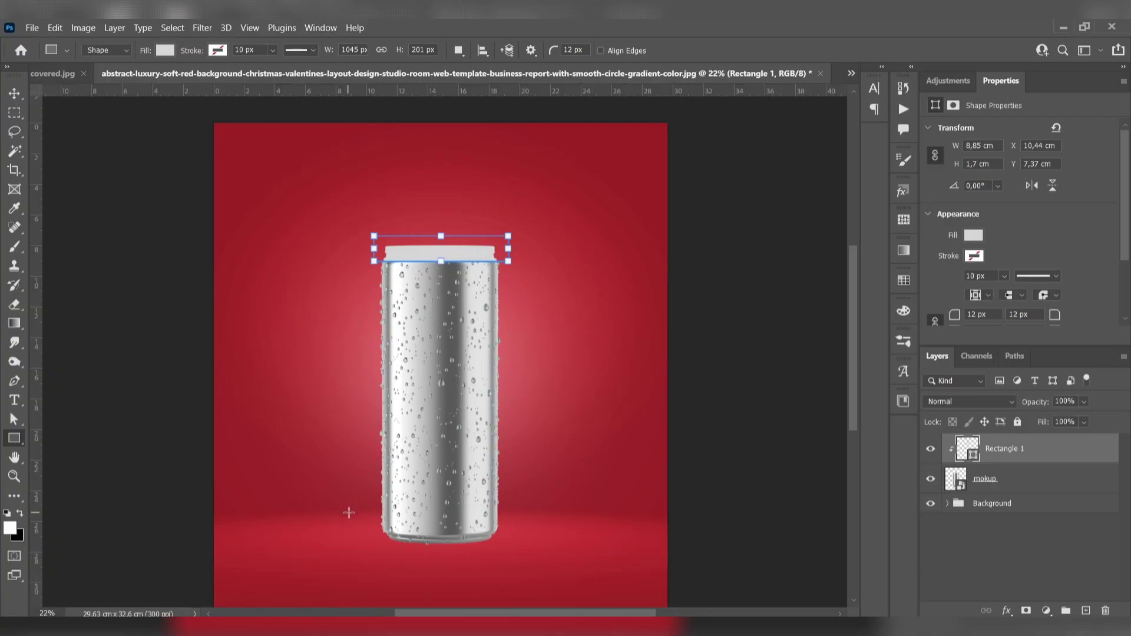
drag(349, 514, 525, 546)
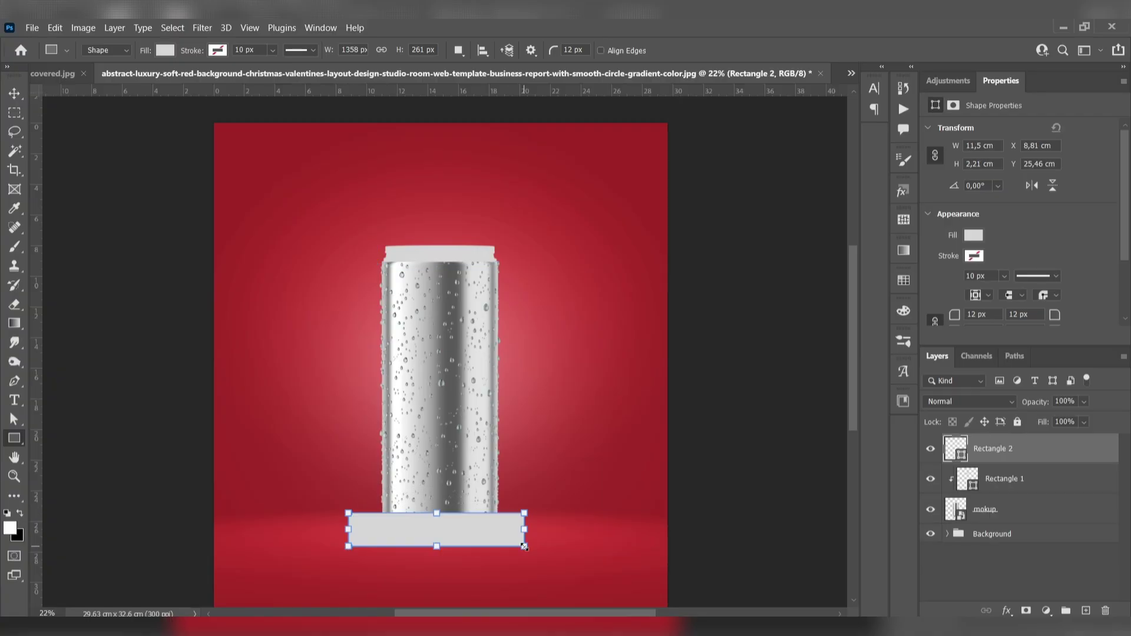
alt+click(1055, 462)
key(ctrl+z)
key(ctrl+z)
Draw a rectangle about 9.35 × 0.97 cm over the can's bottom rim and clip it to the mokup layer.
drag(367, 529, 511, 543)
alt+click(1013, 462)
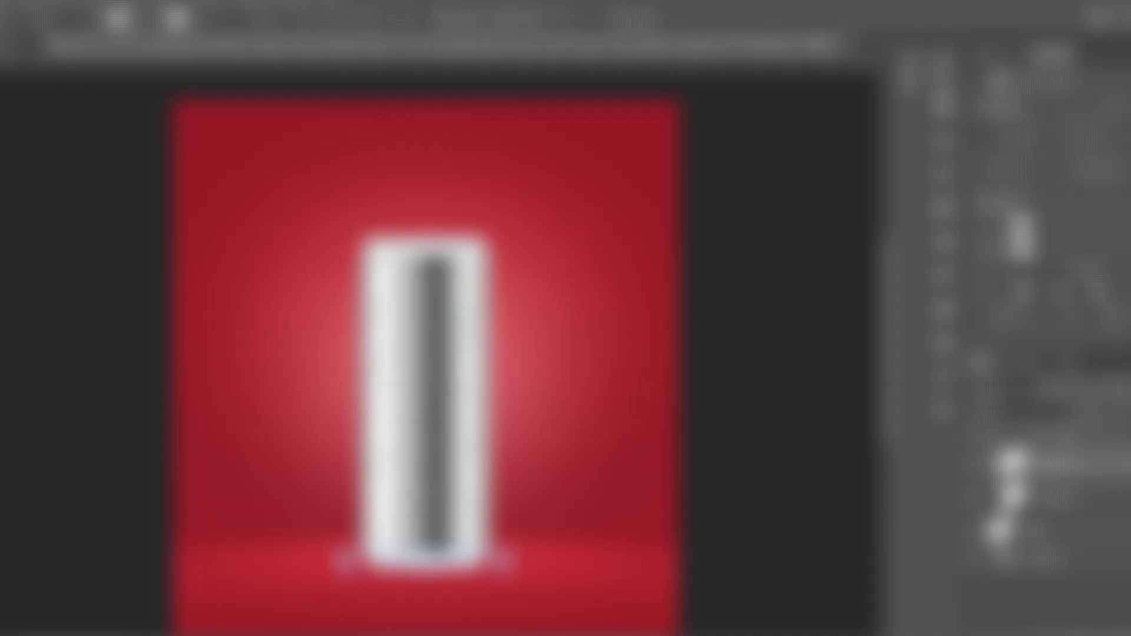
Change the fill of the bottom rim rectangle to light grey #d8d8d8.
double_click(967, 449)
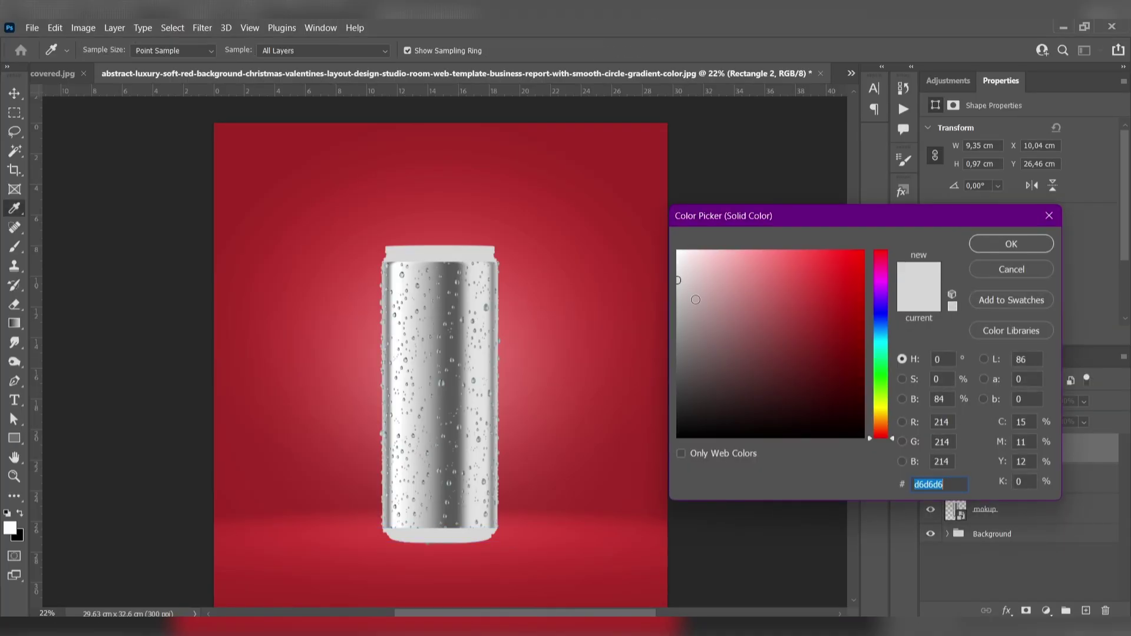
drag(679, 280, 667, 275)
click(1011, 245)
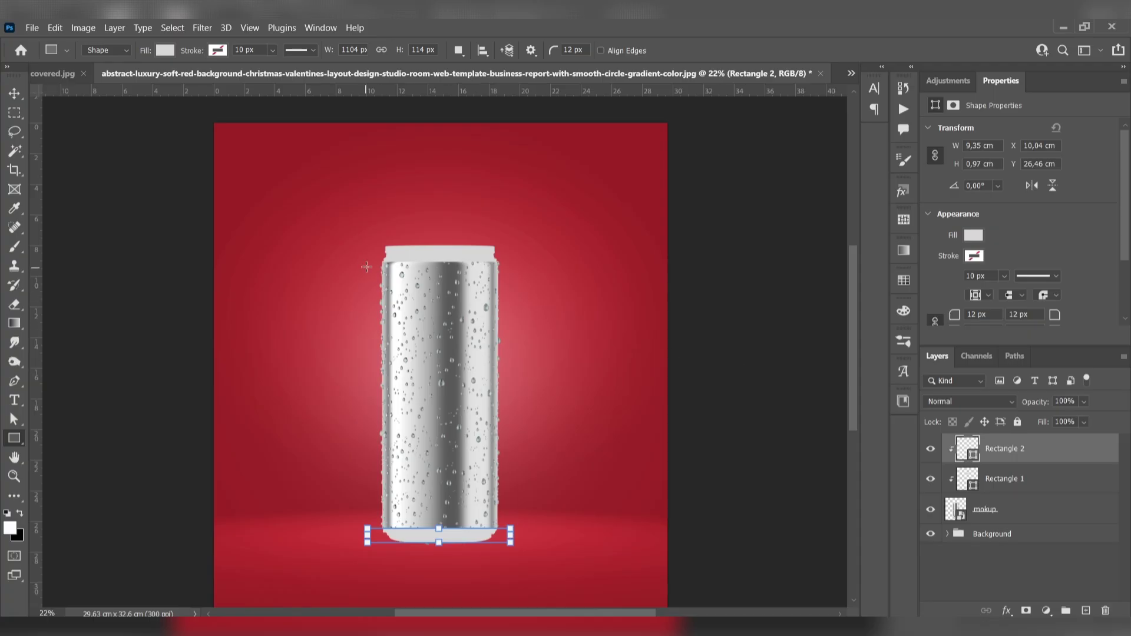
Draw a rectangle about 9.91 × 17.45 cm over the can's body between the two rims and fill it with black.
drag(364, 263, 514, 529)
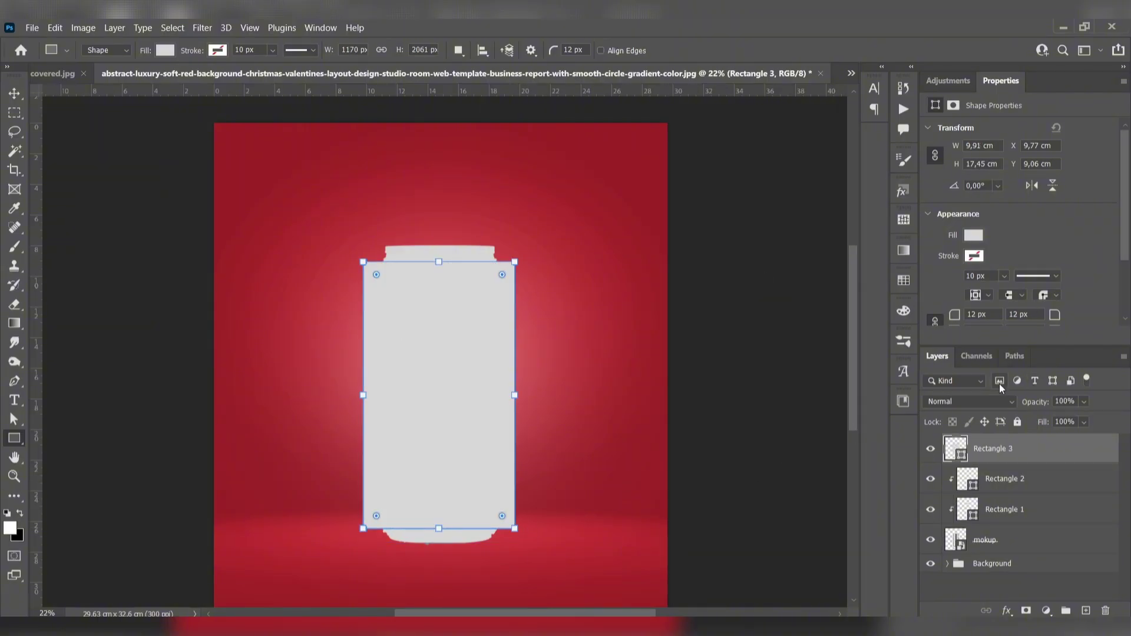
double_click(955, 443)
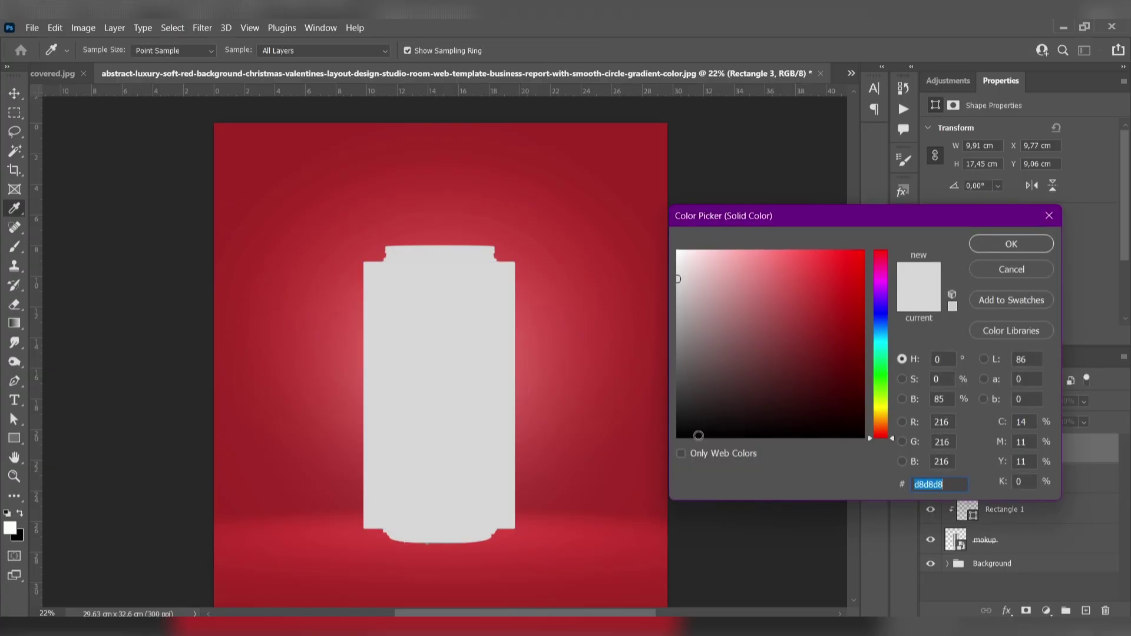
click(725, 384)
click(1012, 243)
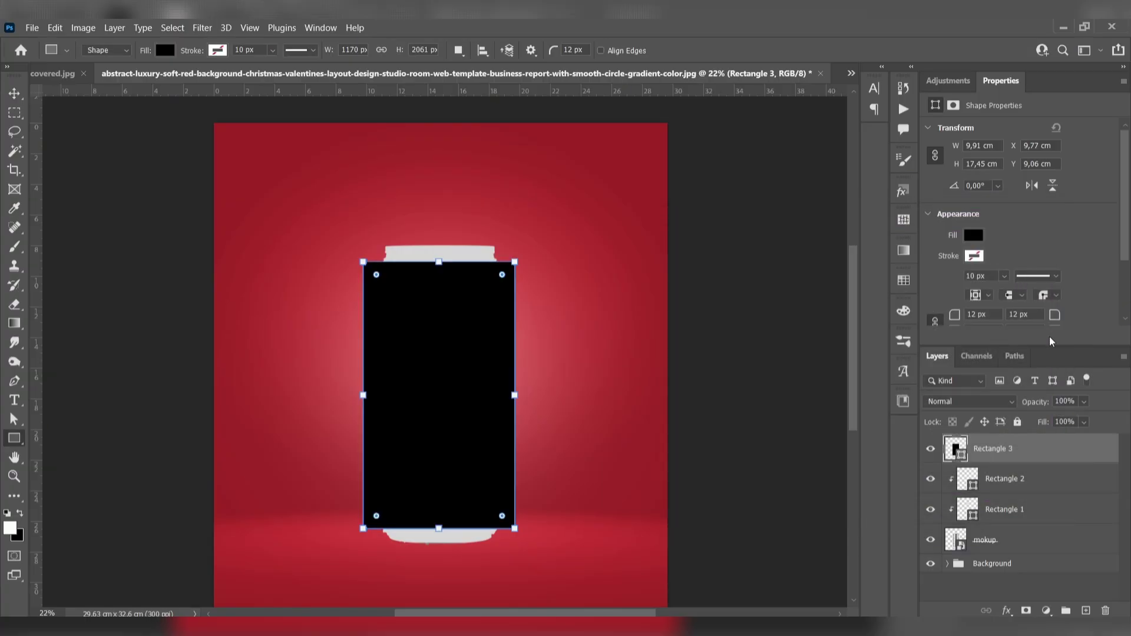
Clip the black Rectangle 3 layer to the can, rasterize it and convert it to a smart object.
alt+click(1054, 458)
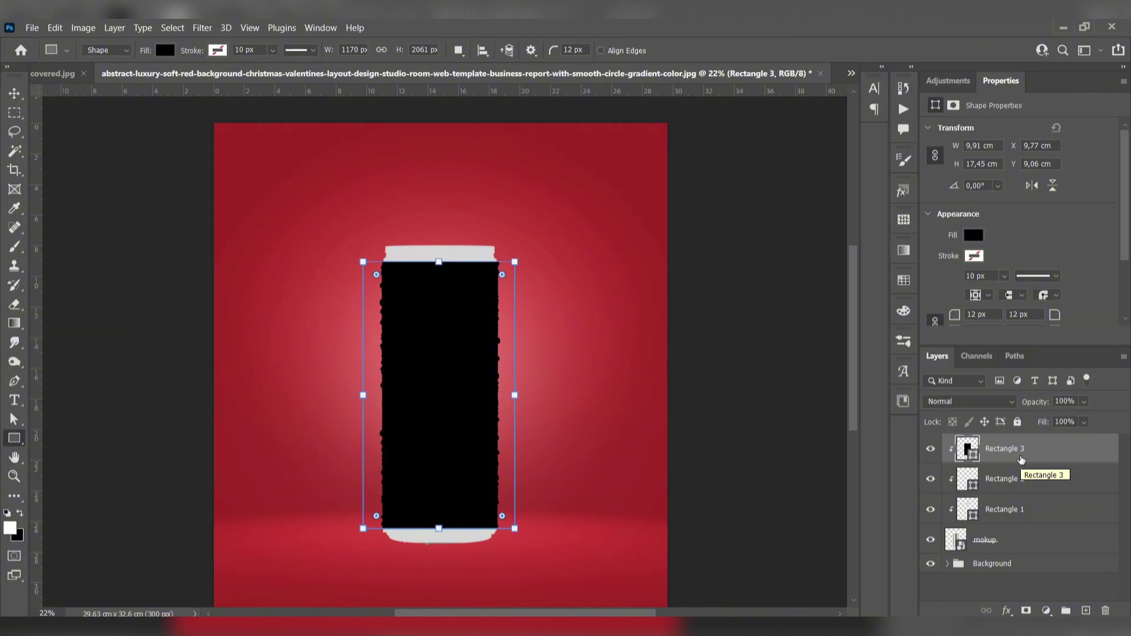
right_click(1032, 456)
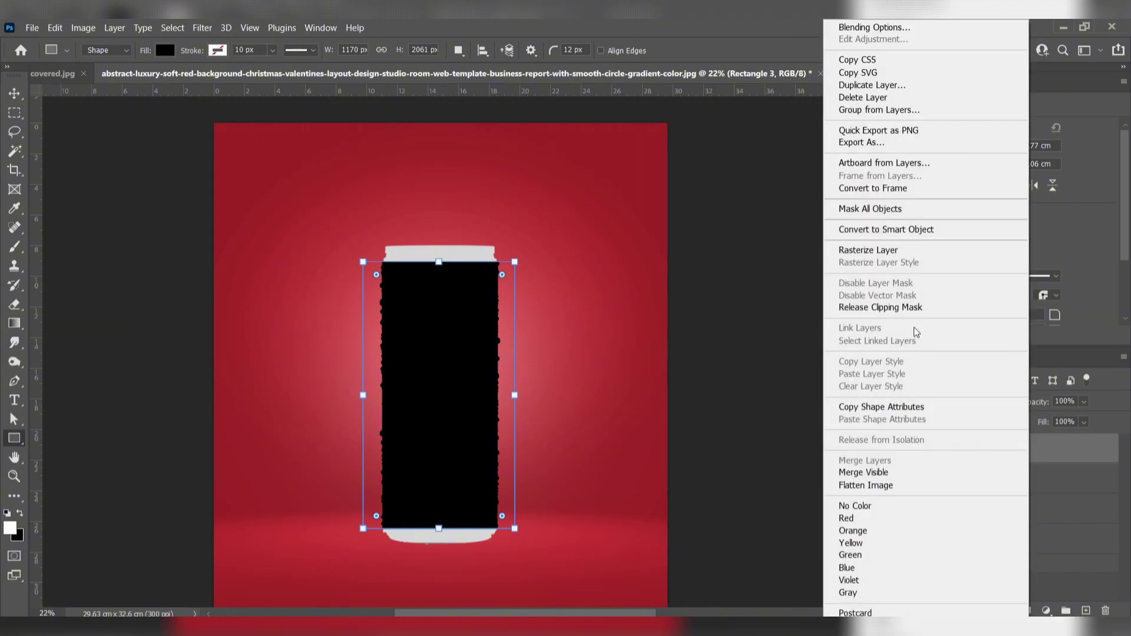
click(898, 250)
right_click(1053, 461)
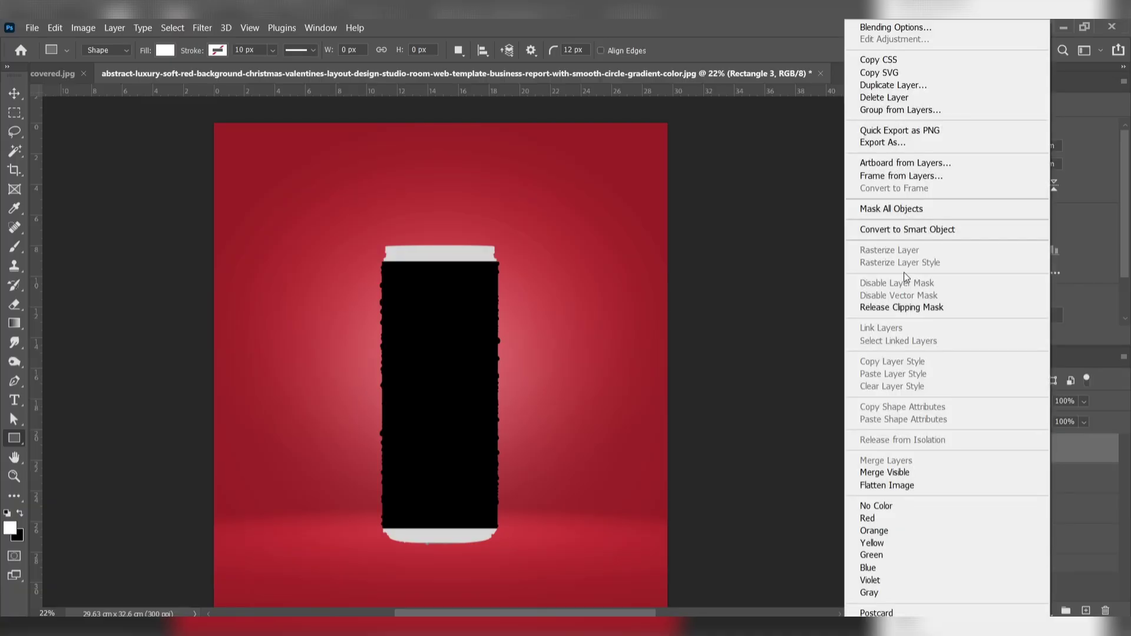
click(928, 229)
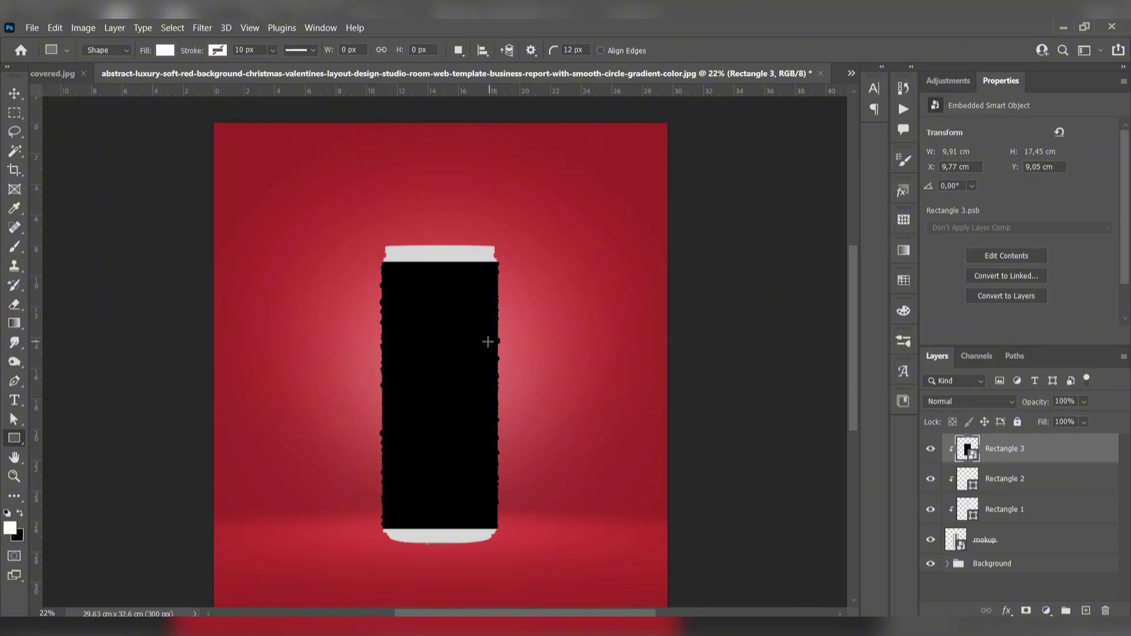
Warp the black Rectangle 3 smart object with the Arch preset at a bend of -1.1%.
key(ctrl+t)
right_click(461, 325)
click(510, 490)
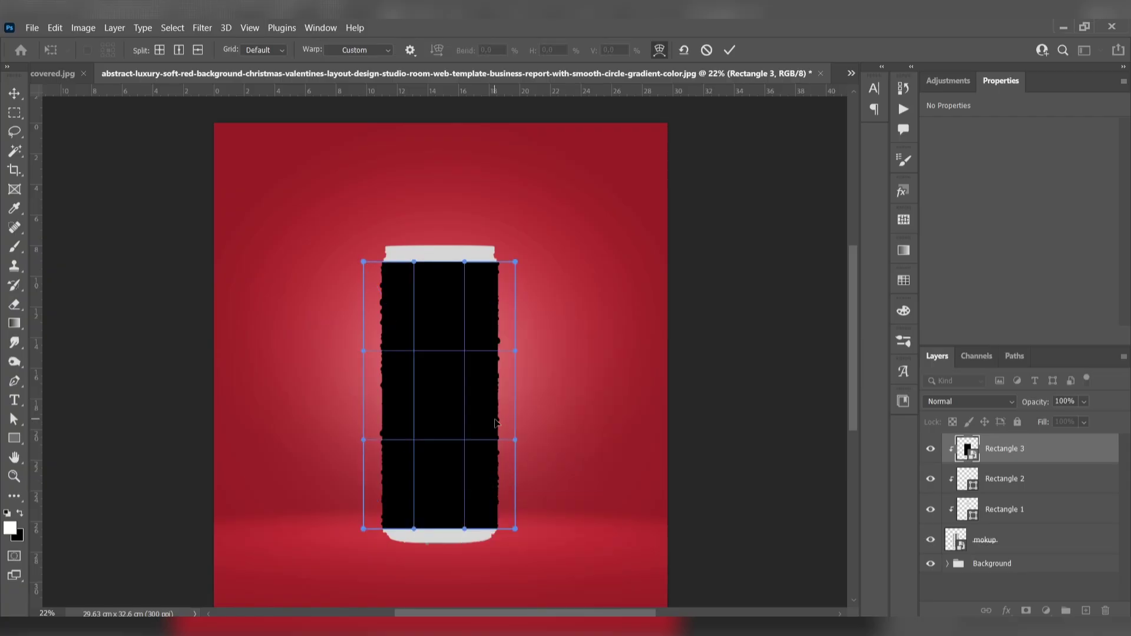
click(362, 50)
click(365, 132)
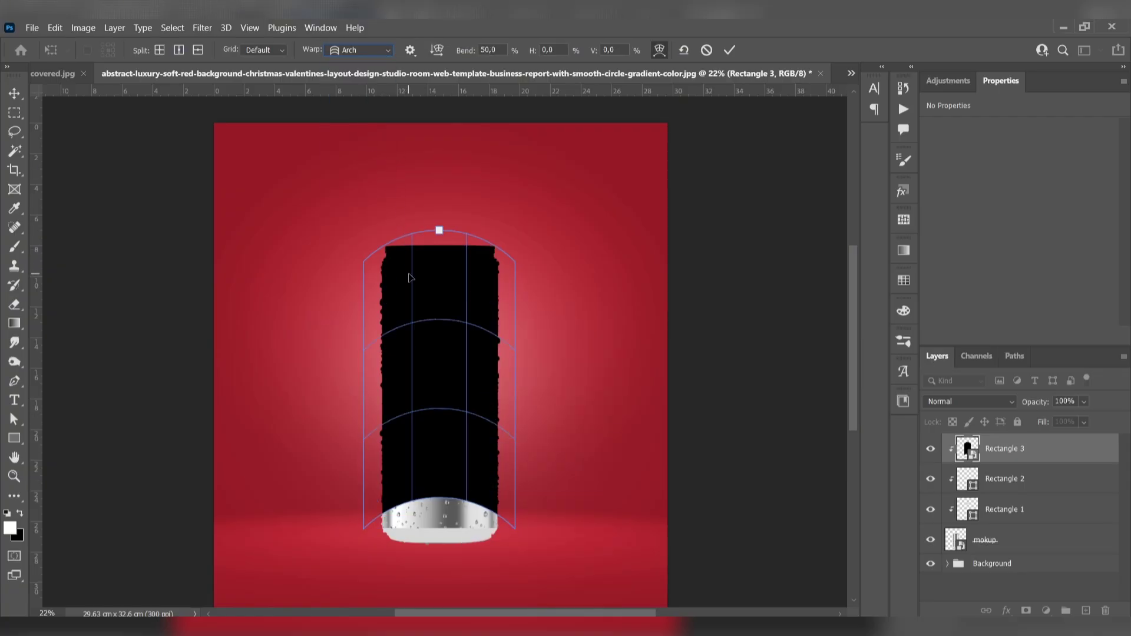
drag(439, 231, 440, 263)
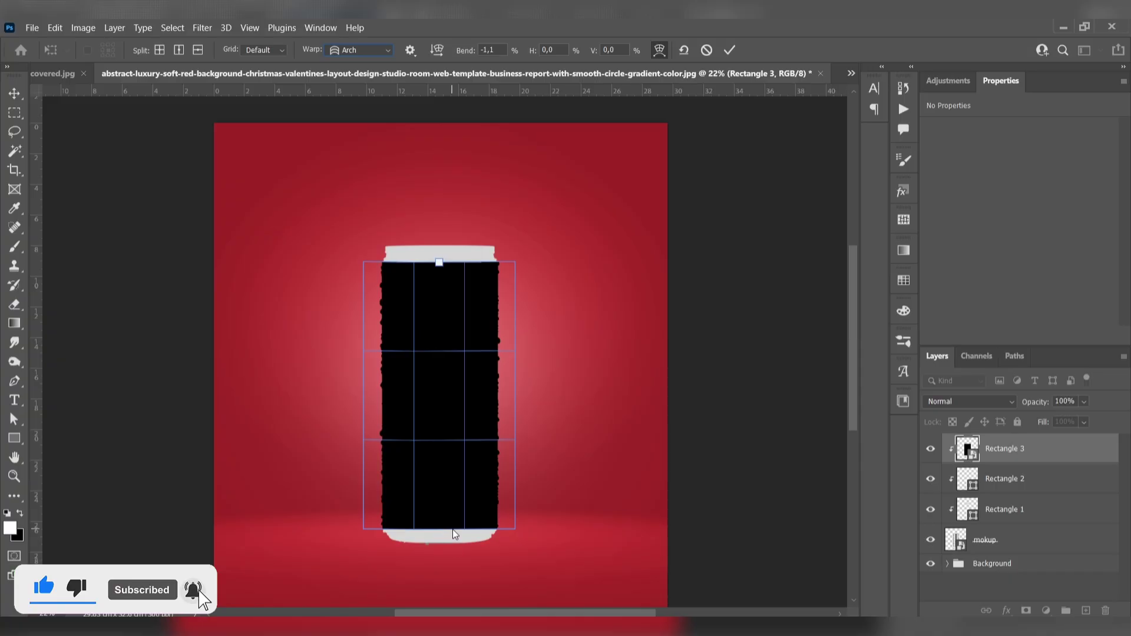
click(725, 50)
click(699, 255)
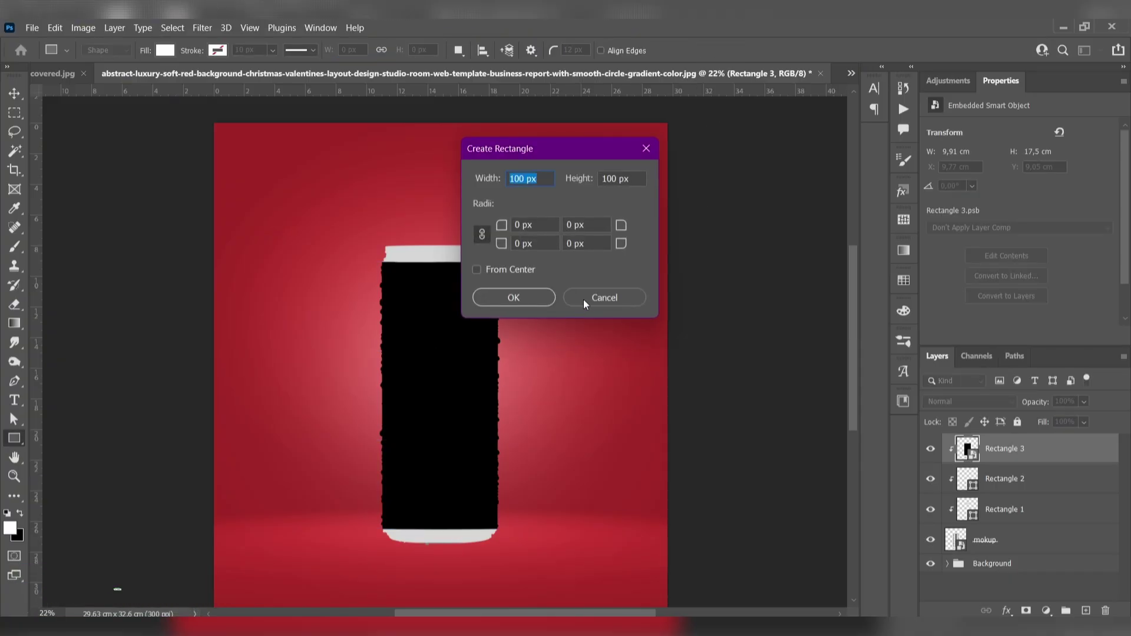
click(583, 299)
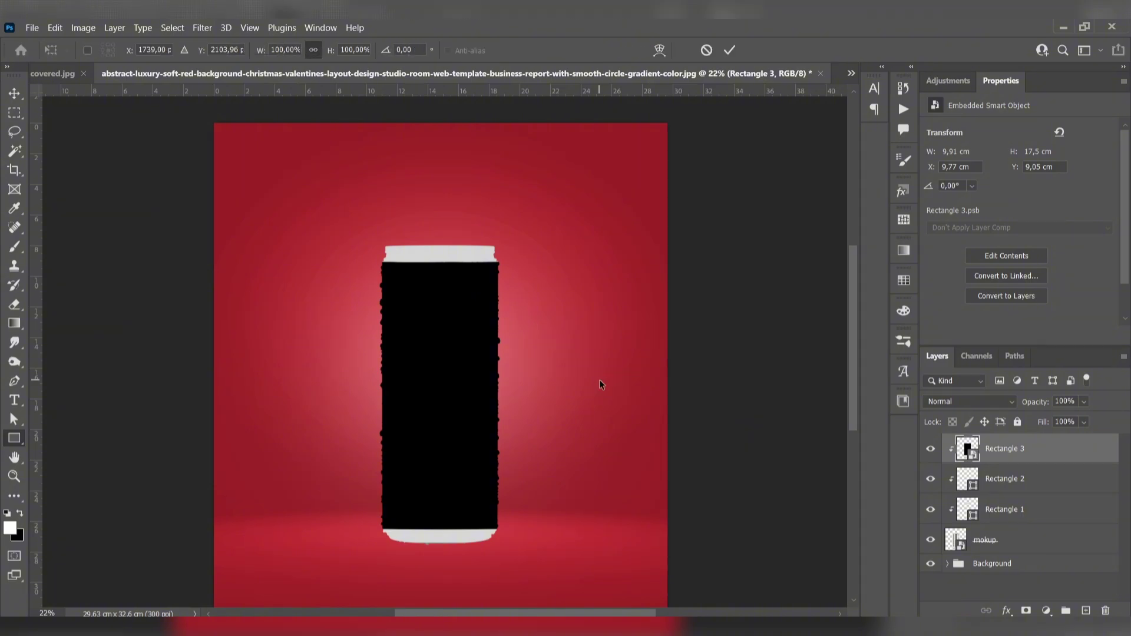
key(ctrl+t)
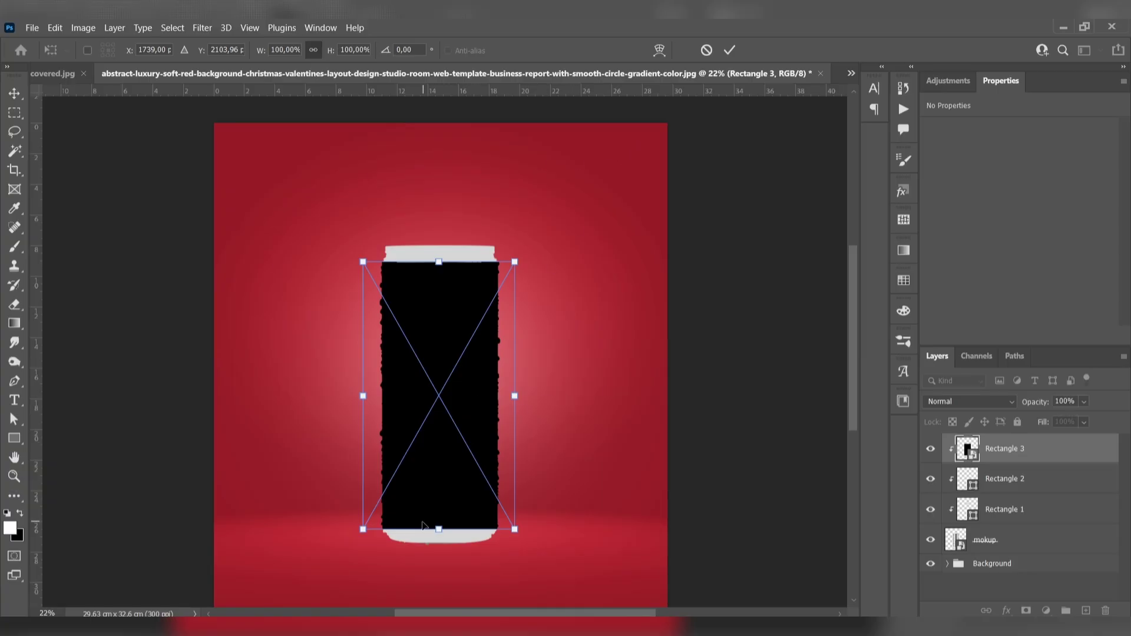
click(730, 50)
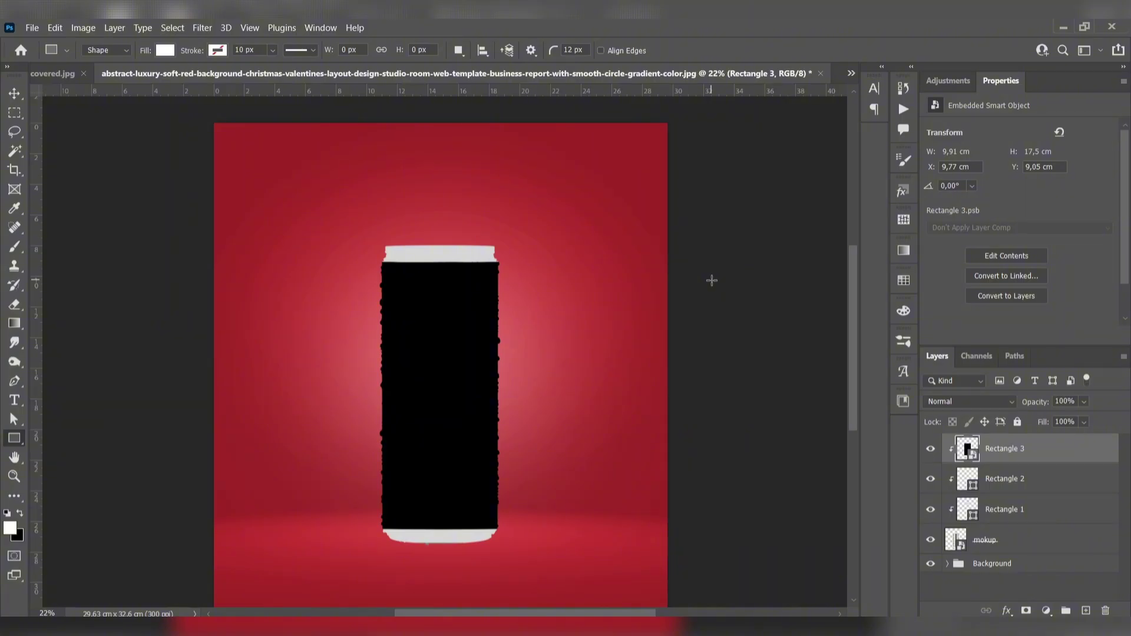
Inside the Rectangle 3 smart object, place the Coca-Cola artwork above a red #cc2229 Solid Color layer, and save and close the contents.
double_click(967, 449)
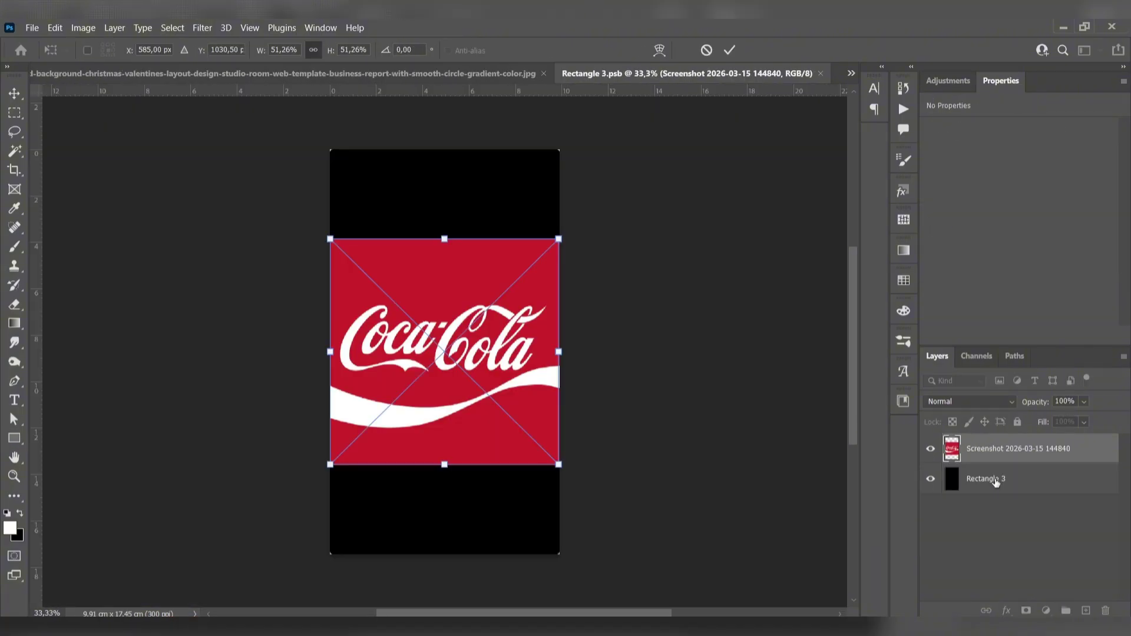
click(998, 479)
click(1046, 610)
click(1035, 351)
click(518, 245)
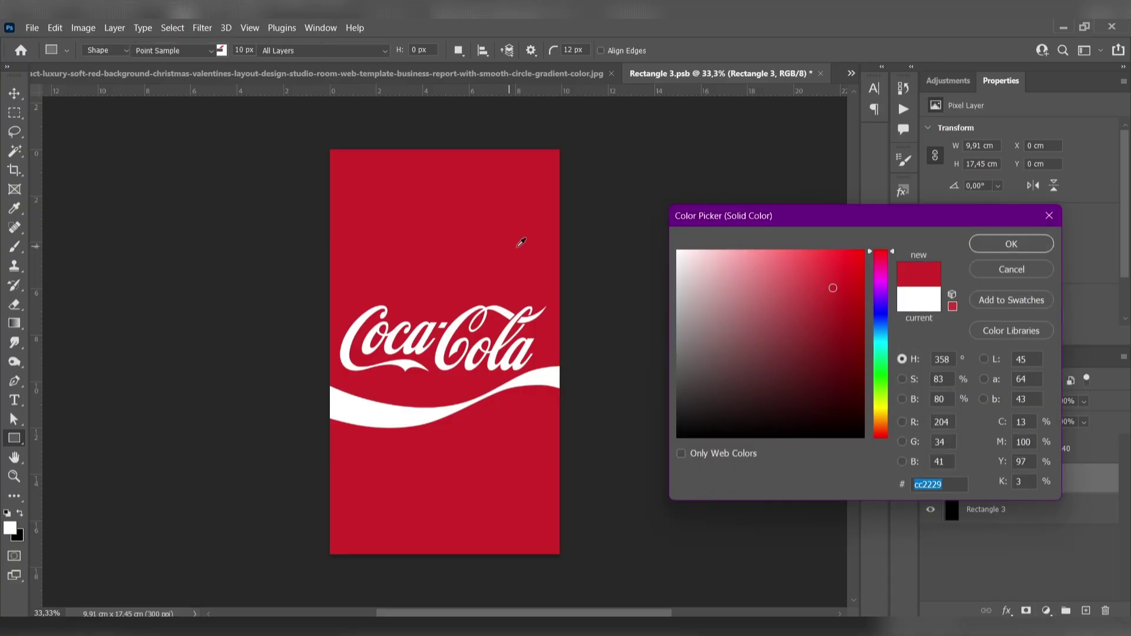
click(998, 245)
click(821, 73)
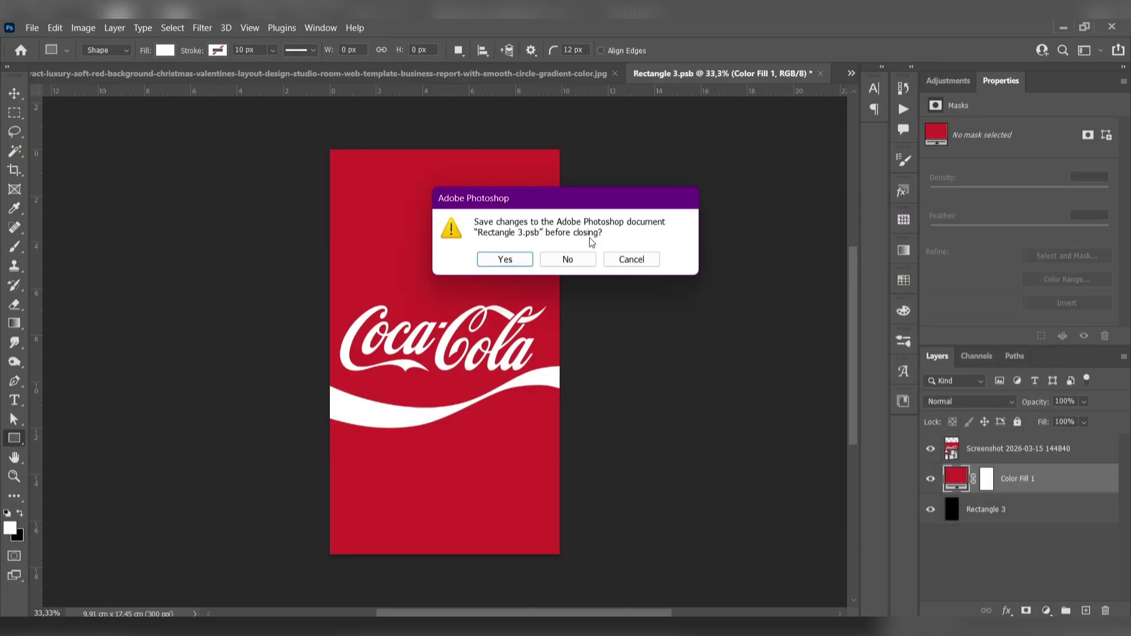
click(507, 257)
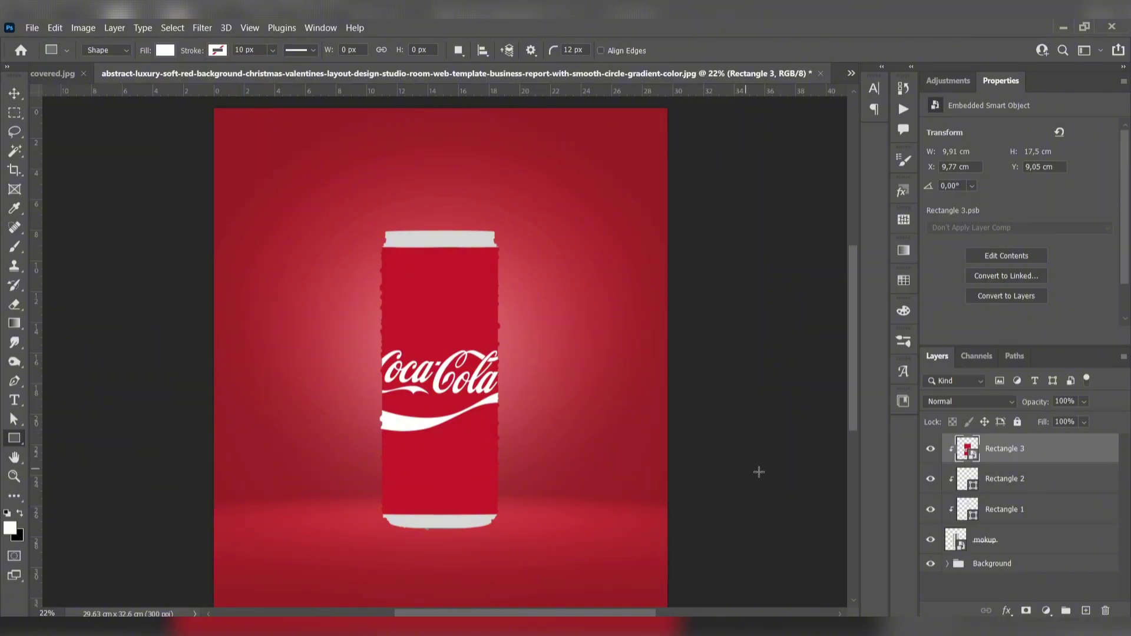
Duplicate the mokup layer, move the original above Rectangle 3 and clip it to the layers below.
click(1007, 540)
key(ctrl+j)
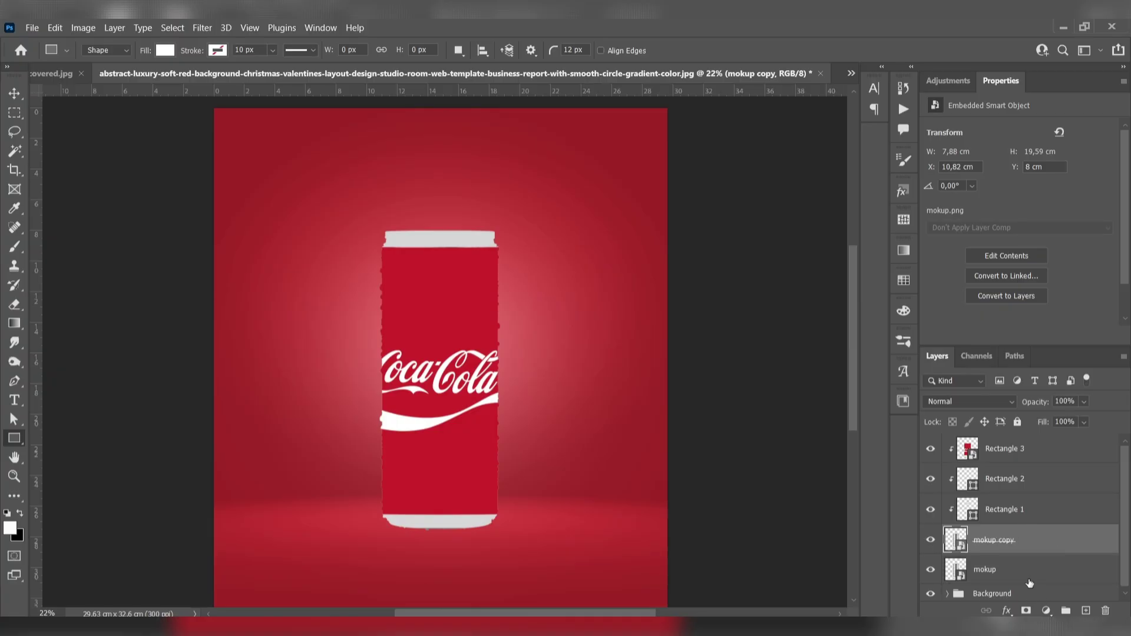
drag(1029, 580, 1016, 447)
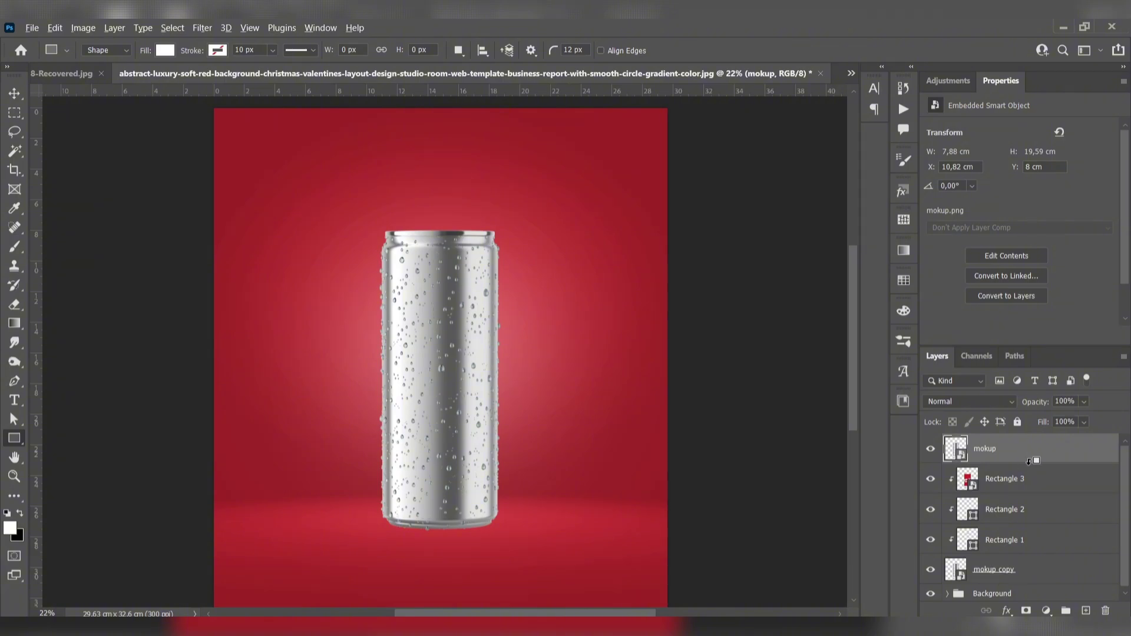
alt+click(1033, 463)
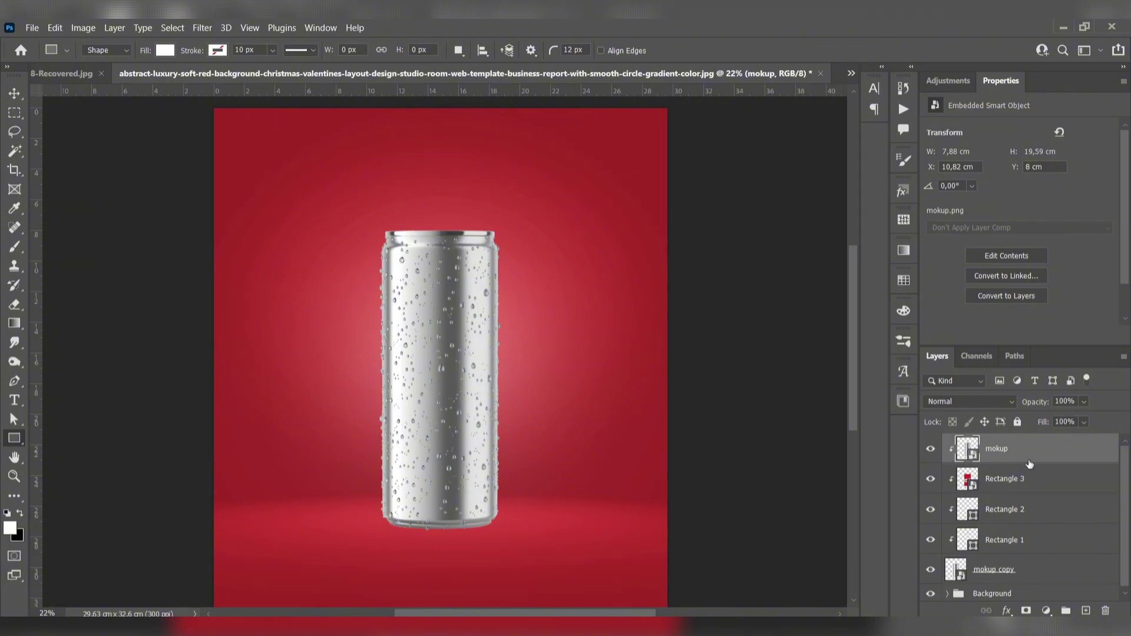
Set the clipped mokup layer's blend mode to Multiply and its fill to 40%.
click(973, 403)
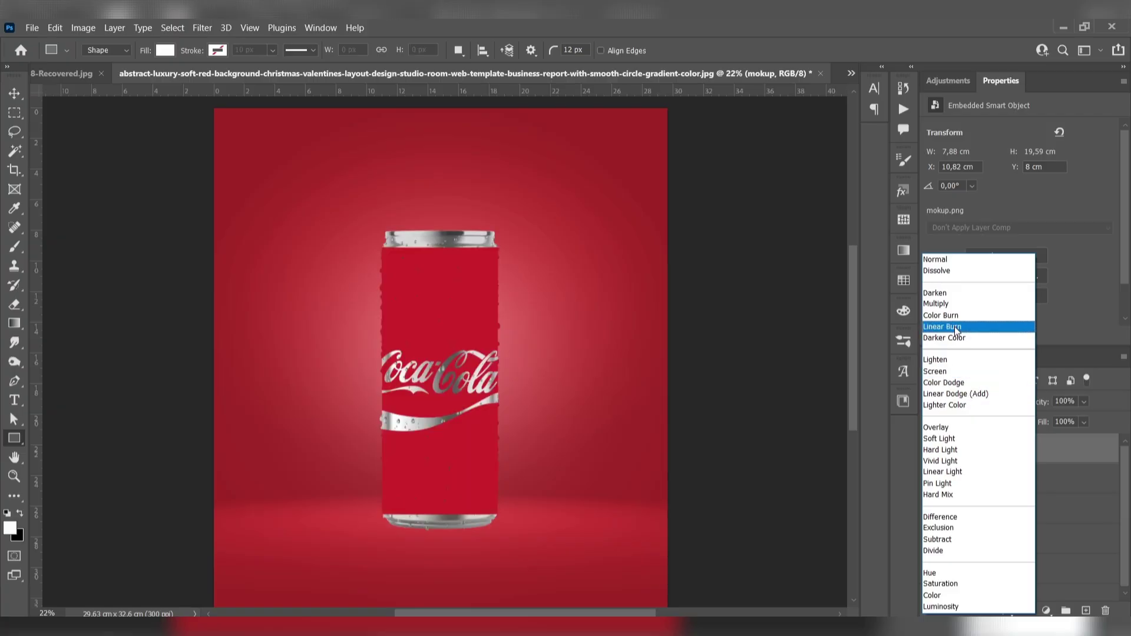
click(945, 302)
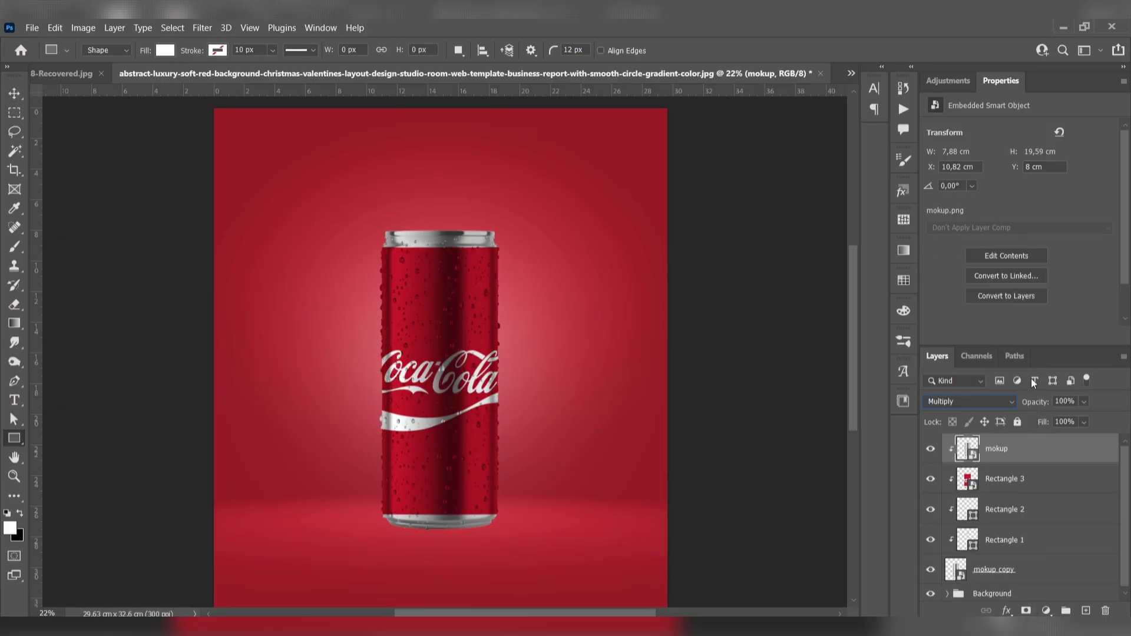
click(1064, 422)
text(7)
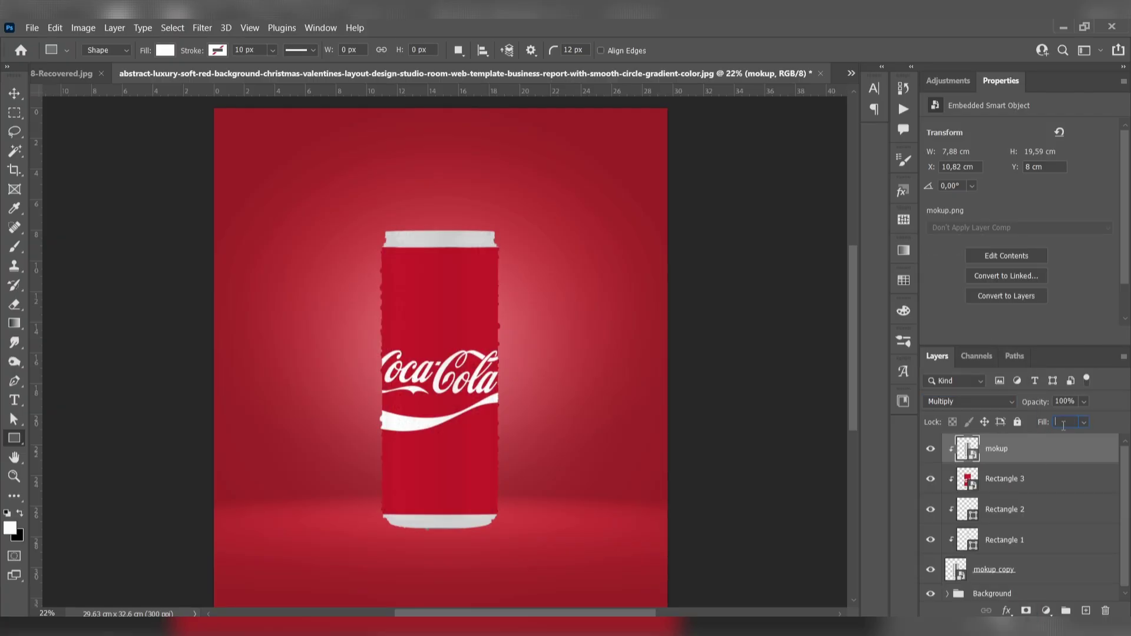
text(40)
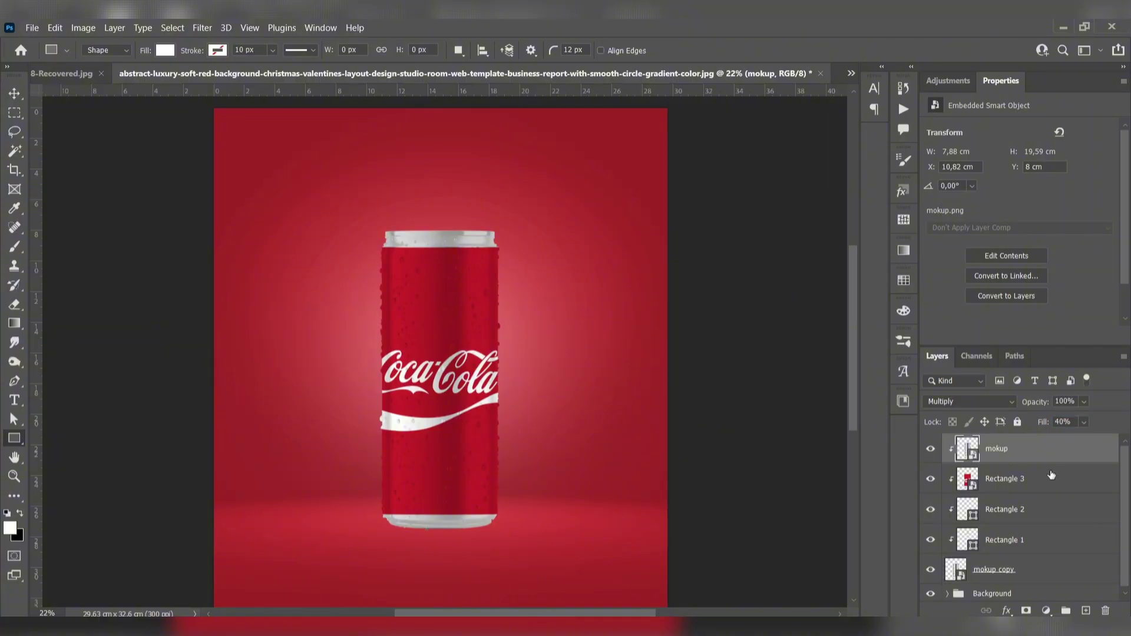
Duplicate the Multiply mokup layer and set the copy to Lighten with 20% fill.
key(ctrl+j)
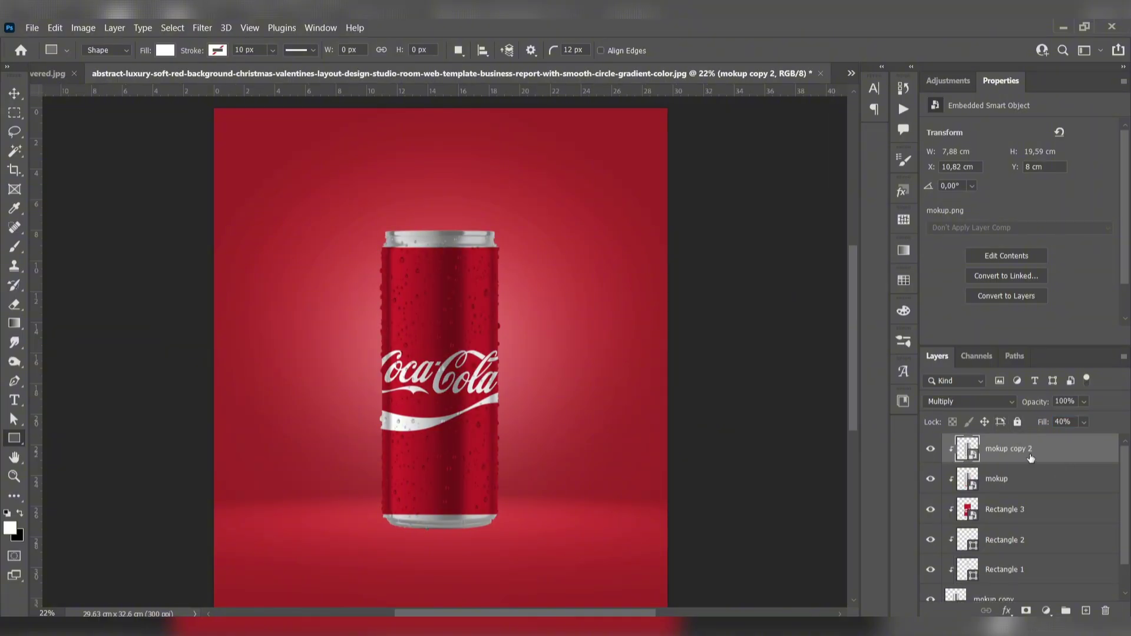
click(997, 403)
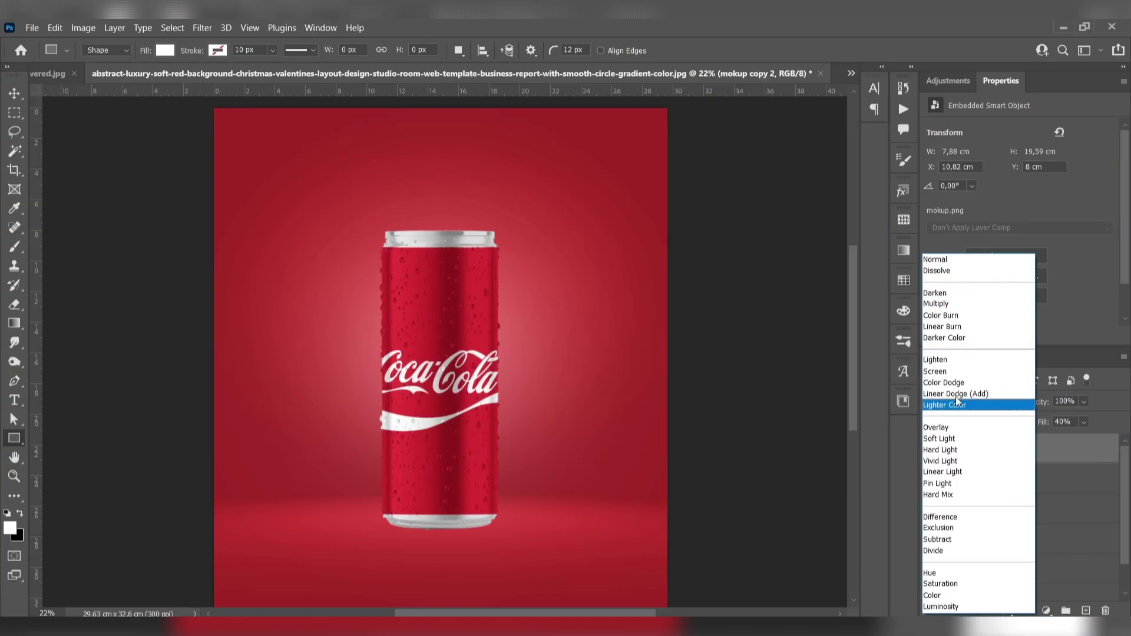
click(942, 360)
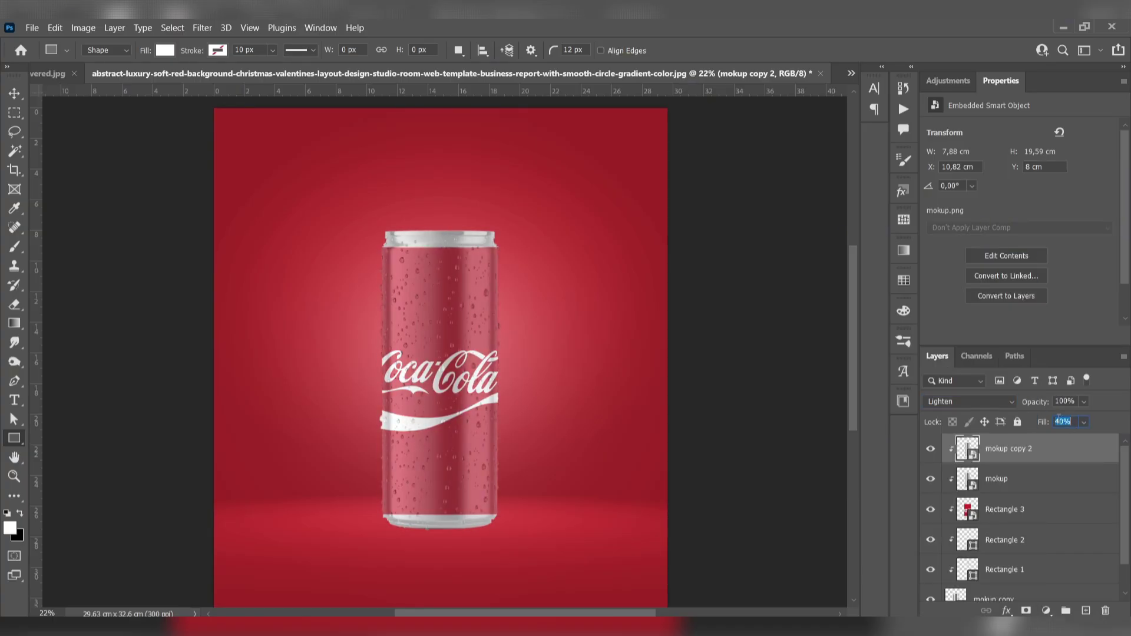
text(20)
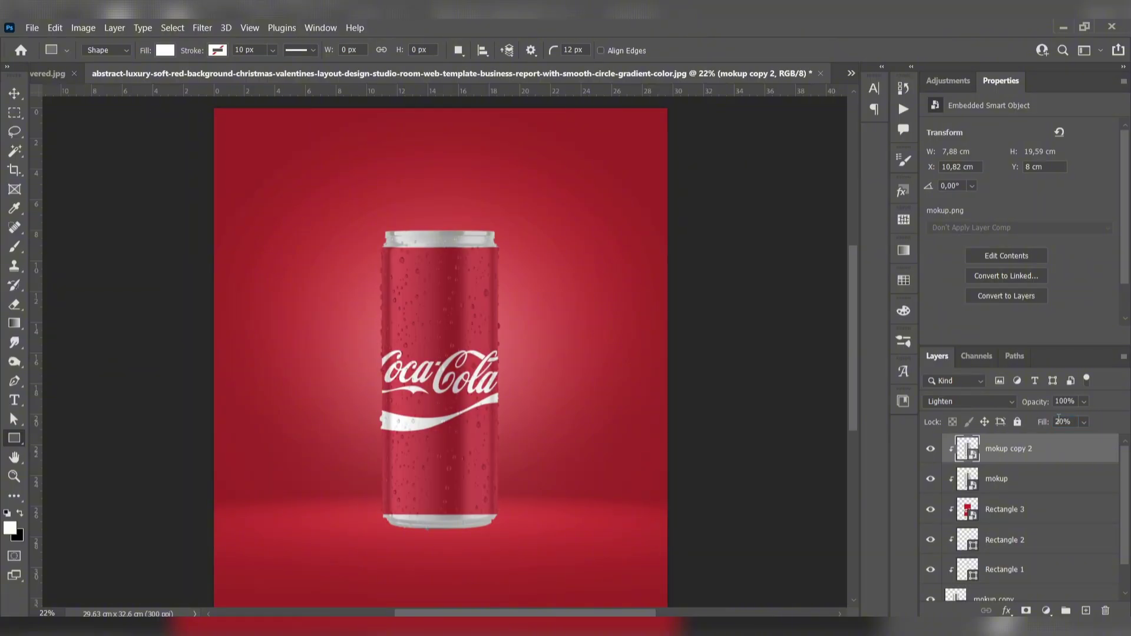
Duplicate the Lighten can layer, clip the copy and set it to Color Burn with 35% fill.
key(ctrl+j)
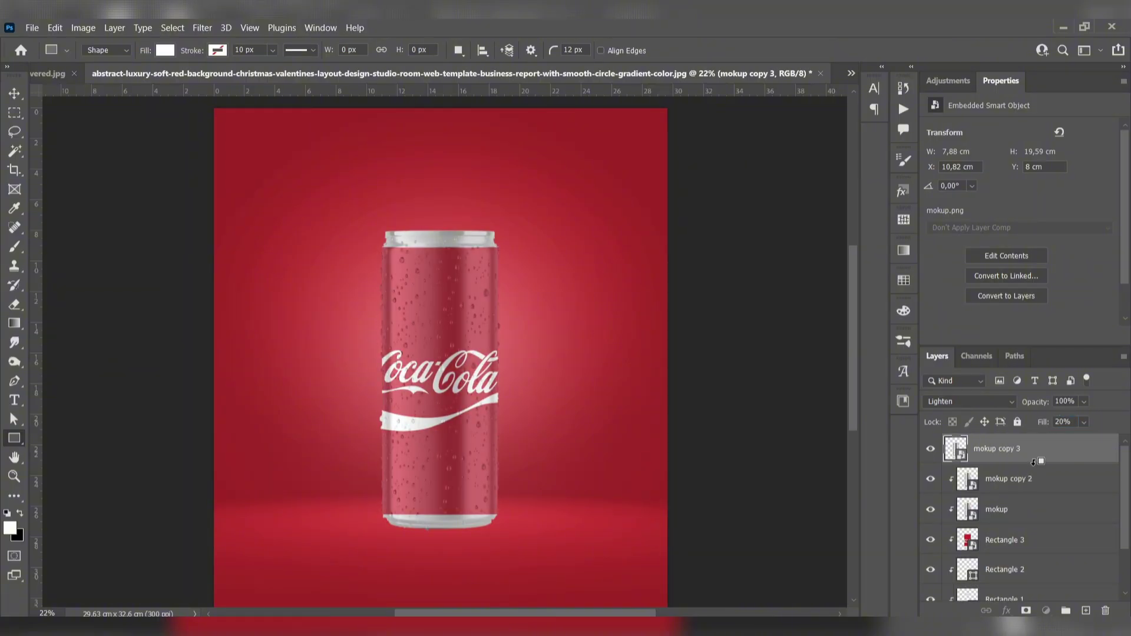
click(999, 400)
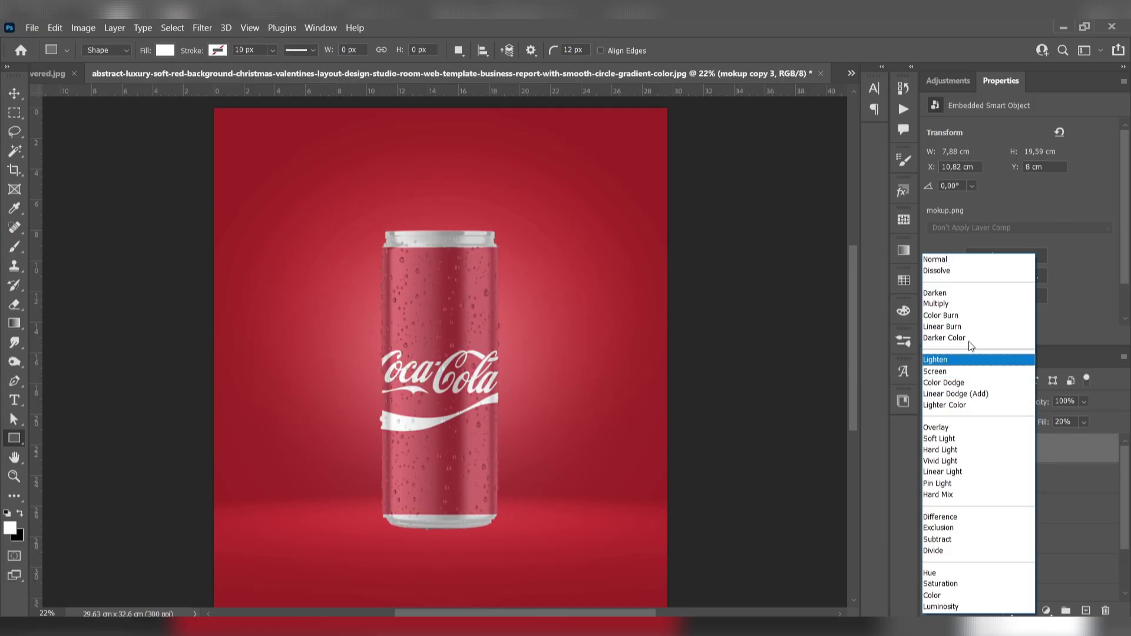
click(966, 317)
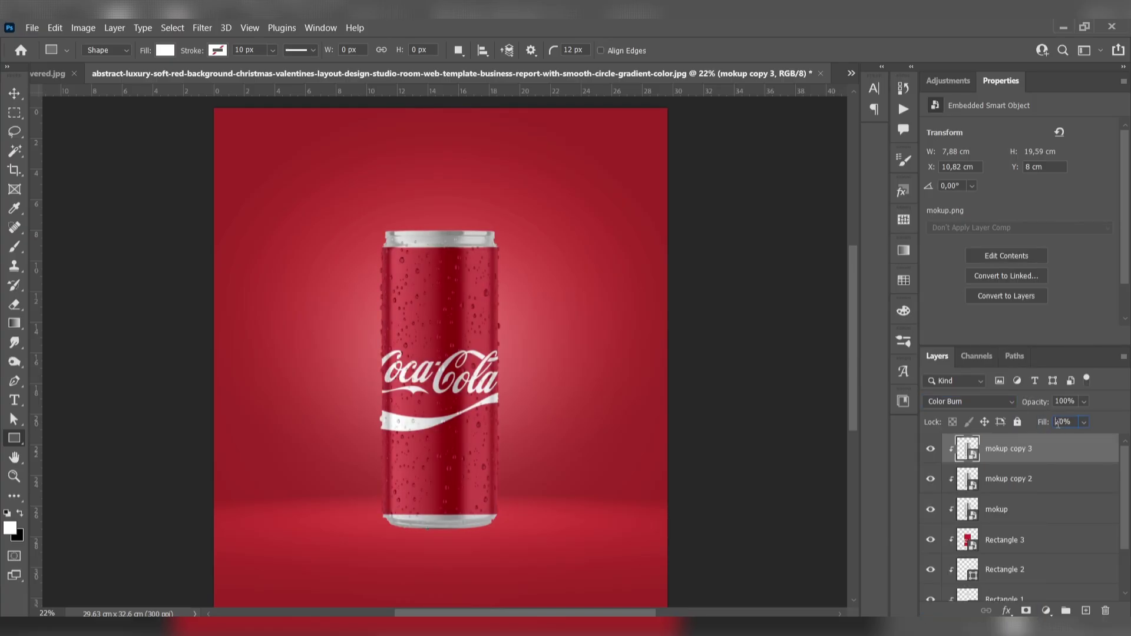
text(35)
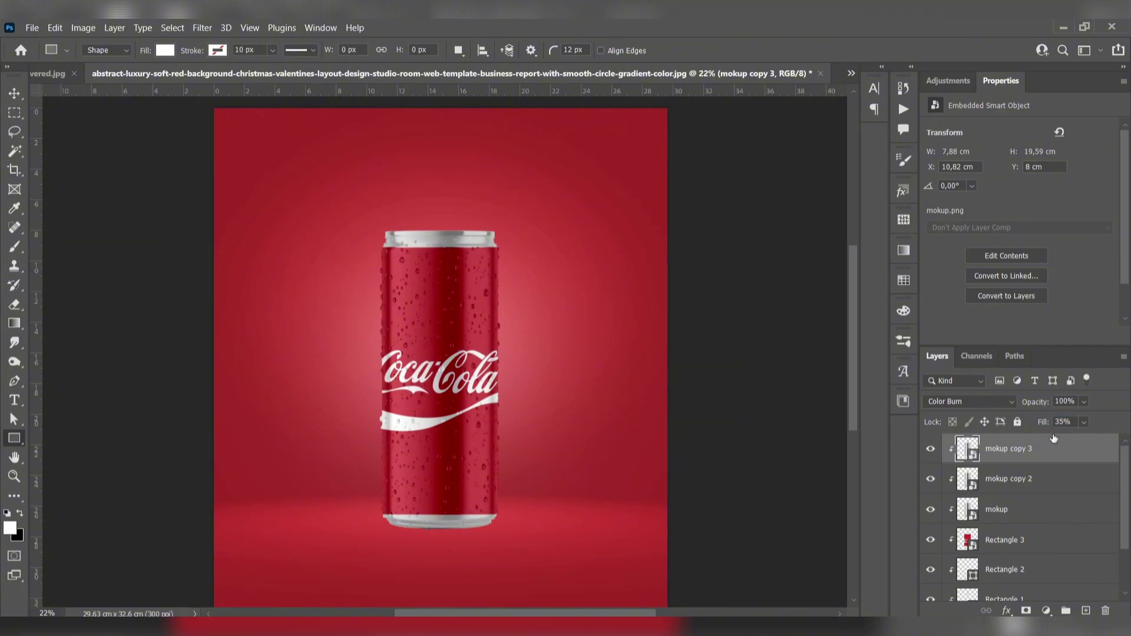
Try a duplicate of the Color Burn can layer in Overlay mode at 25% fill, and delete that copy.
key(ctrl+j)
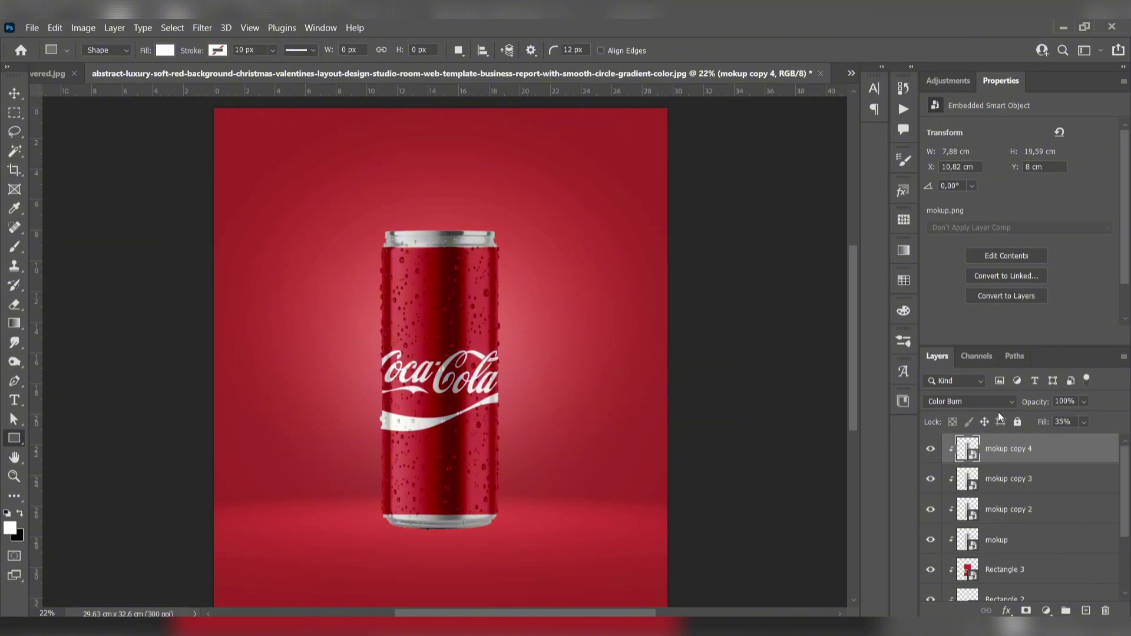
click(1009, 400)
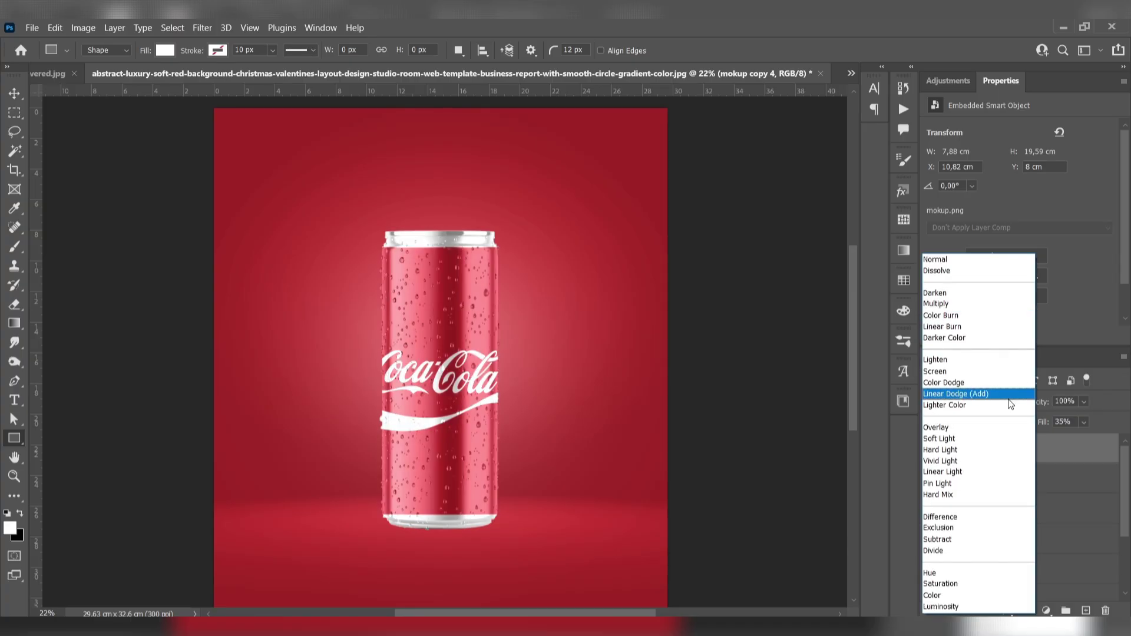
click(960, 429)
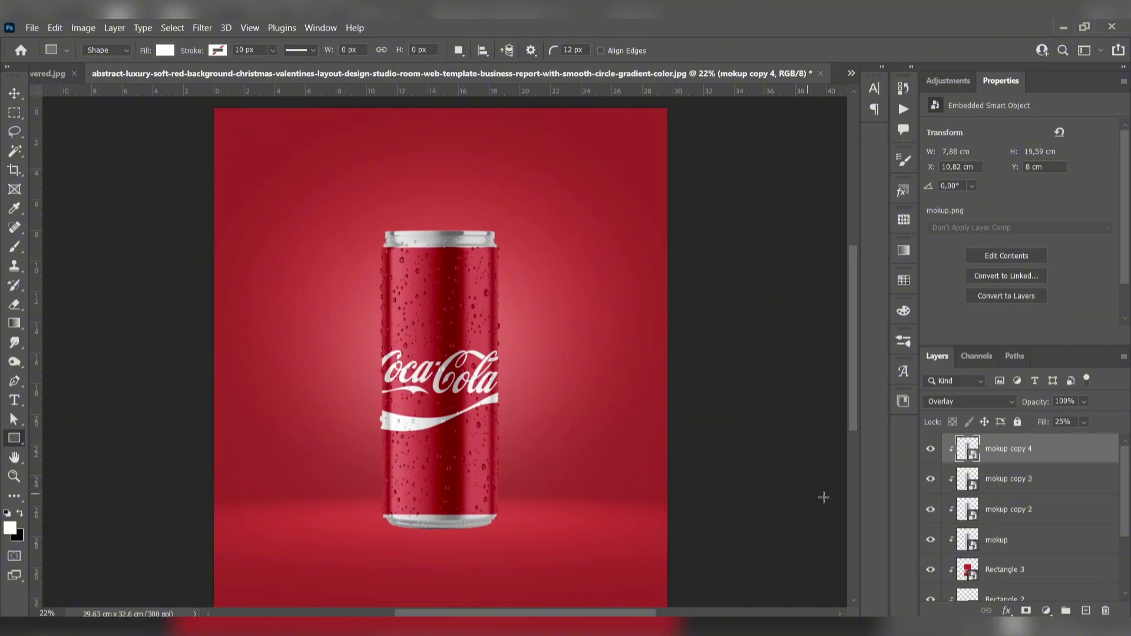
key(Delete)
Warp the Rectangle 3 label layer, pulling the left-centre of its bottom edge down toward the can's lower rim.
click(1028, 548)
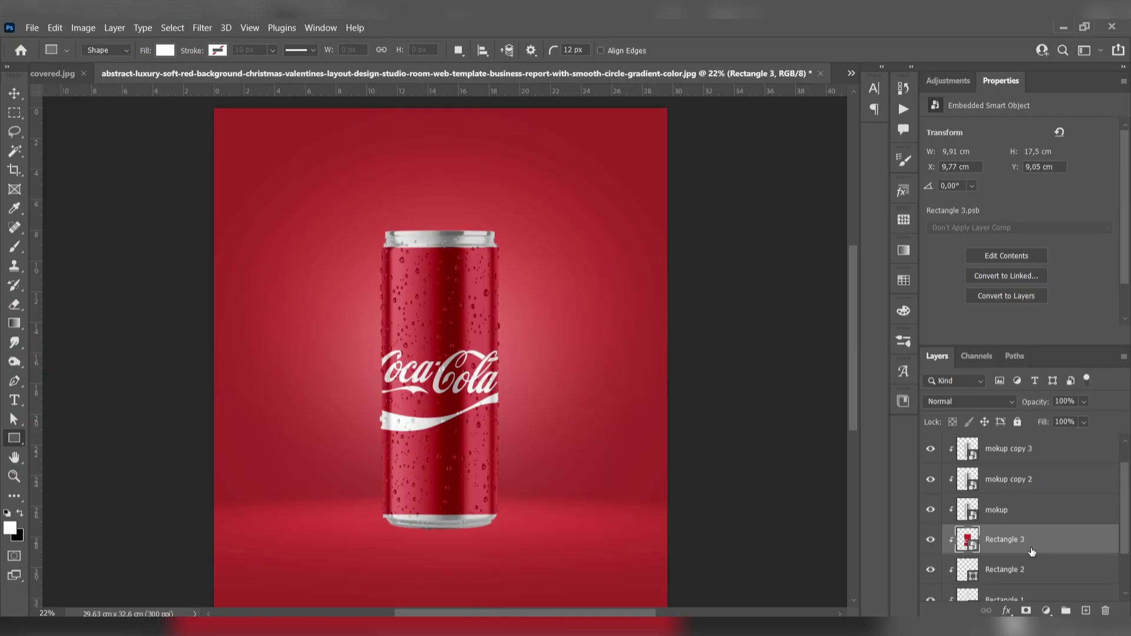
key(ctrl+t)
right_click(439, 448)
click(471, 316)
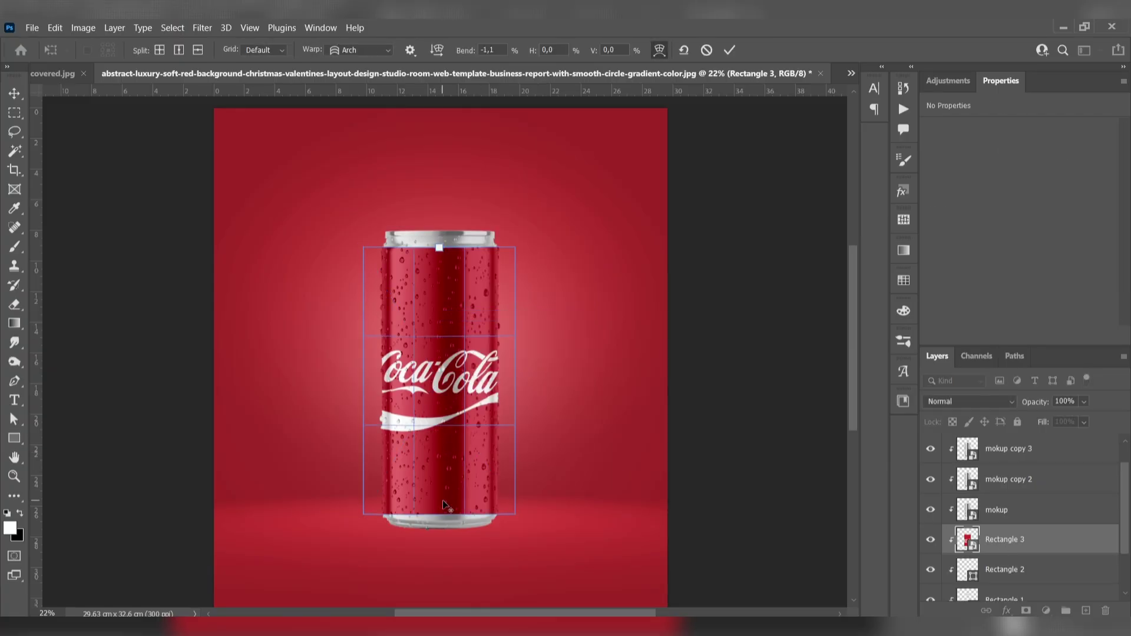
scroll(444, 501, up, 4)
drag(443, 500, 456, 437)
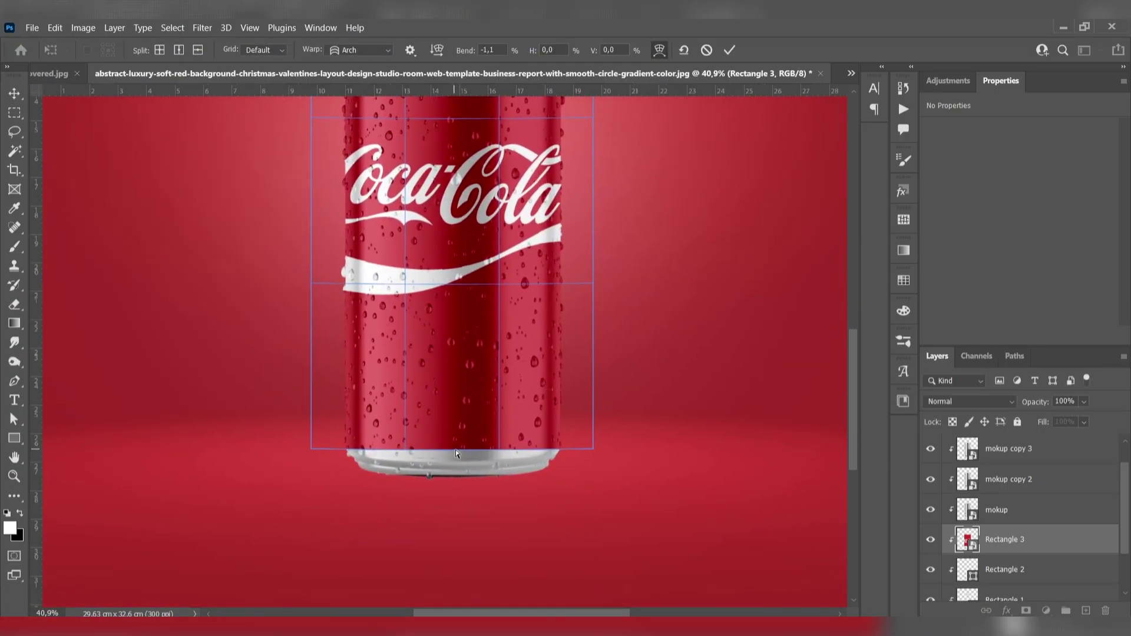
alt+click(406, 449)
drag(407, 449, 404, 458)
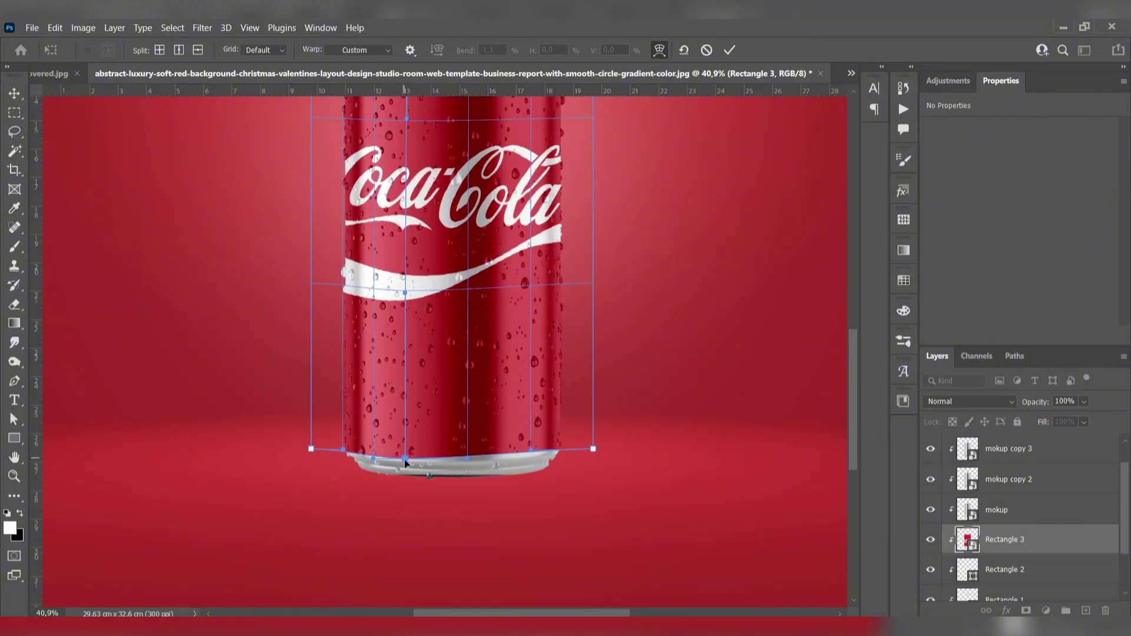
Curve the right and far-left parts of the label's bottom edge to follow the can's lower rim.
scroll(440, 471, up, 3)
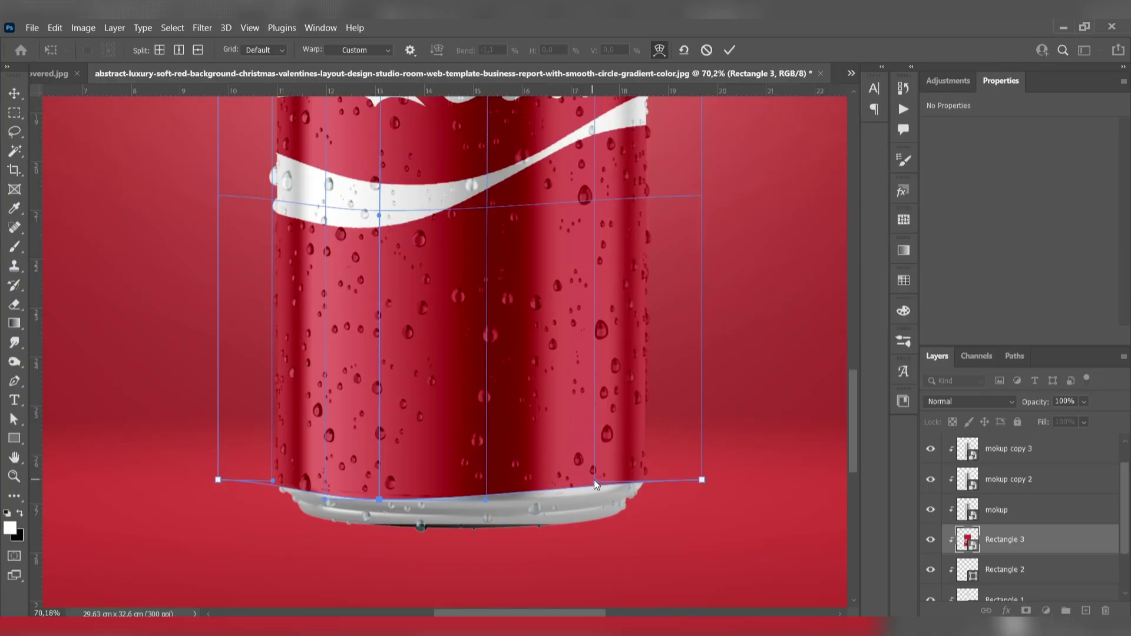
drag(594, 481, 596, 500)
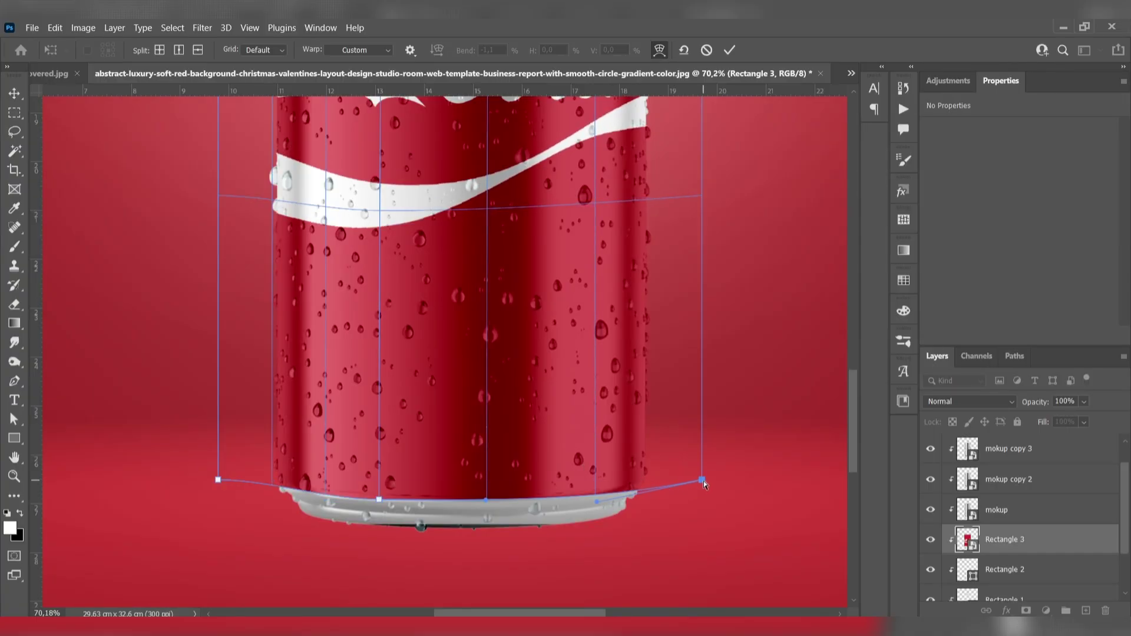
drag(703, 481, 696, 482)
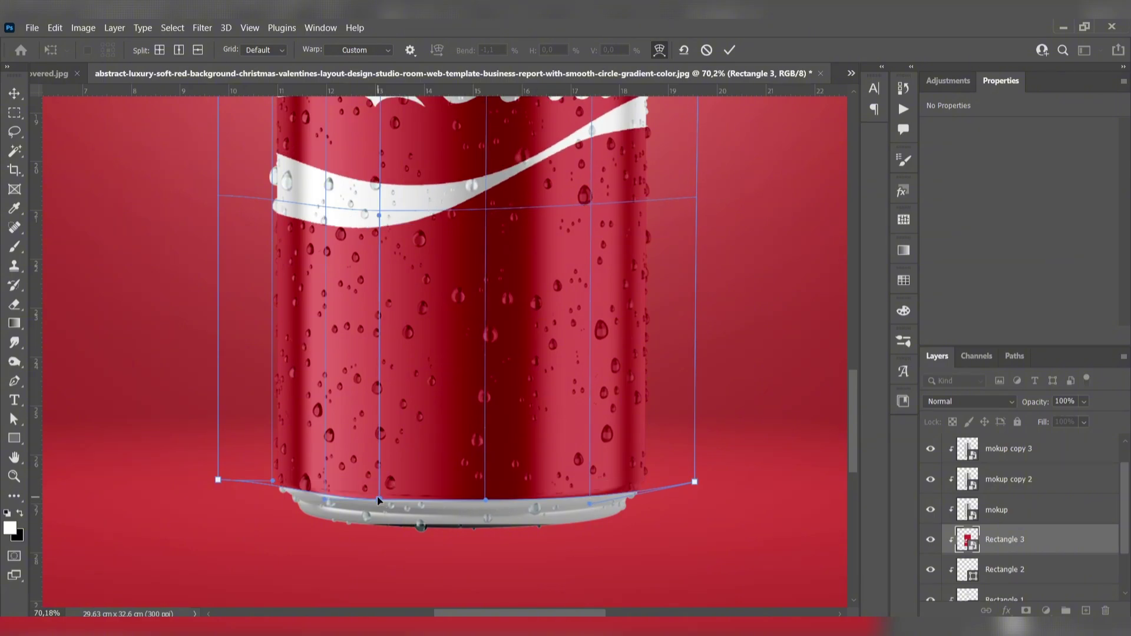
drag(377, 499, 377, 501)
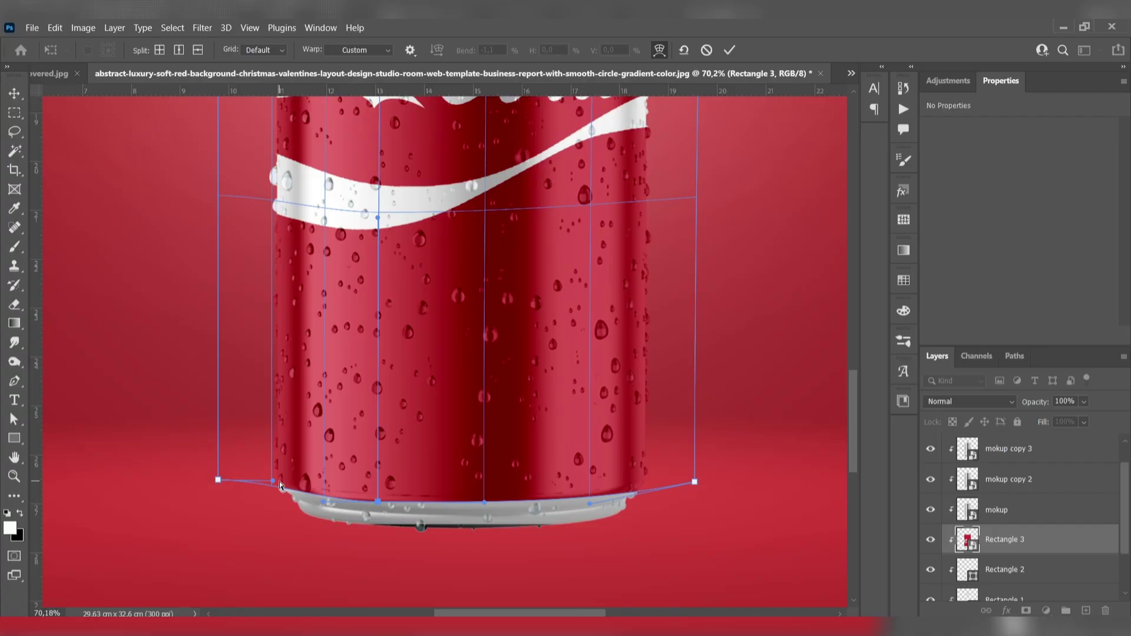
drag(274, 481, 274, 486)
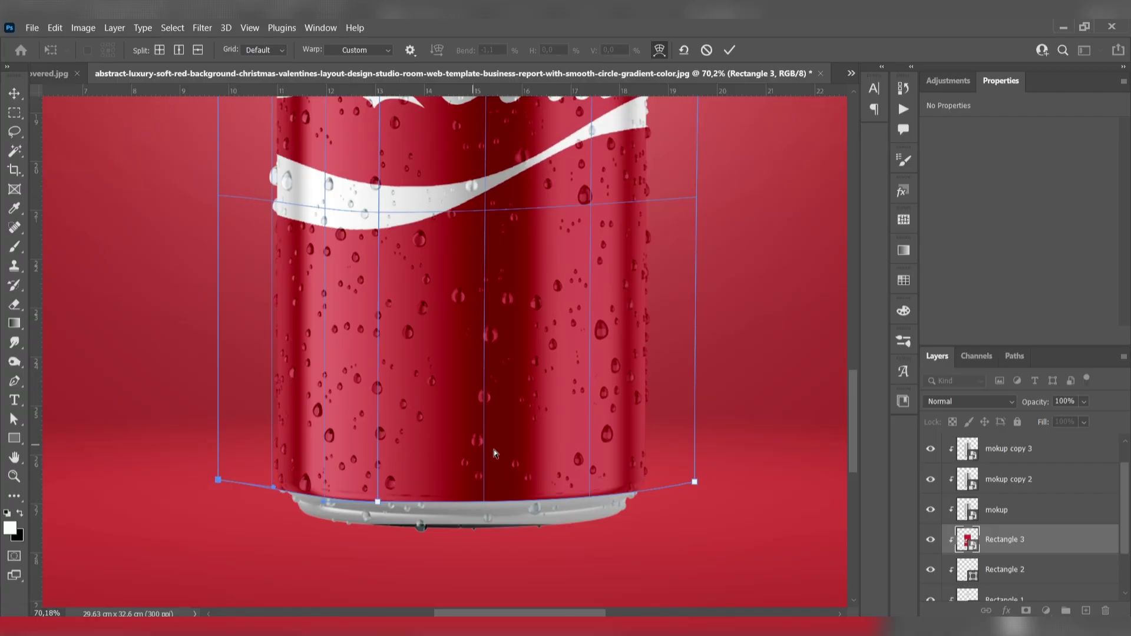
Raise the centre and right corner of the label's top edge to just below the can's silver lid rim.
scroll(518, 441, up, 6)
scroll(518, 440, up, 5)
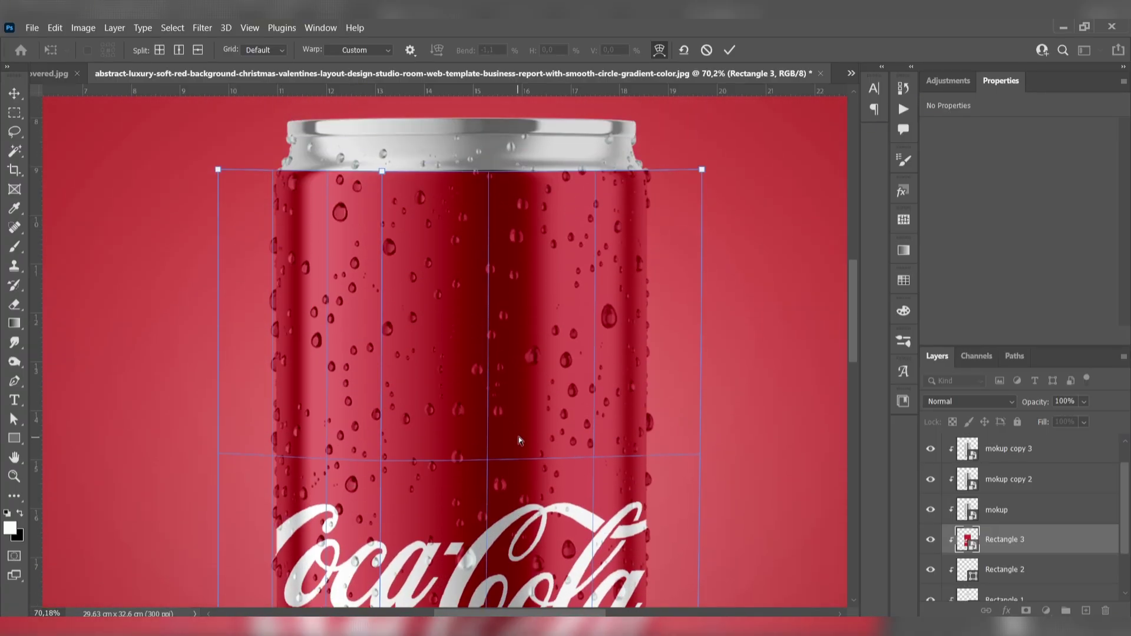
drag(382, 254, 381, 218)
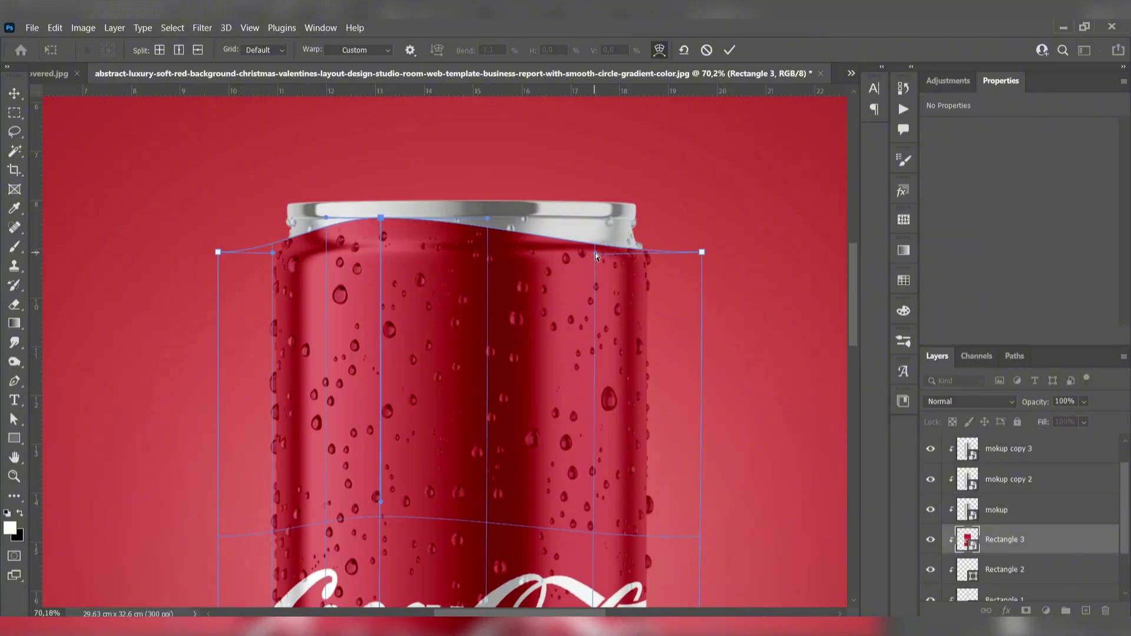
drag(595, 253, 602, 207)
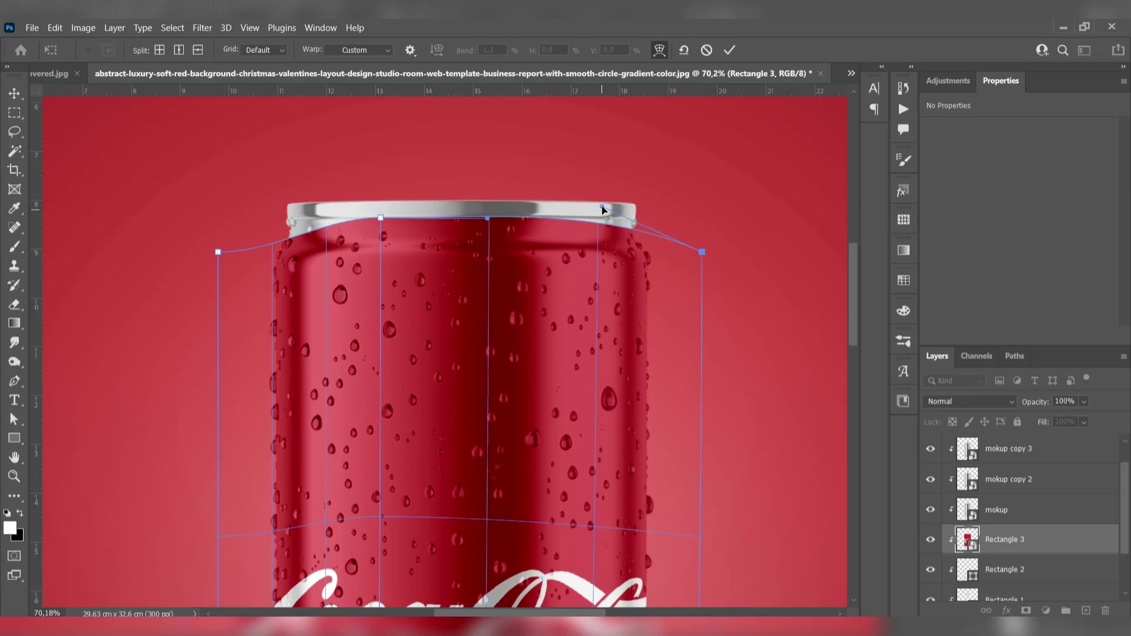
drag(706, 253, 707, 247)
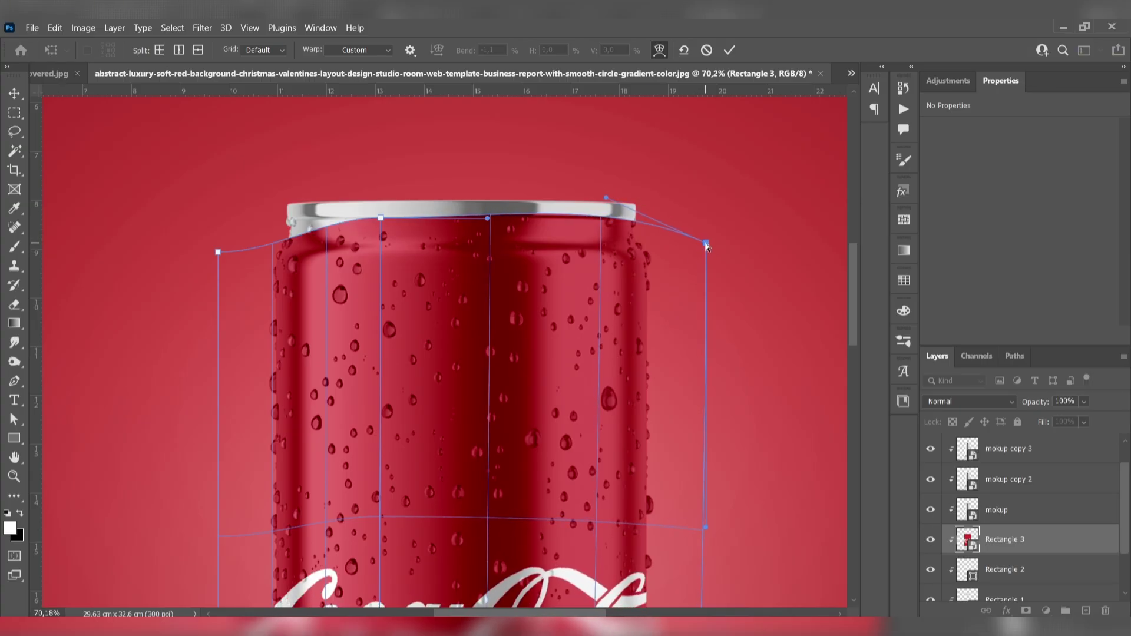
drag(609, 205, 606, 217)
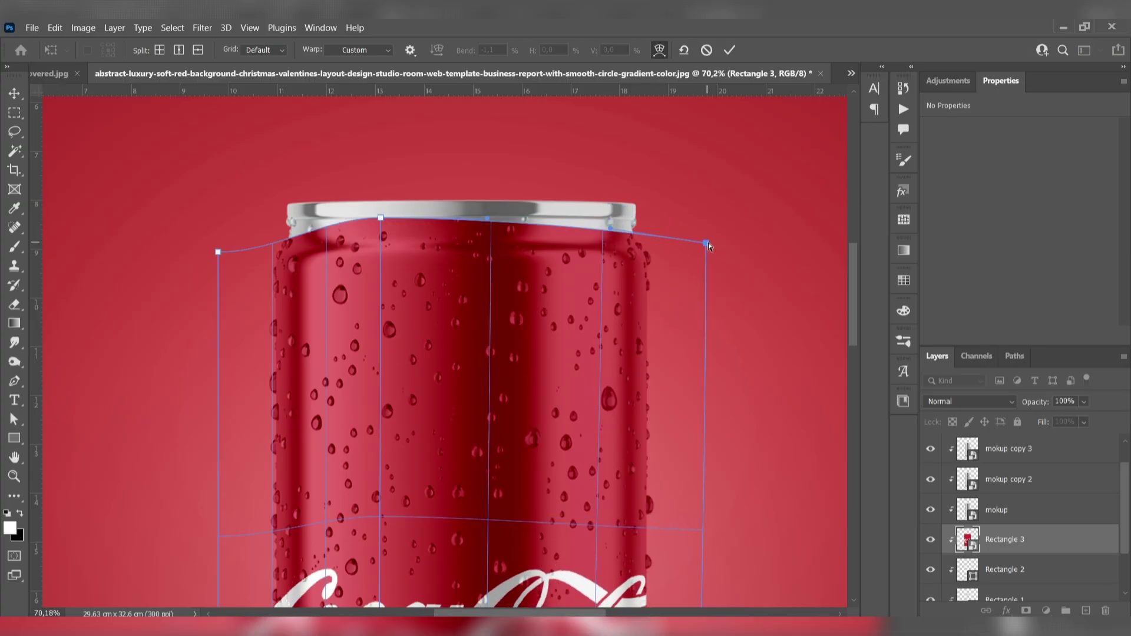
drag(706, 243, 696, 229)
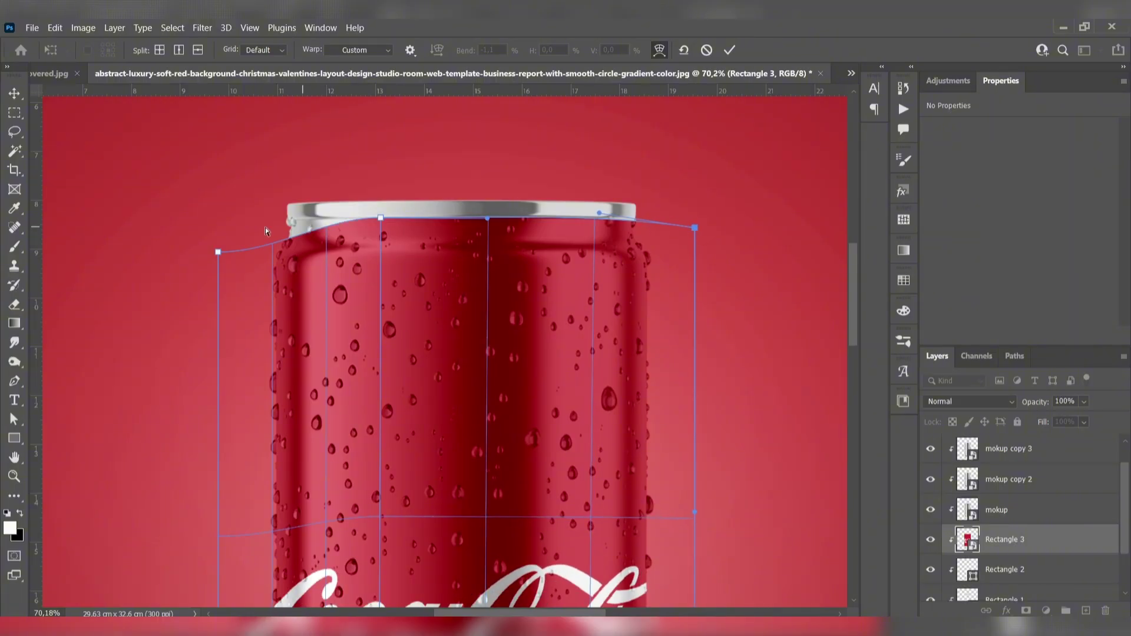
Raise the label's top-left corner to the lid rim, fine-tune the top-right corner and apply the warp.
drag(218, 252, 224, 217)
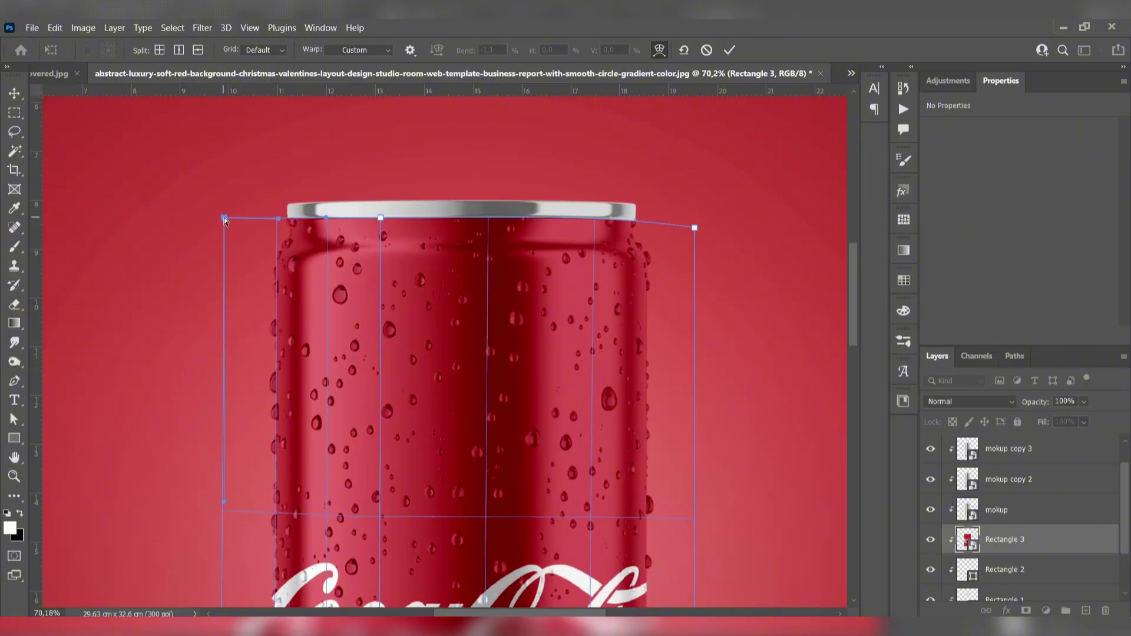
drag(326, 237, 324, 218)
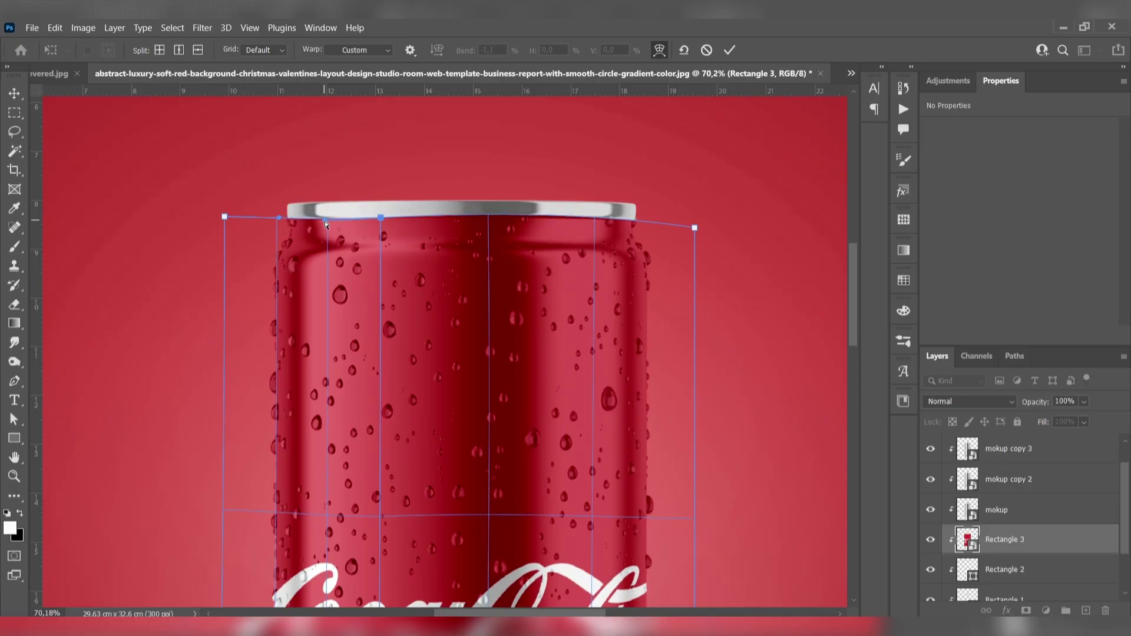
drag(695, 227, 697, 228)
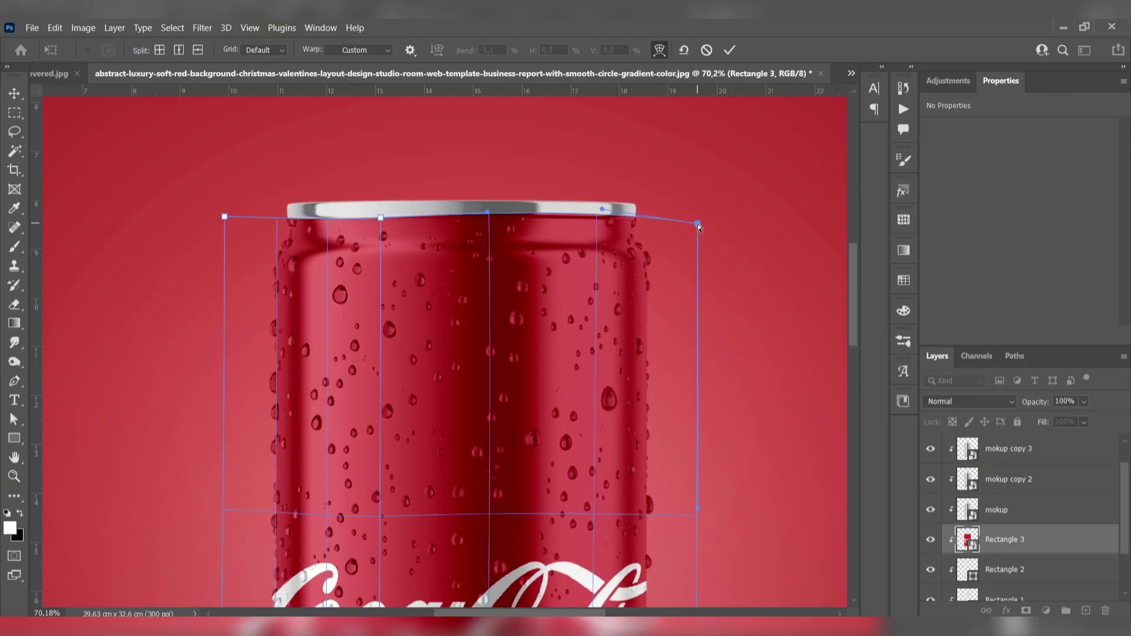
scroll(610, 359, down, 3)
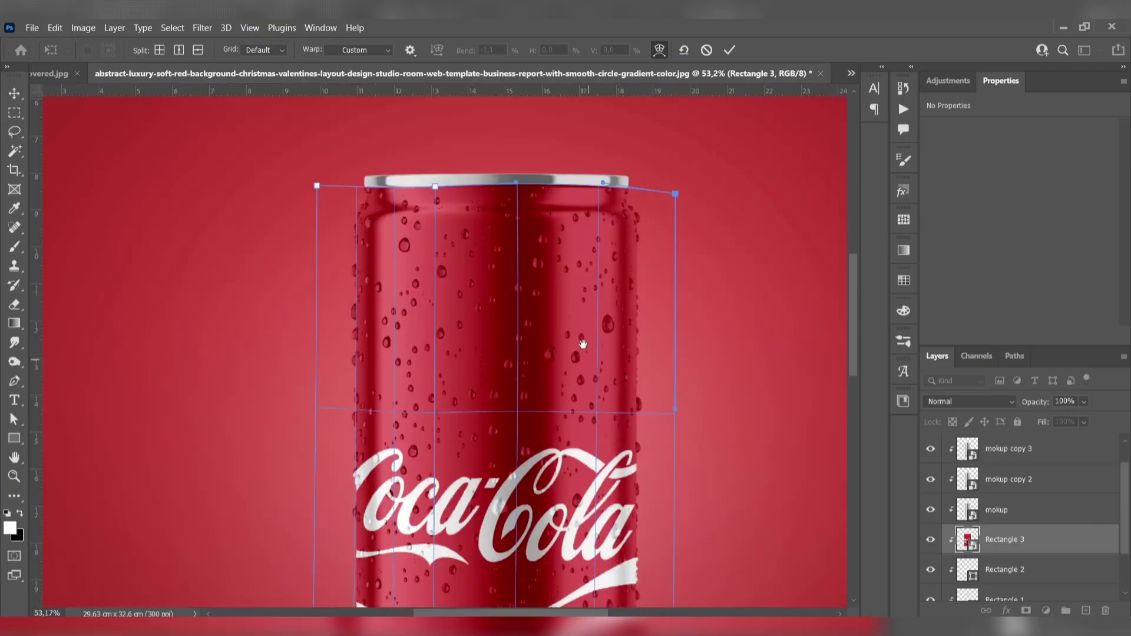
drag(599, 367, 491, 66)
drag(495, 401, 530, 368)
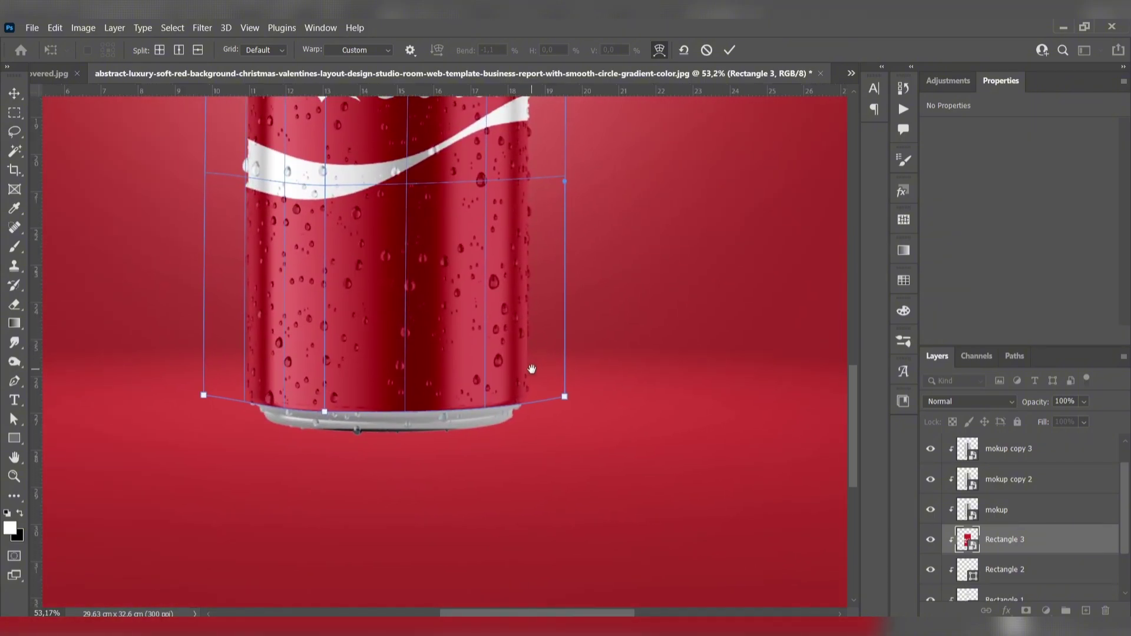
scroll(445, 434, up, 1)
scroll(445, 436, up, 3)
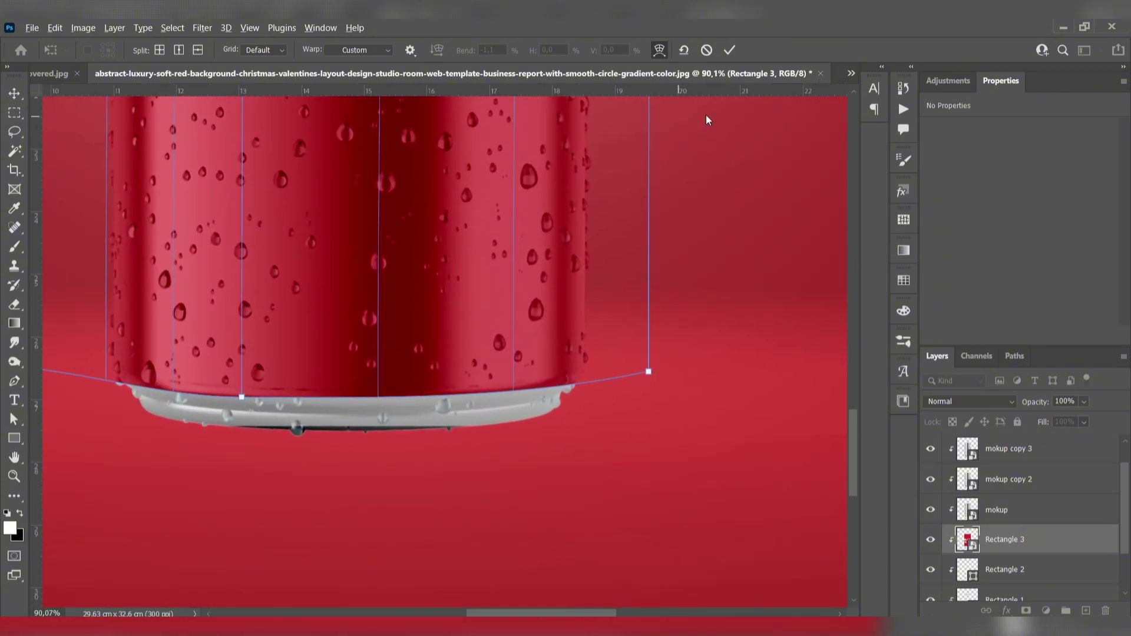
click(729, 50)
key(u)
click(718, 264)
click(617, 297)
Warp the Rectangle 3 label again, pulling the middle of its bottom edge slightly lower over the metal rim.
scroll(618, 304, down, 1)
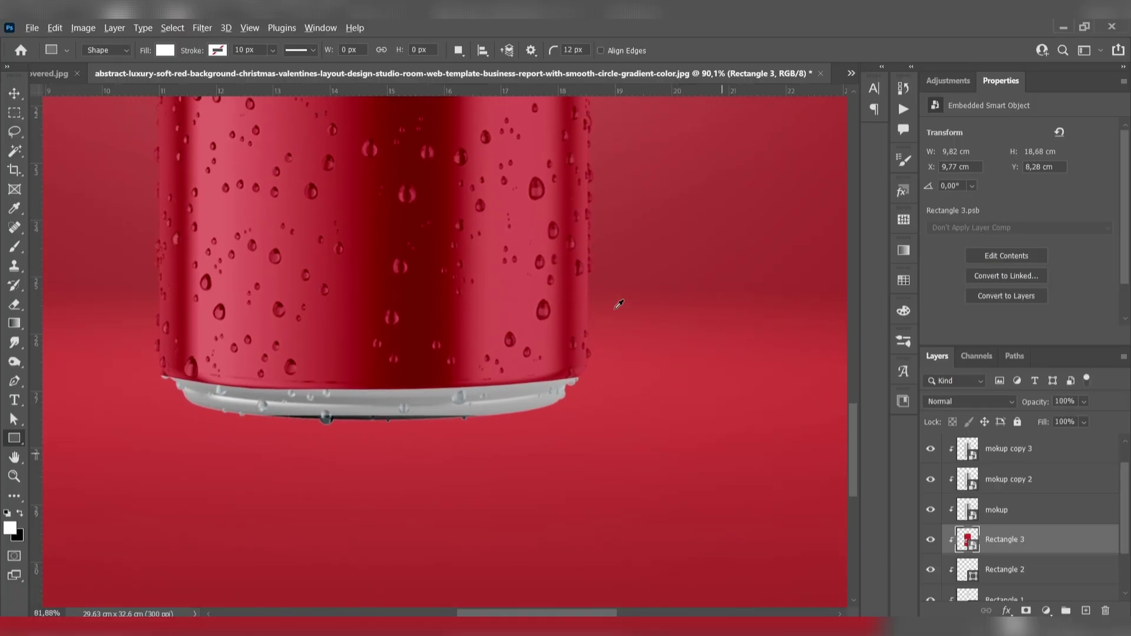
scroll(619, 304, down, 2)
drag(588, 248, 568, 424)
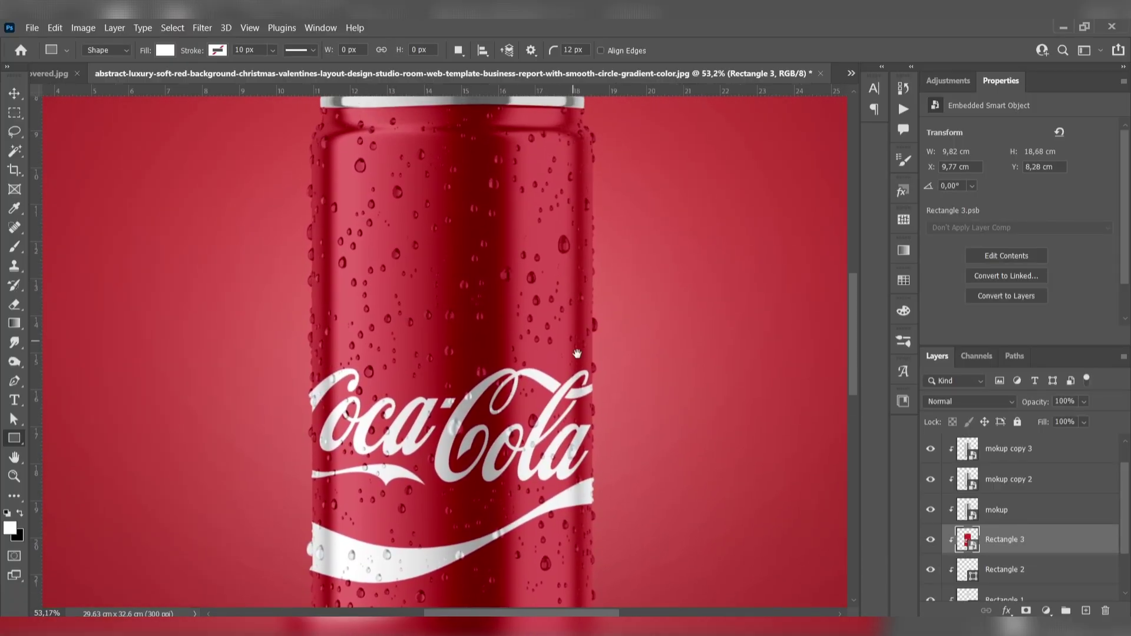
scroll(576, 353, down, 5)
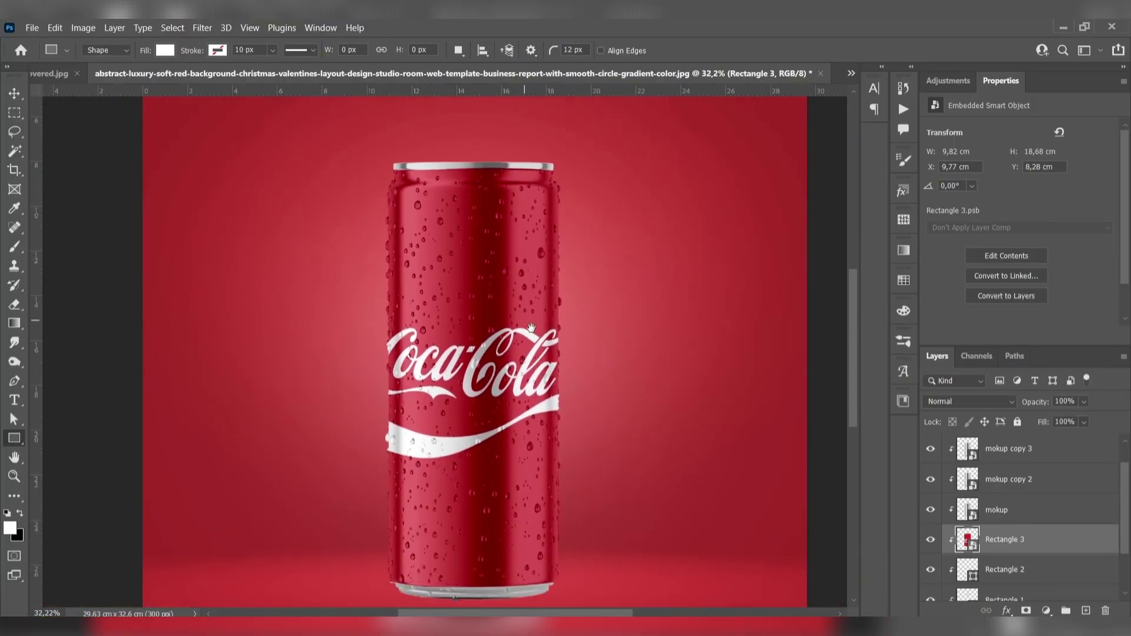
scroll(532, 328, down, 2)
scroll(489, 537, up, 12)
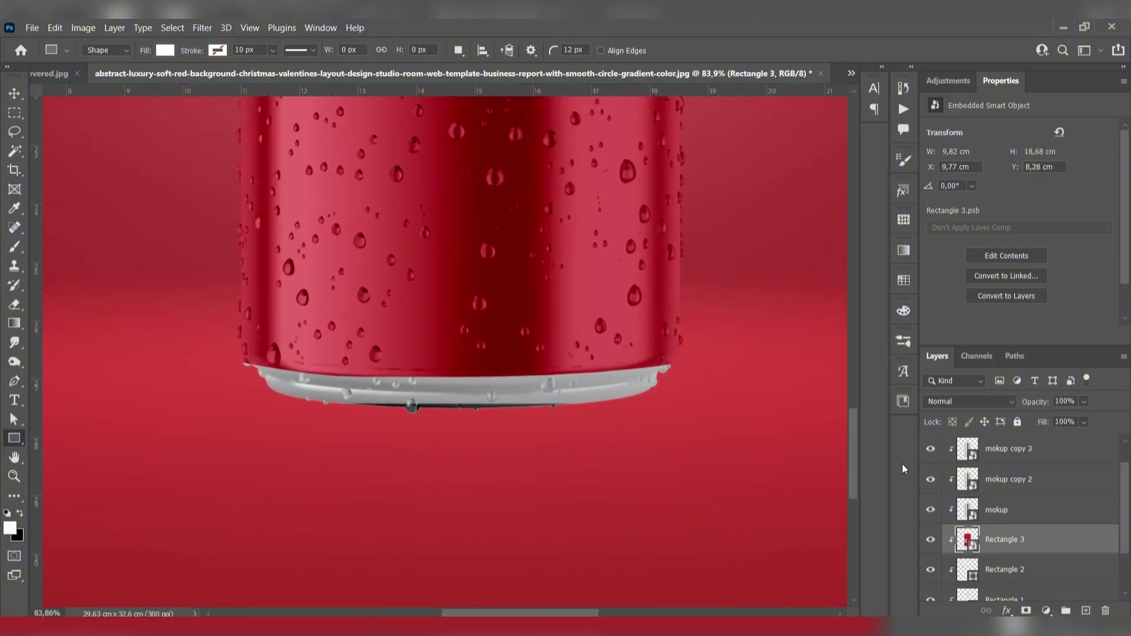
key(ctrl+t)
right_click(551, 300)
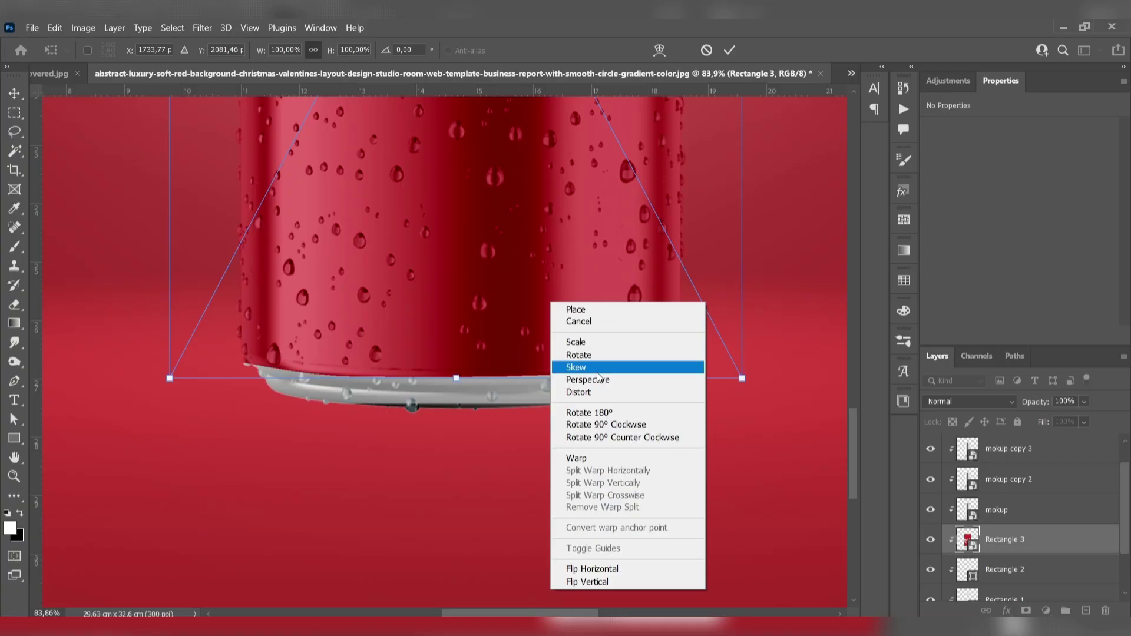
click(574, 459)
drag(487, 378, 489, 390)
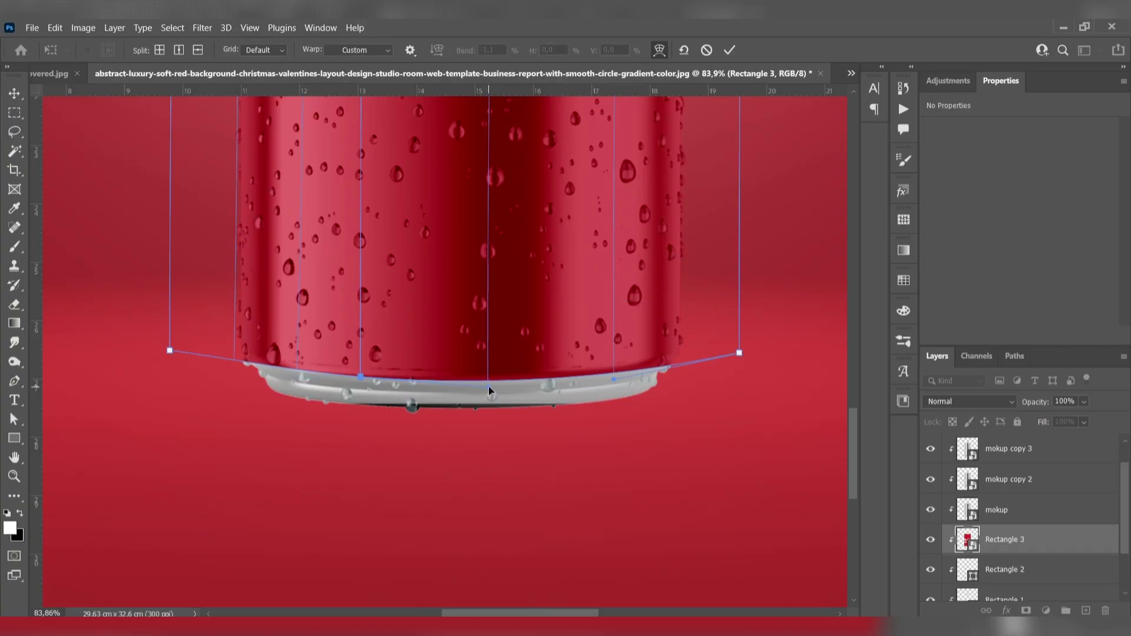
drag(361, 379, 361, 381)
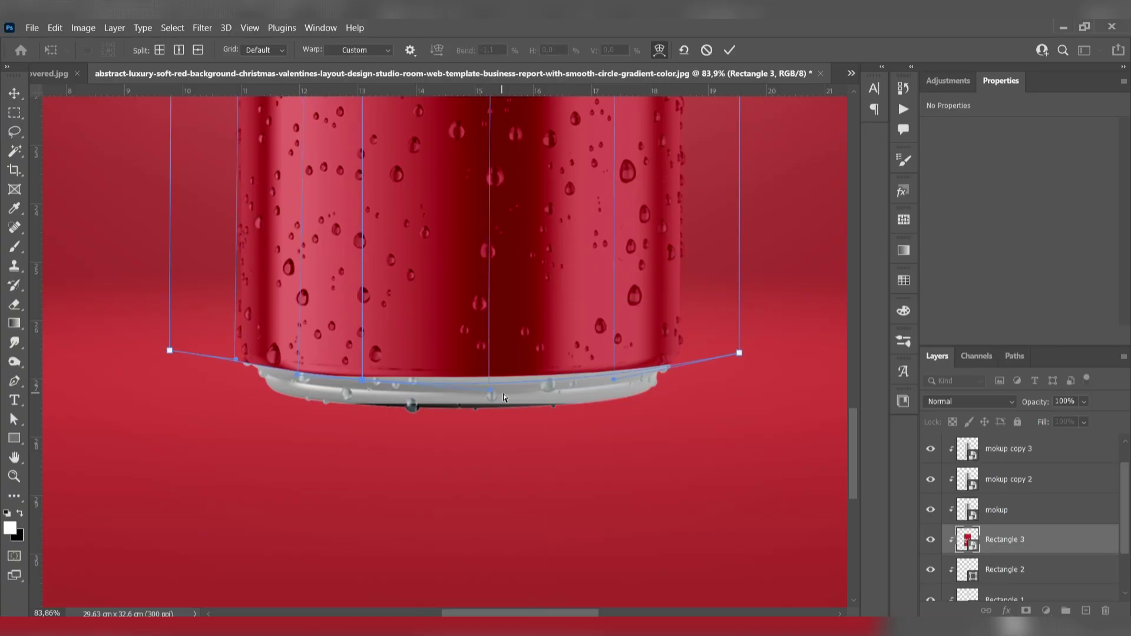
drag(490, 390, 491, 393)
Fine-tune the left and centre curve of the label's bottom edge along the rim and apply the warp.
click(298, 373)
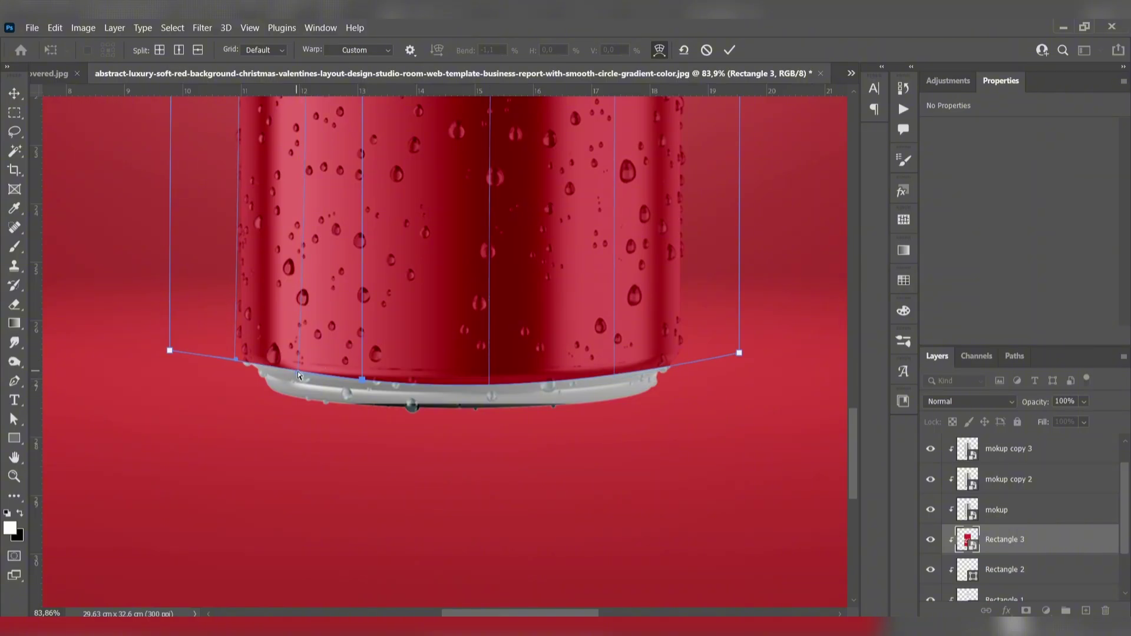
drag(298, 377, 299, 381)
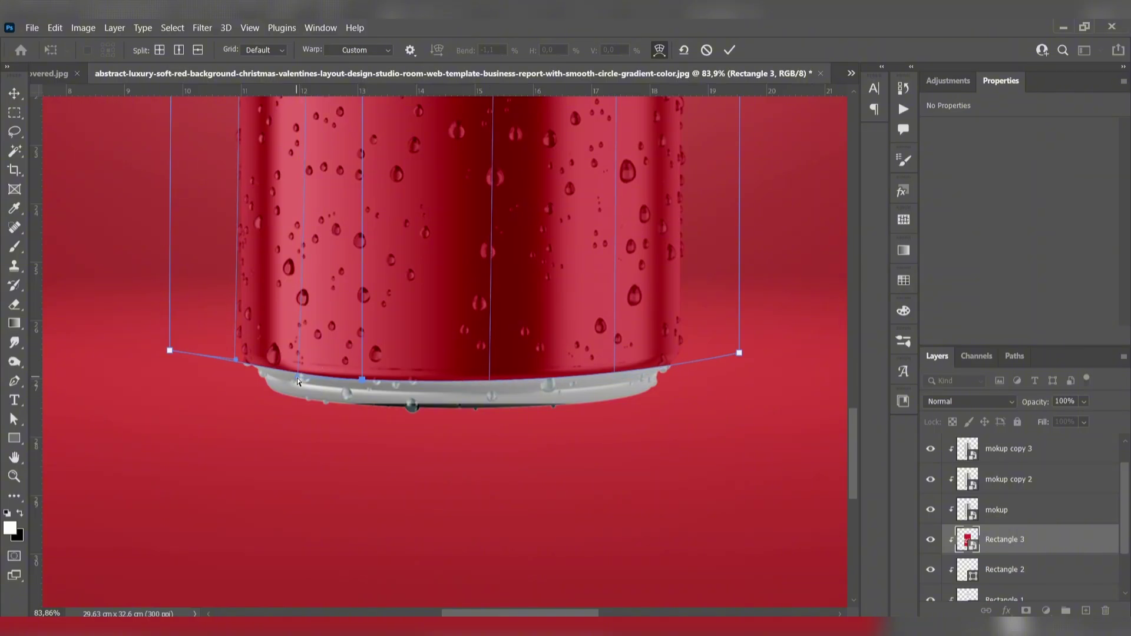
click(490, 382)
drag(491, 388, 490, 387)
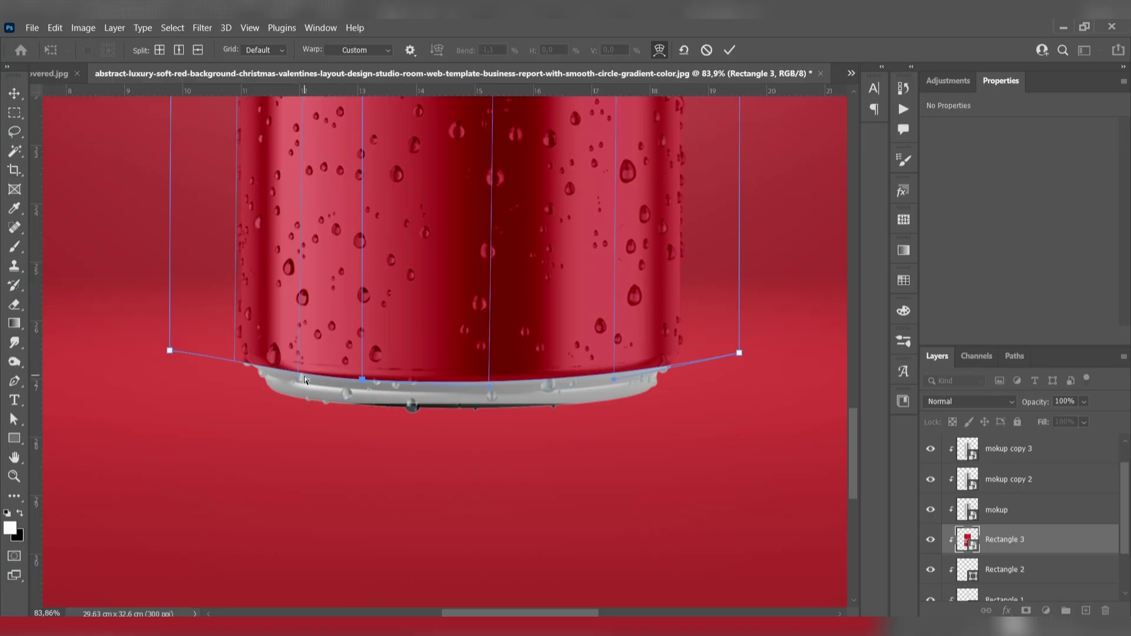
click(238, 361)
drag(235, 357, 235, 362)
click(324, 411)
click(729, 51)
click(716, 434)
click(598, 301)
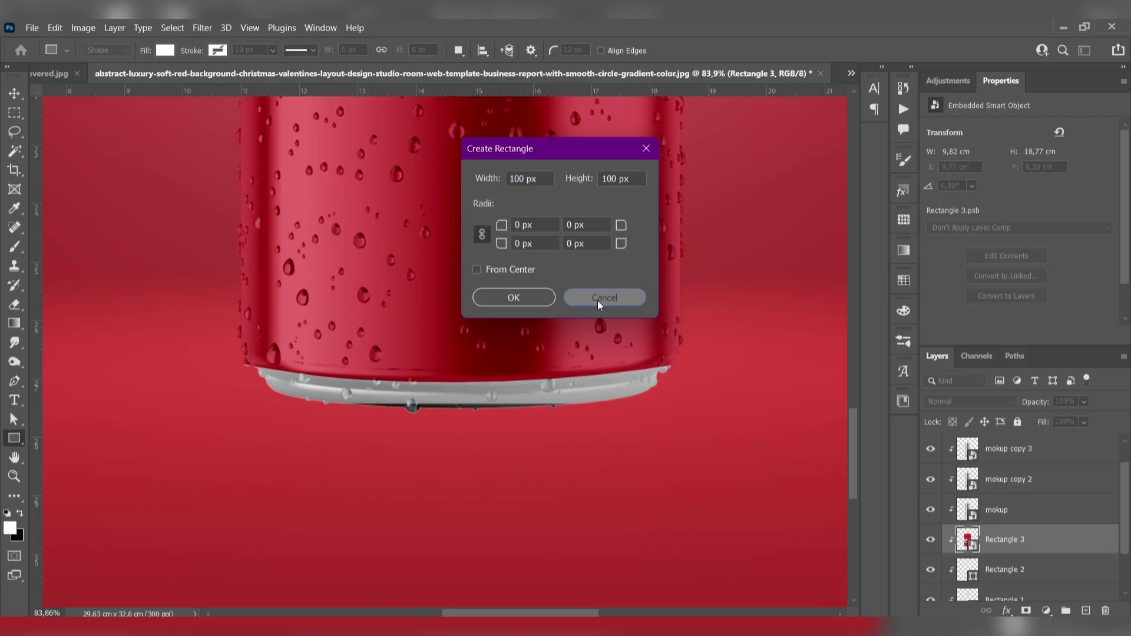
scroll(627, 293, down, 1)
scroll(628, 291, down, 5)
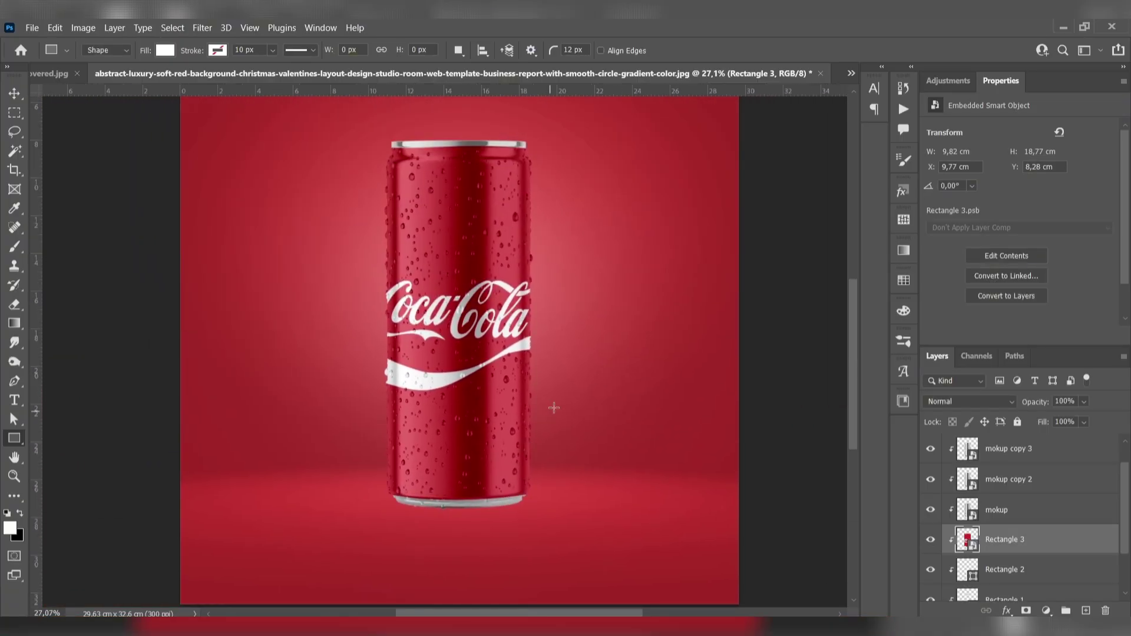
scroll(568, 363, up, 1)
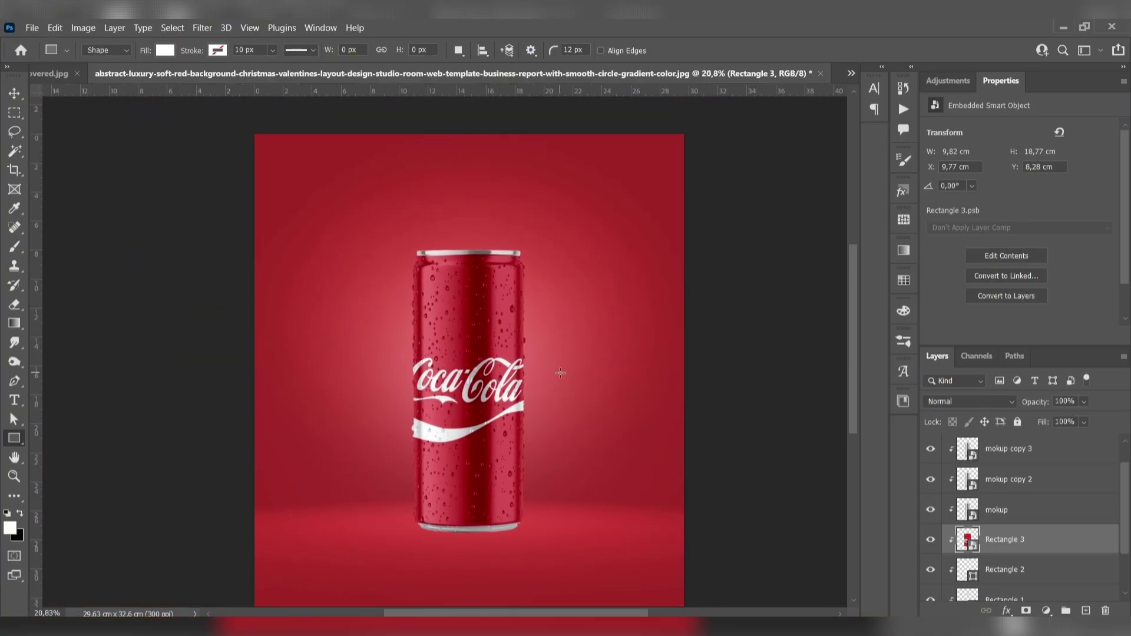
key(ctrl+l)
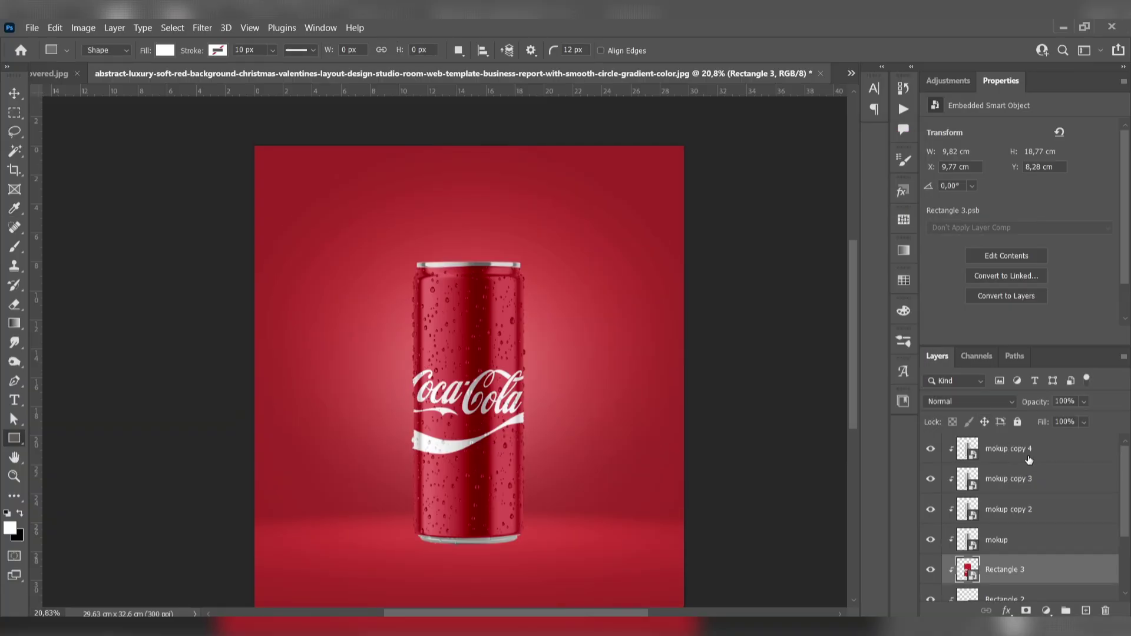
Apply a Levels adjustment to the mokup copy 4 layer with input shadows at 114 and highlights at 199.
click(1029, 460)
key(ctrl+l)
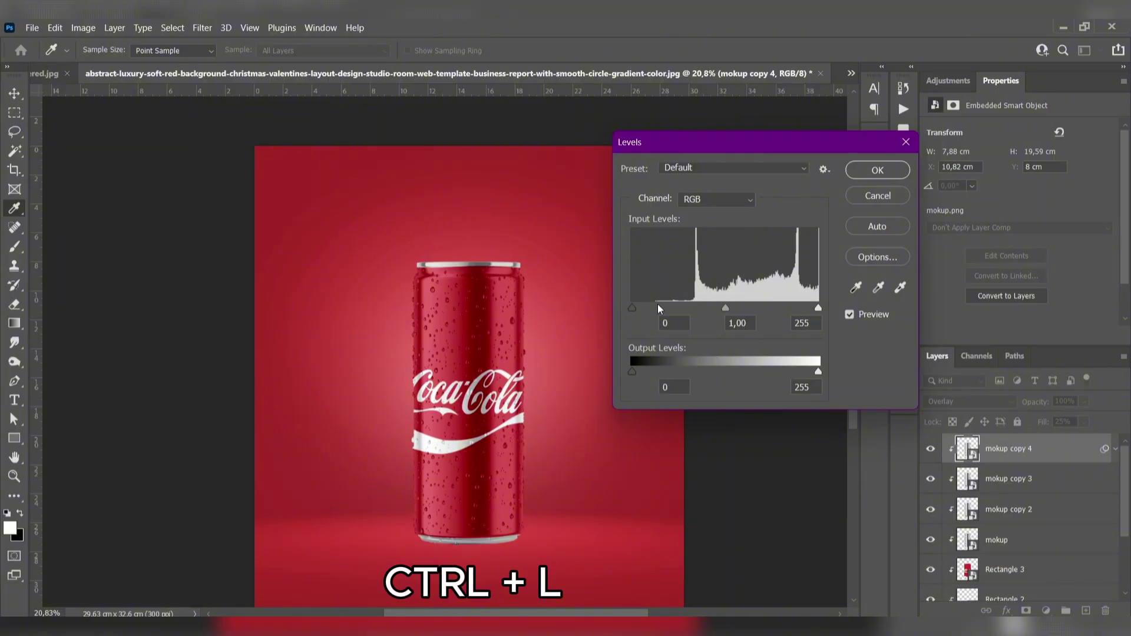
drag(658, 309, 715, 308)
drag(818, 308, 776, 309)
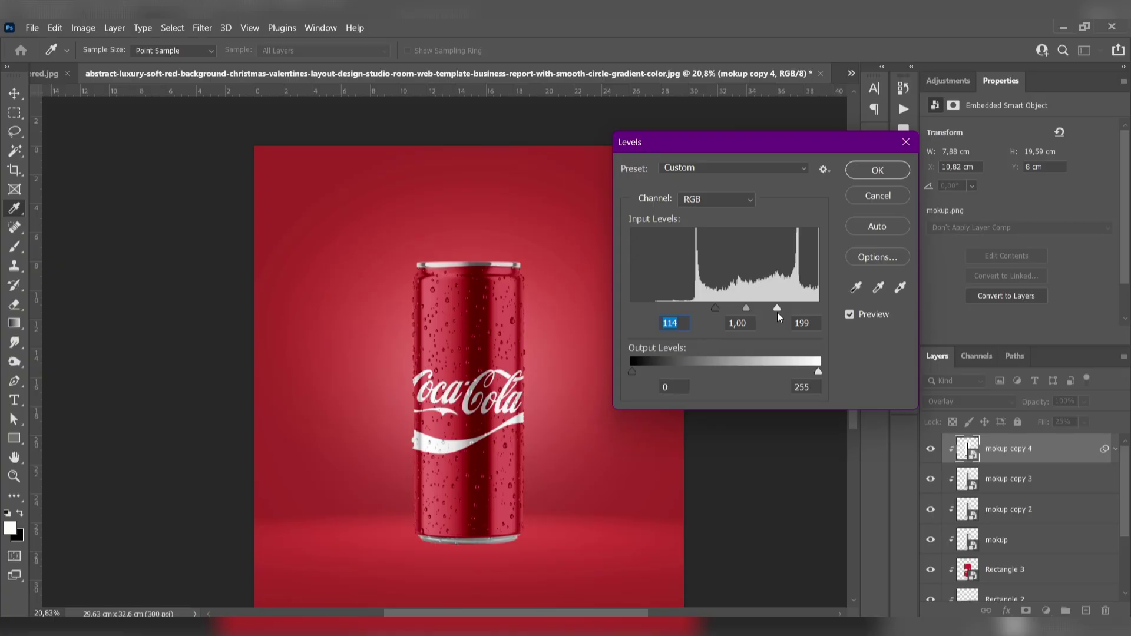
click(878, 171)
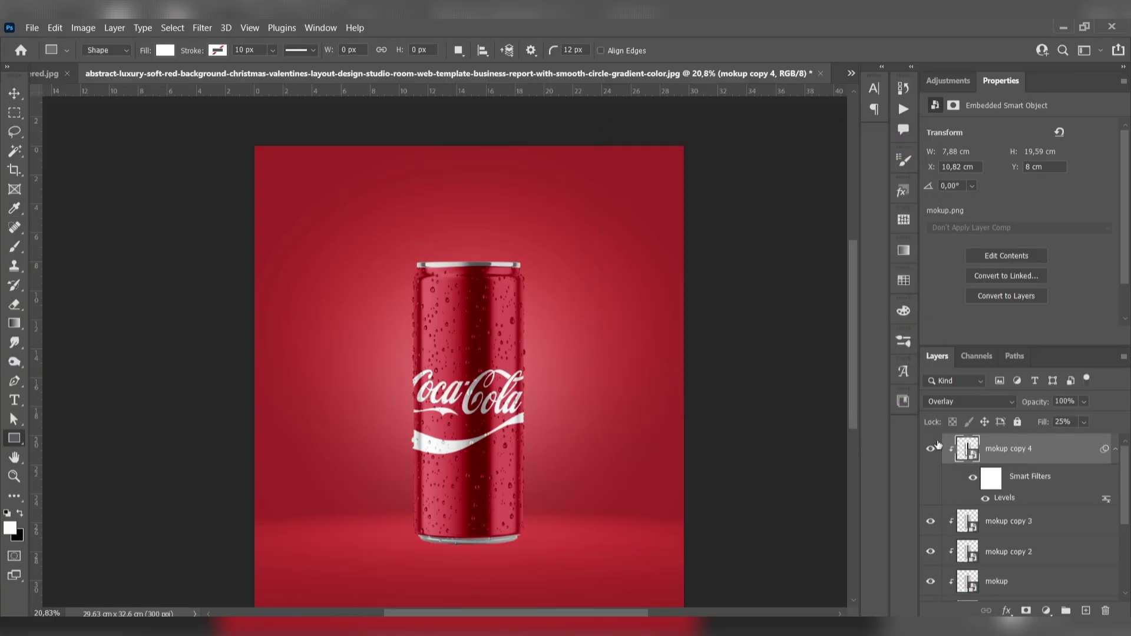
Group all the can and label layers above the Background group and name the group Mockup.
scroll(1036, 480, down, 3)
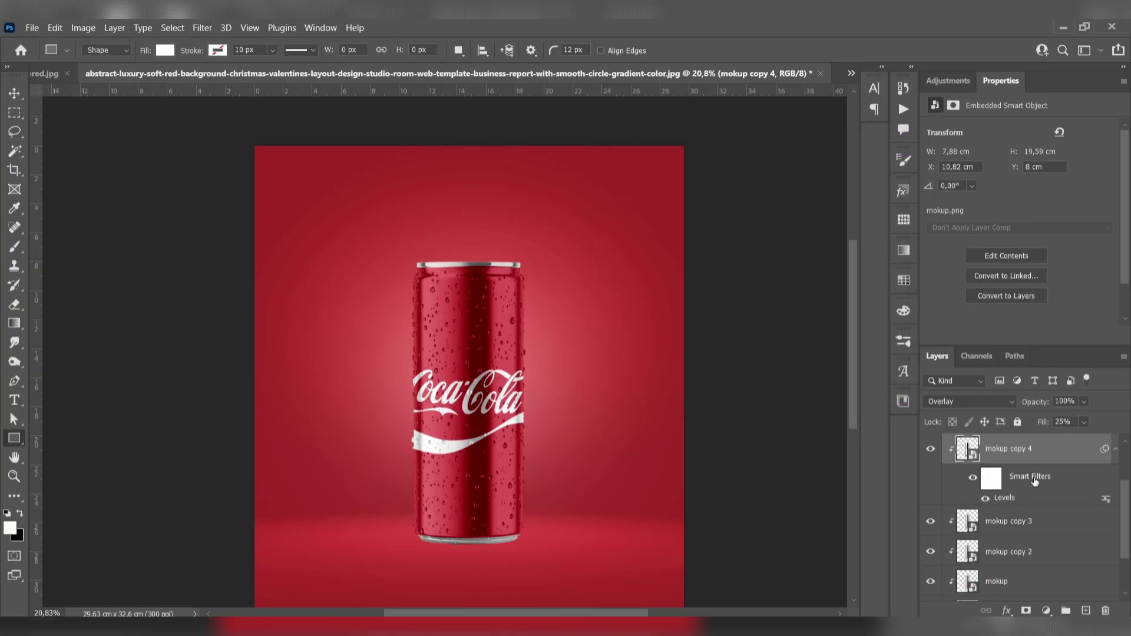
shift+click(1037, 568)
key(ctrl+g)
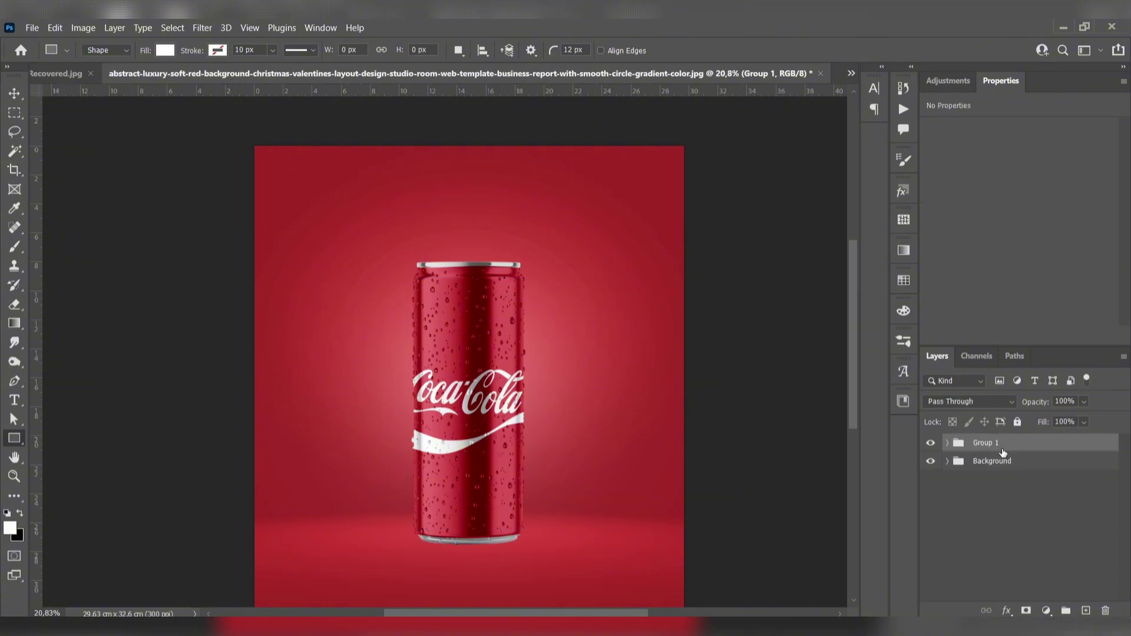
double_click(987, 443)
text(Mockup)
key(Return)
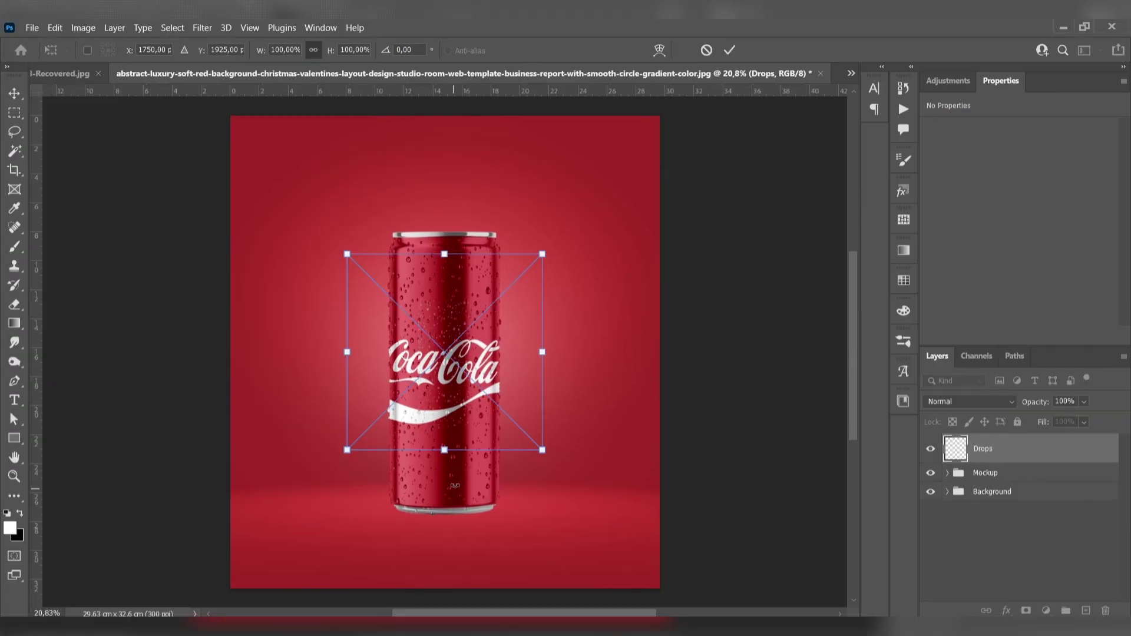
Scale the Drops image proportionally to about 213% so the water droplets cover the full height of the can.
drag(444, 449, 445, 554)
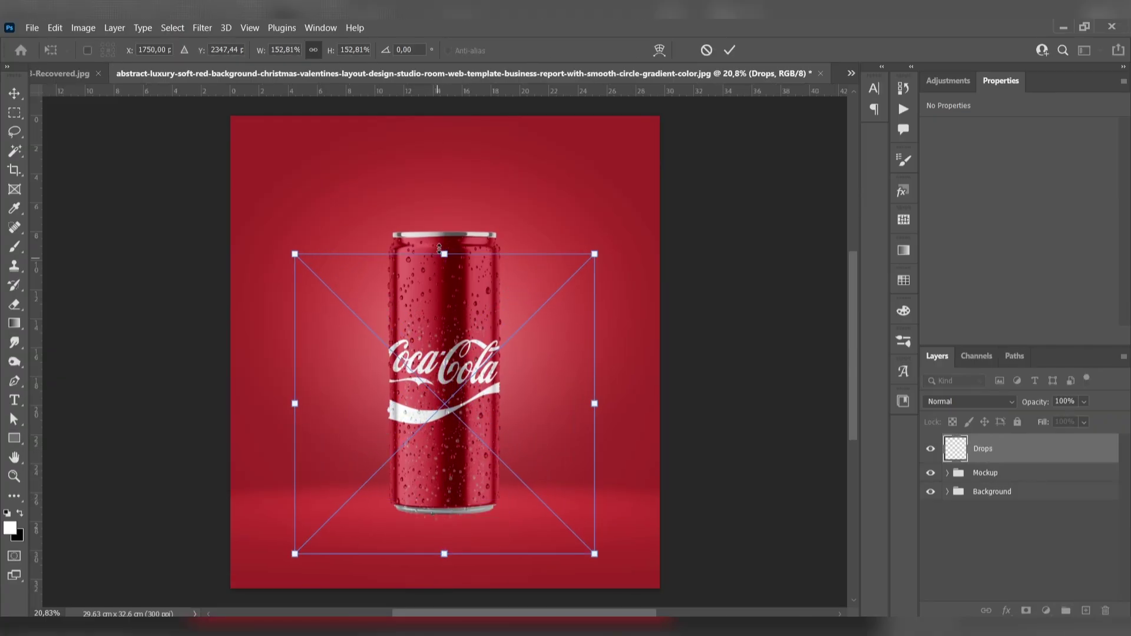
drag(438, 248, 446, 143)
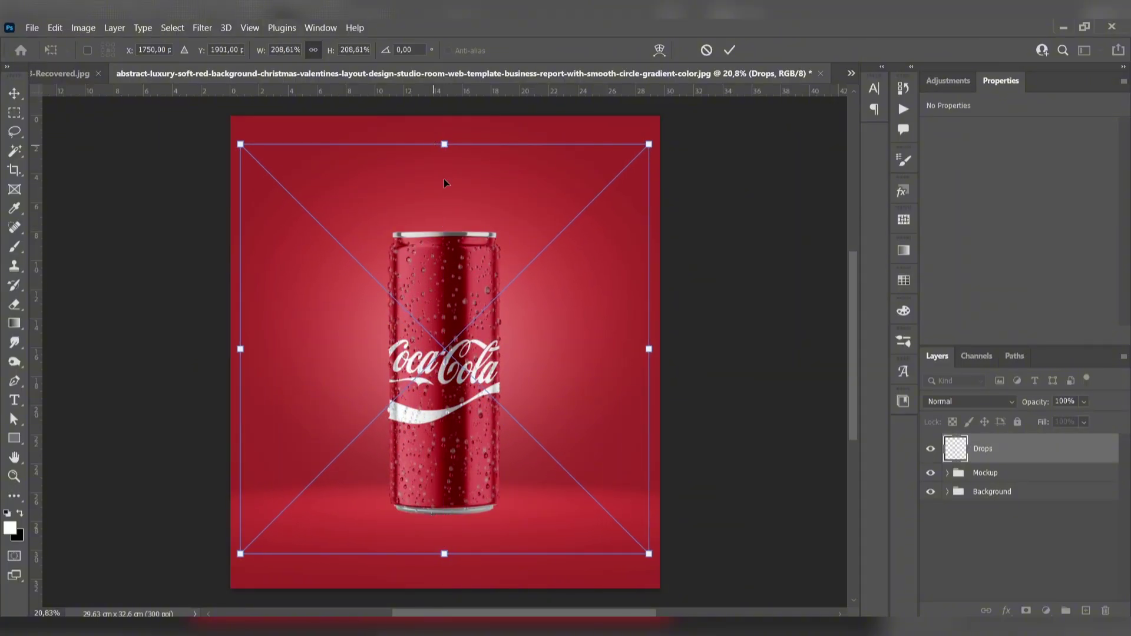
drag(442, 551, 445, 563)
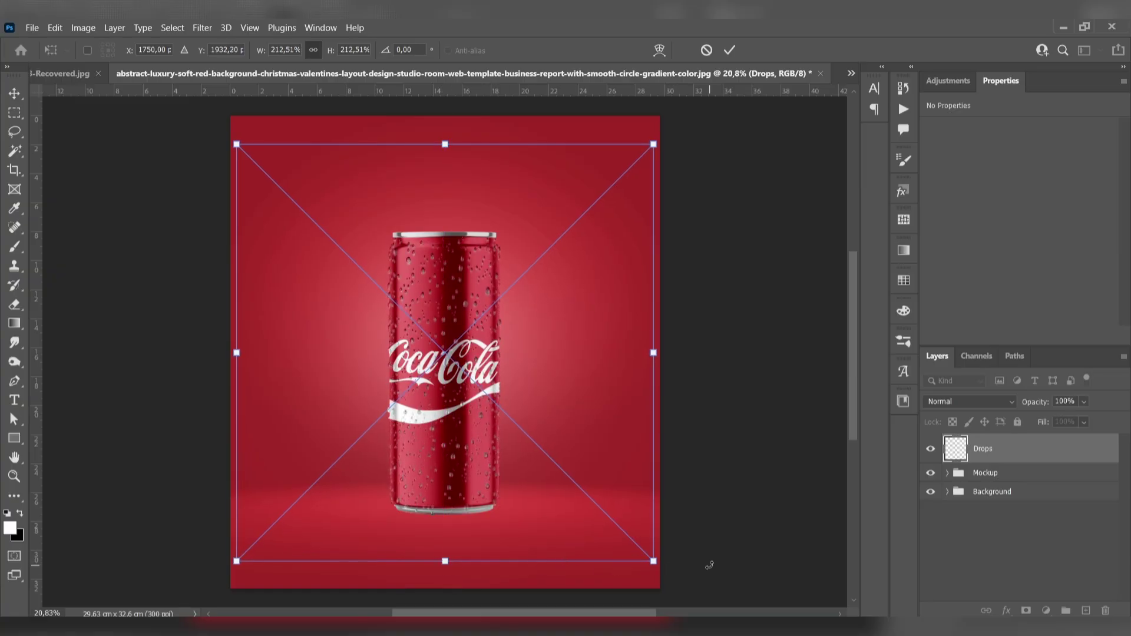
drag(445, 144, 444, 140)
drag(444, 560, 443, 558)
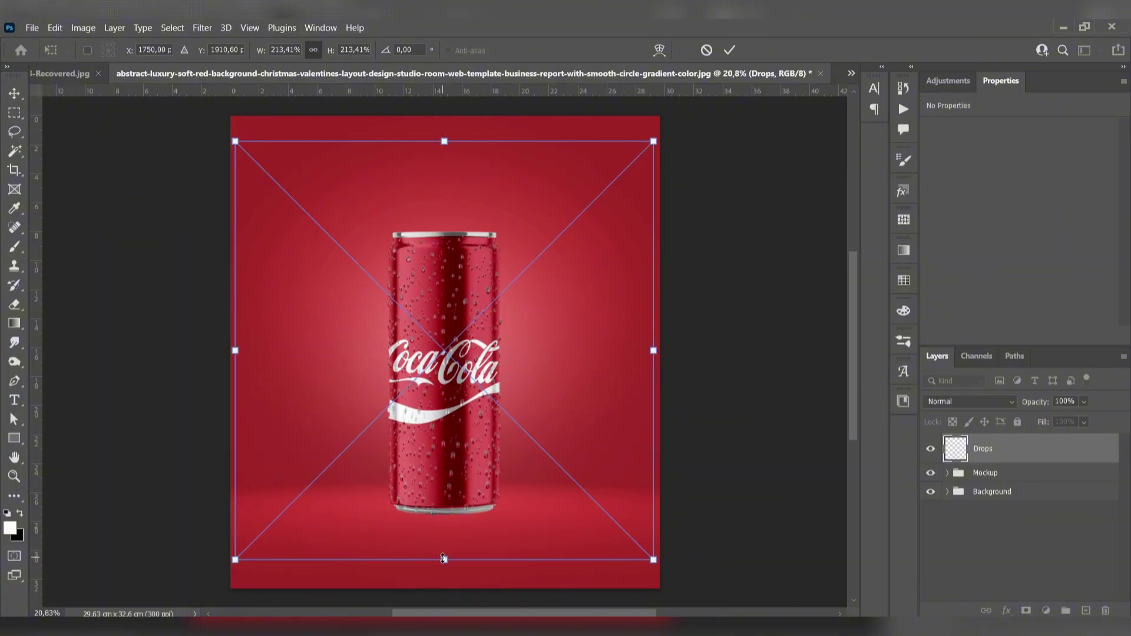
Clip the Drops layer to the Mockup group and set its blend mode to Hard Light.
alt+click(1003, 460)
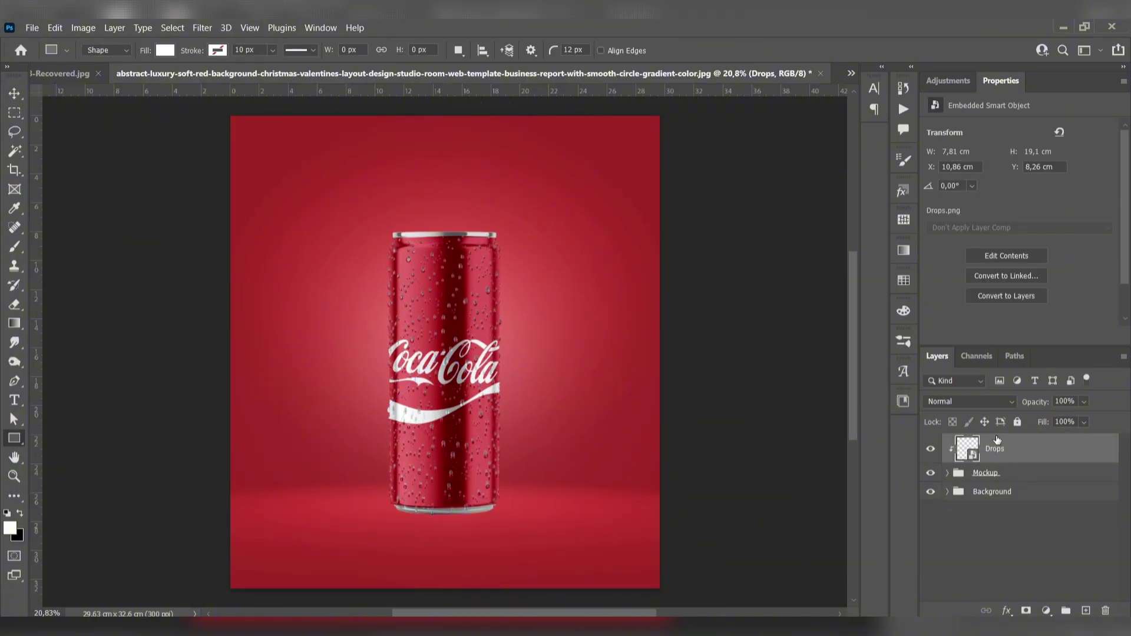
click(985, 405)
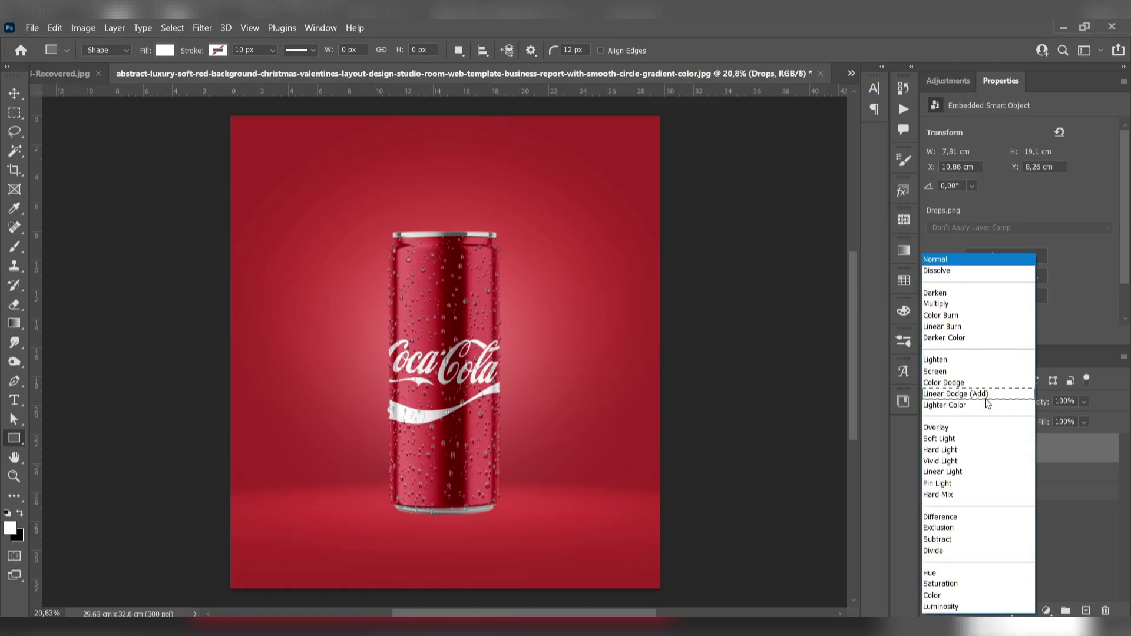
click(980, 450)
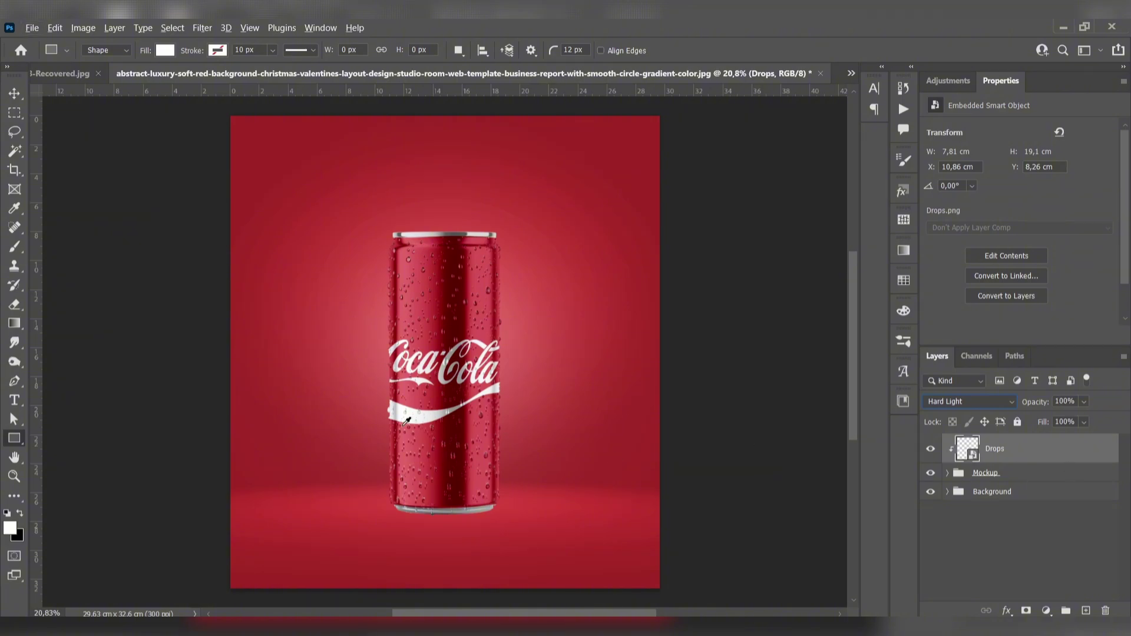
Warp the Drops layer slightly so the droplets follow the can's rounded surface from lid to base, and apply the warp.
click(16, 92)
click(103, 186)
scroll(385, 313, up, 4)
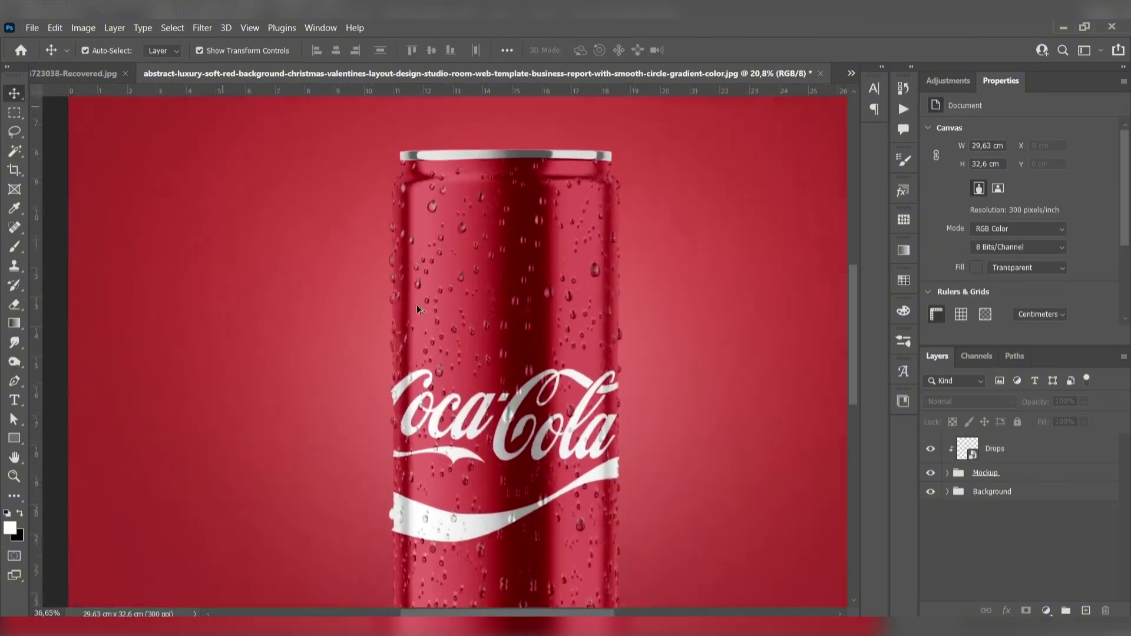
scroll(417, 308, up, 4)
click(1008, 454)
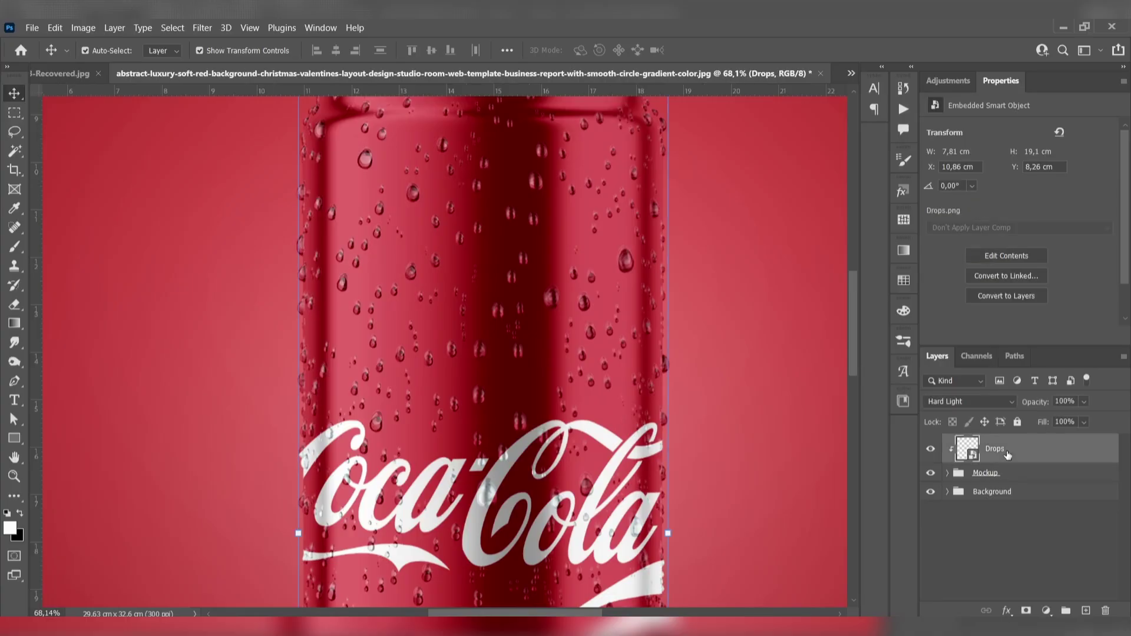
key(ctrl+t)
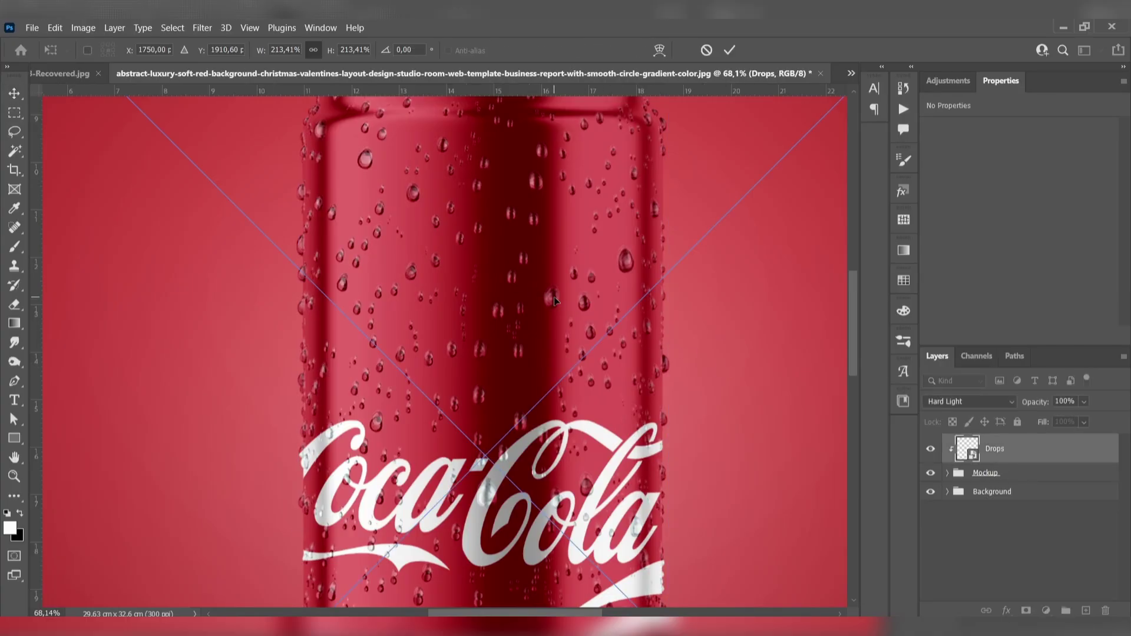
right_click(554, 301)
click(569, 454)
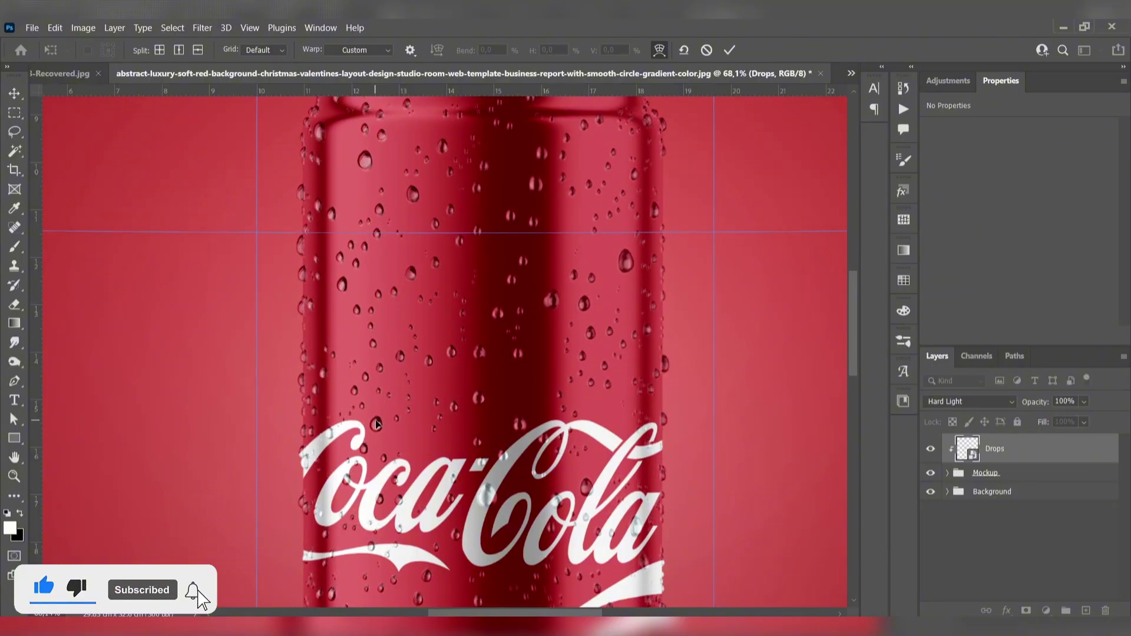
scroll(601, 318, down, 5)
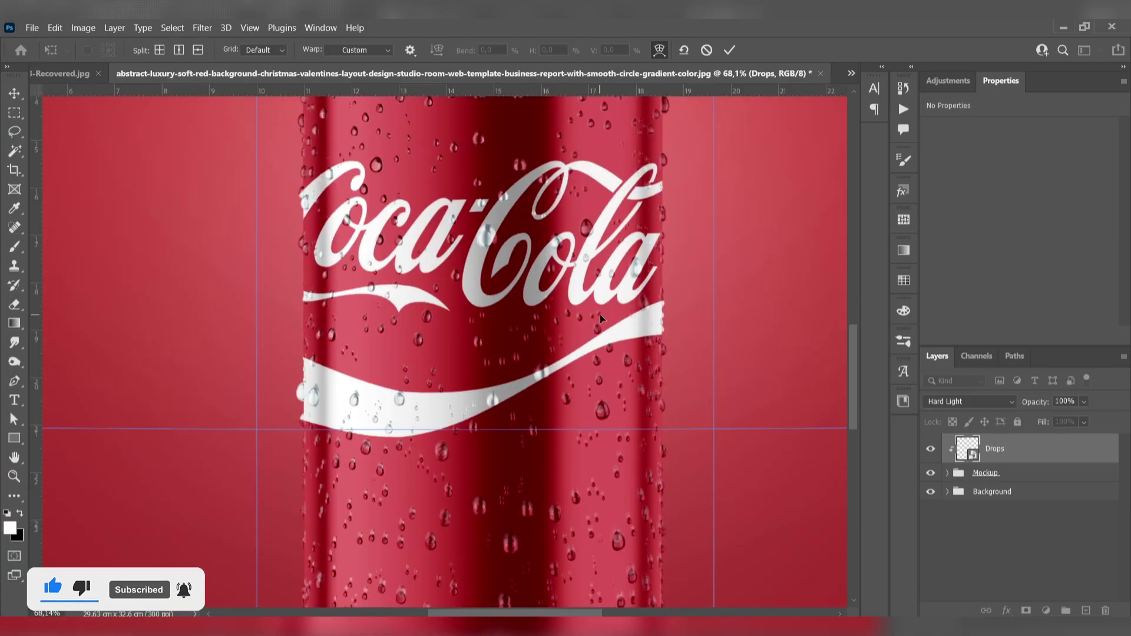
scroll(601, 318, down, 4)
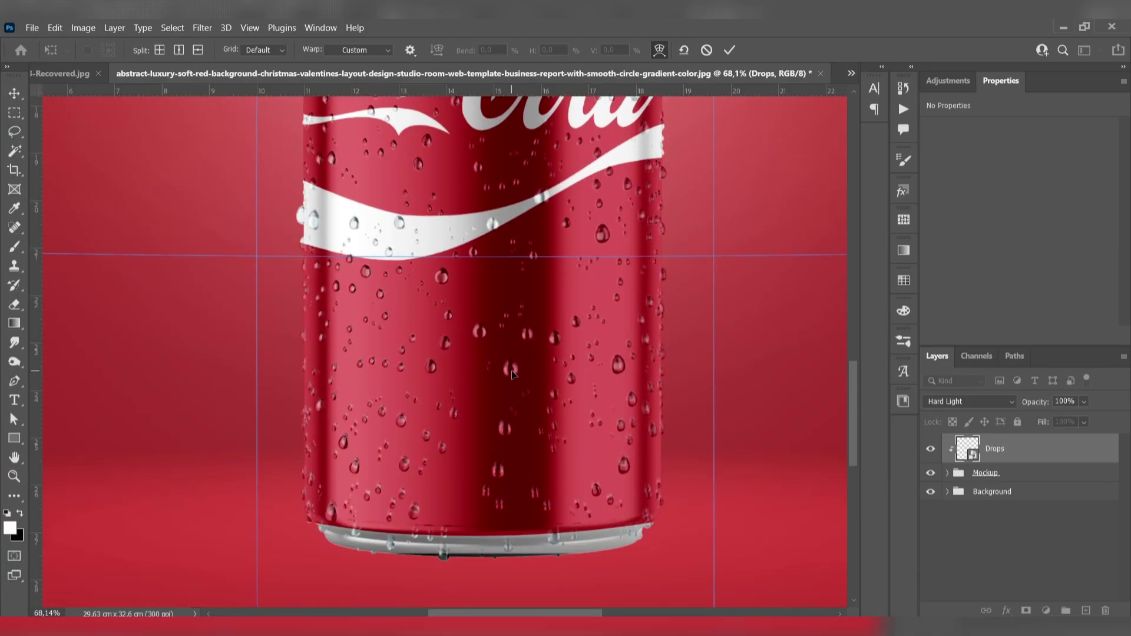
scroll(511, 374, up, 8)
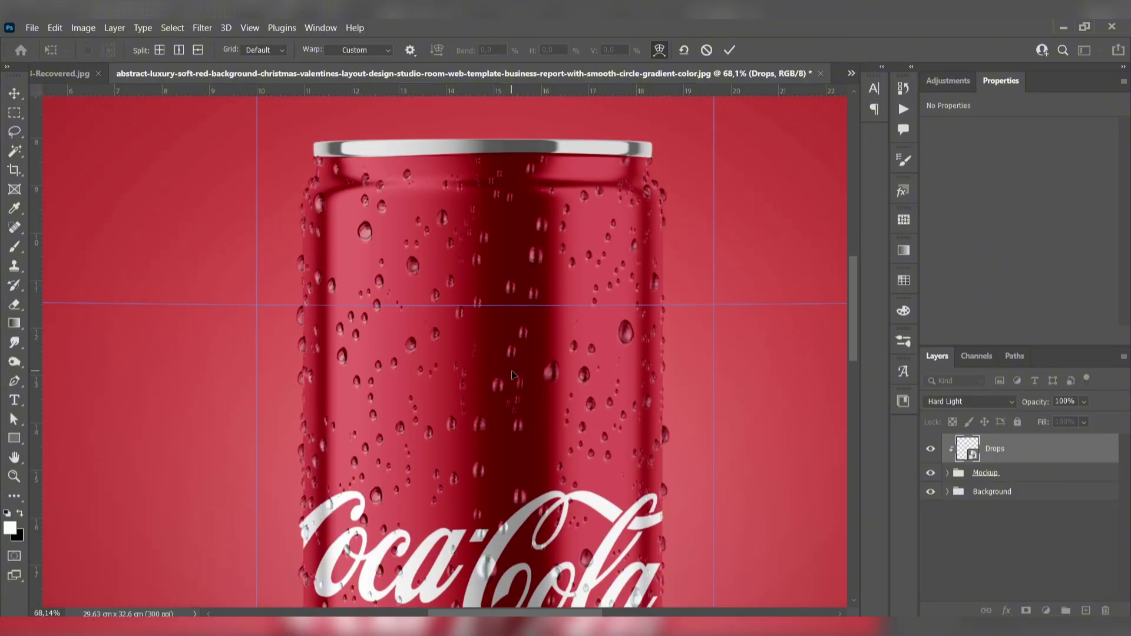
scroll(512, 375, down, 12)
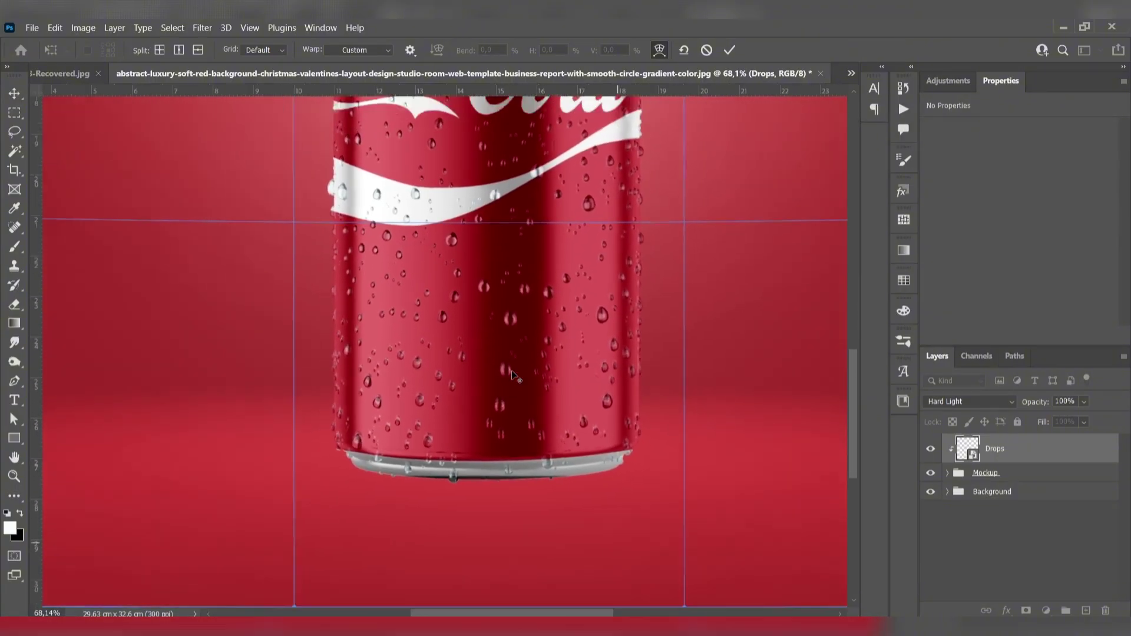
scroll(511, 370, down, 5)
click(12, 95)
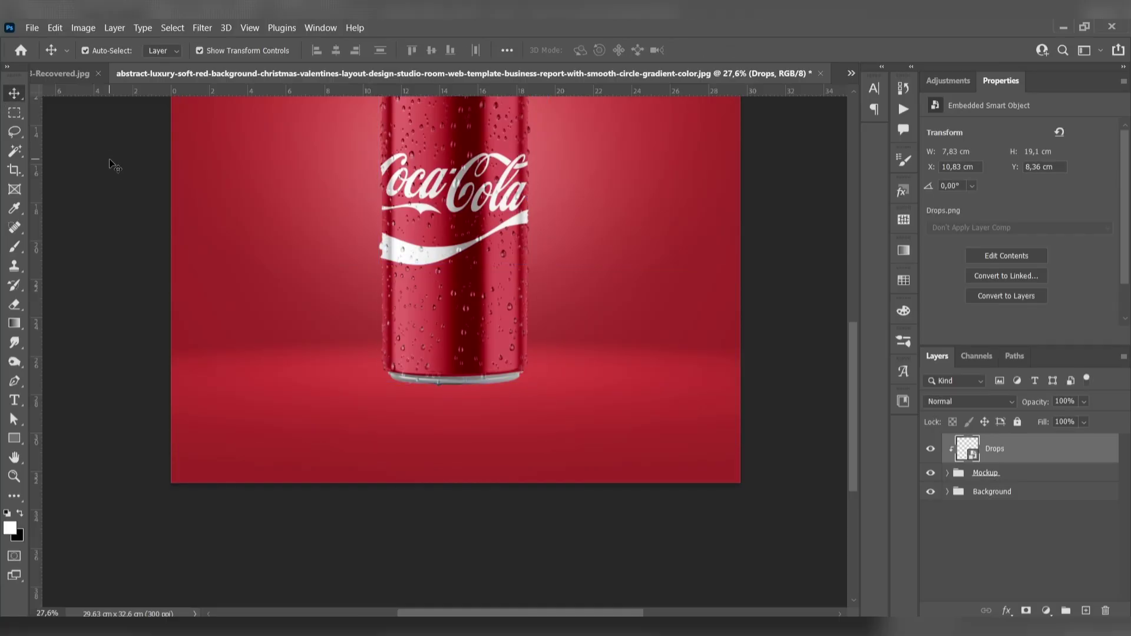
Create a new empty layer and place it between the Mockup and Background groups for the can's shadow.
click(116, 168)
scroll(301, 215, down, 1)
drag(330, 218, 336, 327)
drag(373, 280, 377, 299)
scroll(377, 300, down, 1)
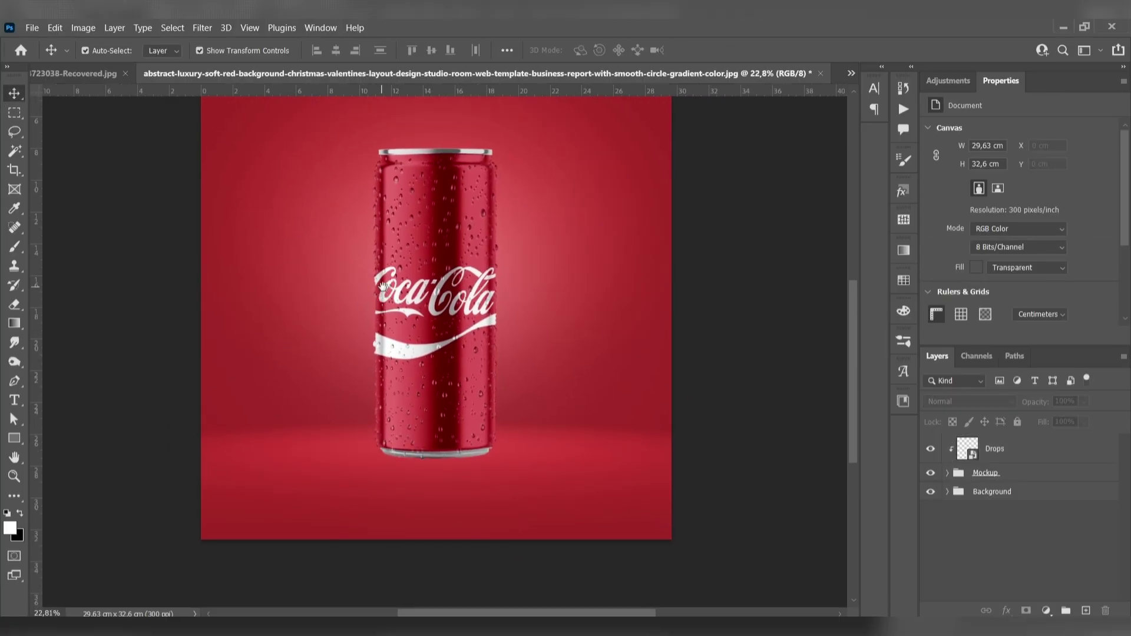
click(1020, 475)
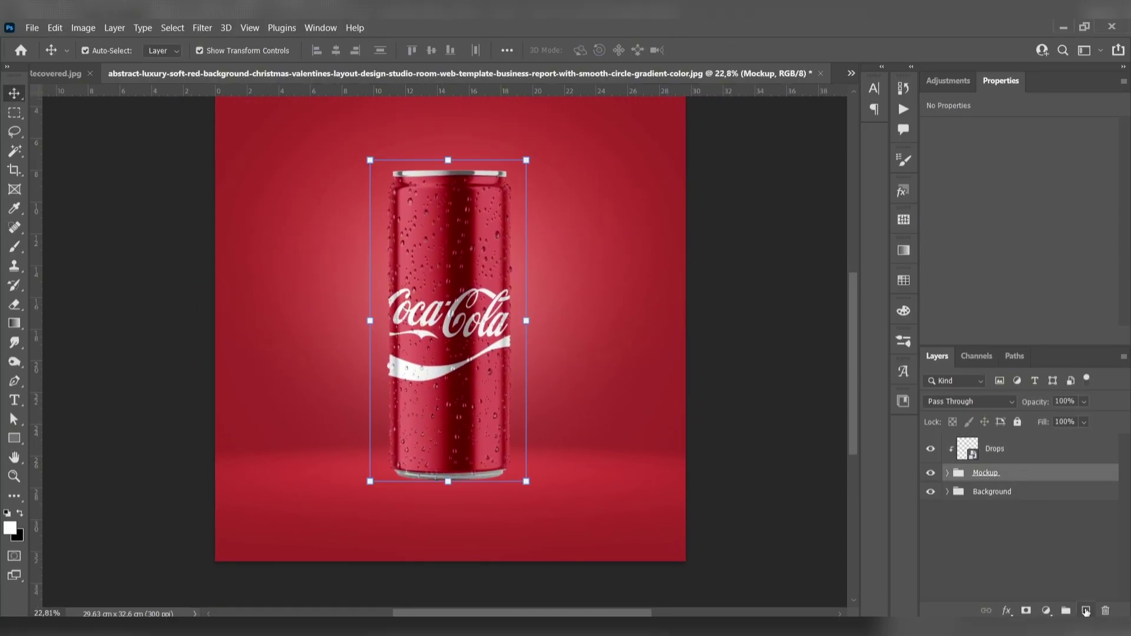
click(1086, 611)
drag(1021, 479, 1025, 512)
Flatten the soft 2100 px brush tip with 0% hardness into a wide, thin horizontal ellipse.
key(b)
click(107, 52)
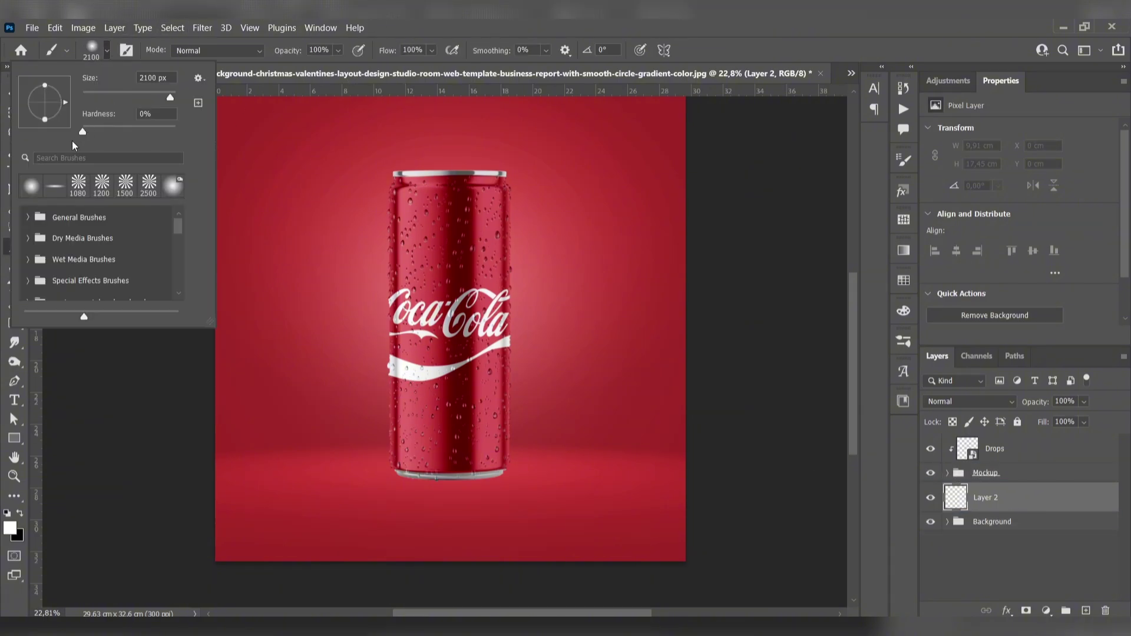
drag(47, 120, 47, 105)
click(111, 51)
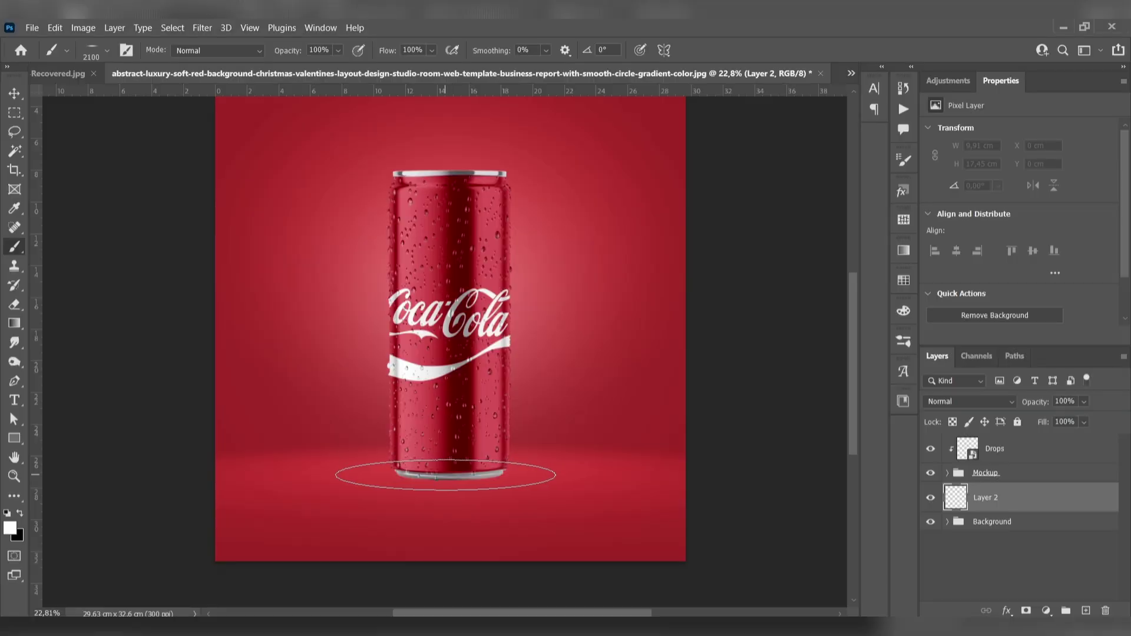
Undo a white test dab and paint a single black dab as a soft shadow beneath the can's base.
click(453, 474)
key(ctrl+z)
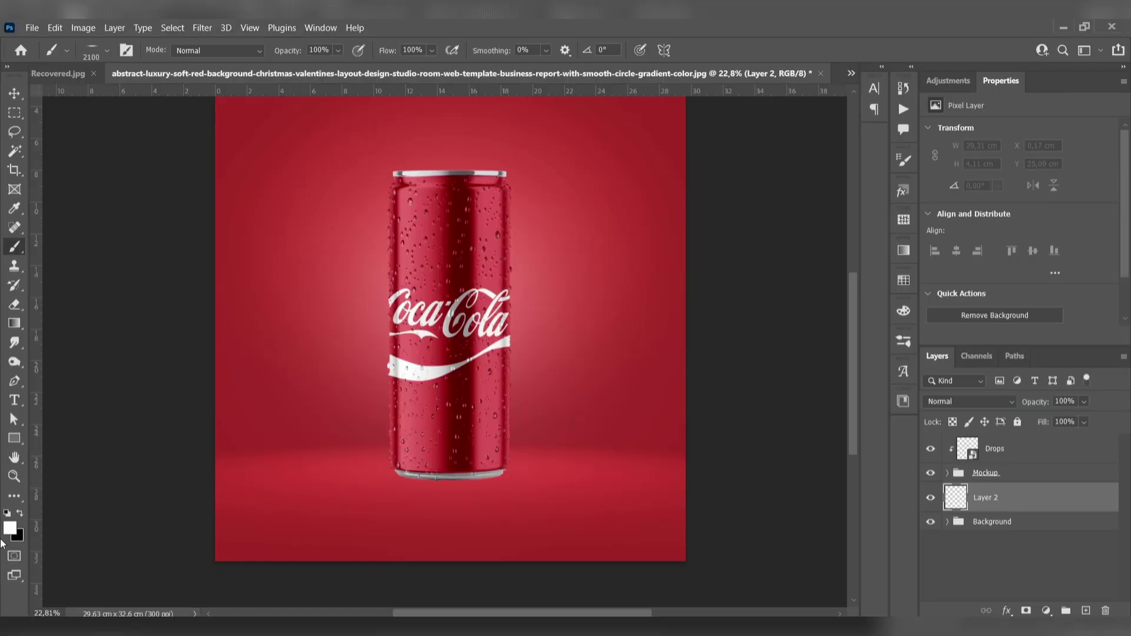
click(19, 513)
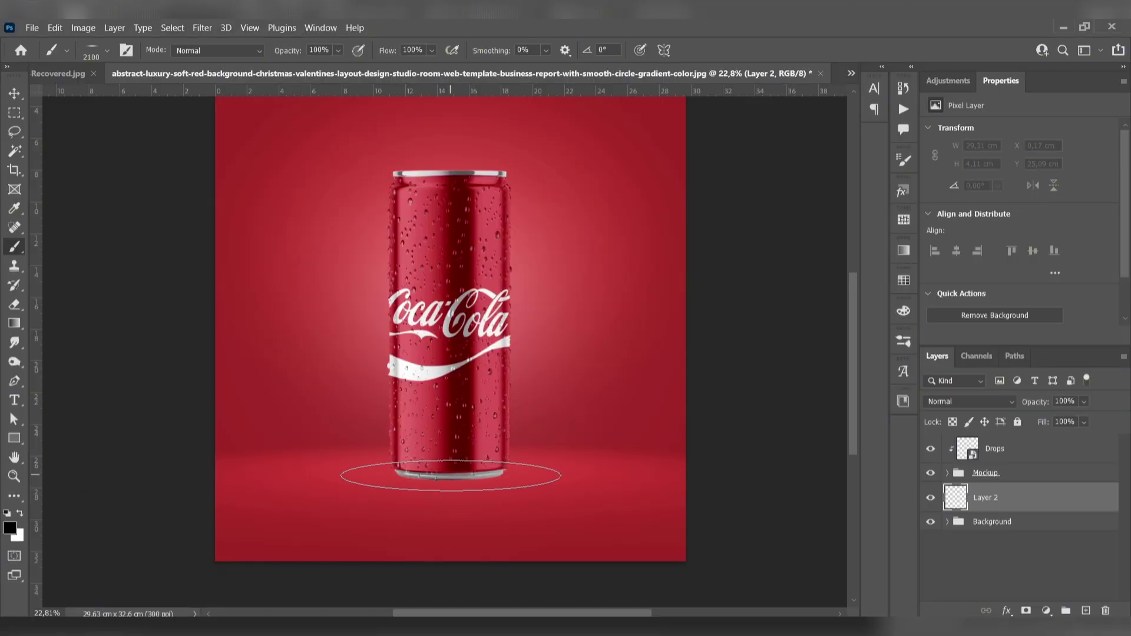
click(454, 474)
Squash the shadow on Layer 2 to about 3.36 cm high and position it under the can's base.
key(ctrl+t)
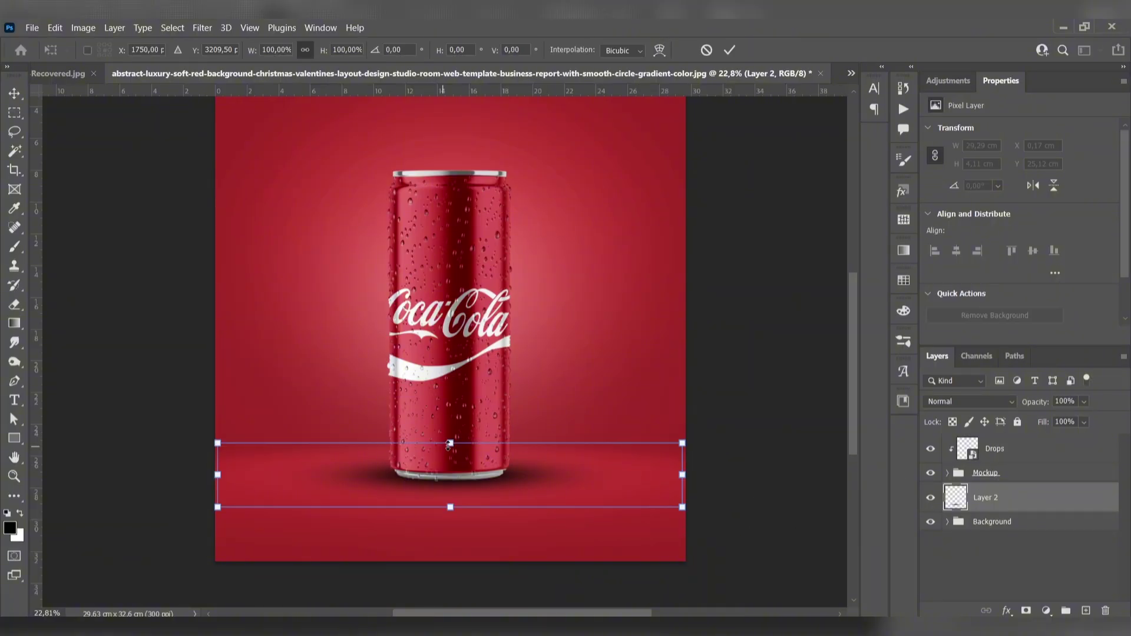
drag(449, 445, 472, 490)
click(17, 95)
click(234, 267)
scroll(238, 289, down, 1)
drag(366, 389, 375, 417)
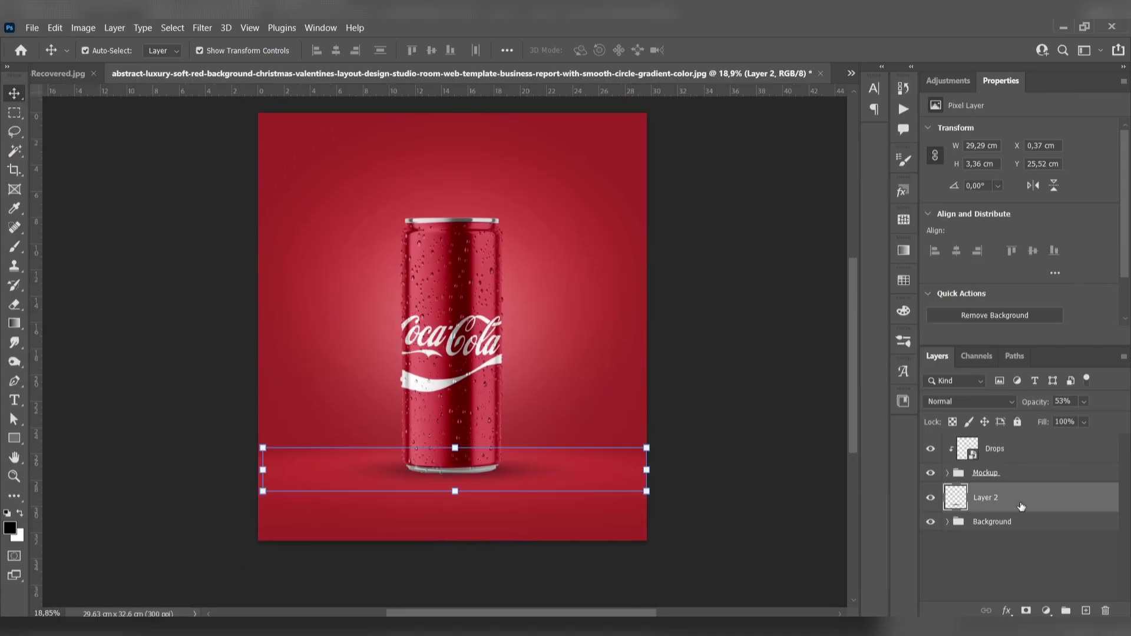
Compress the shadow further to about 82% width and 35% height, centre it tightly under the can and apply the transform.
key(ctrl+t)
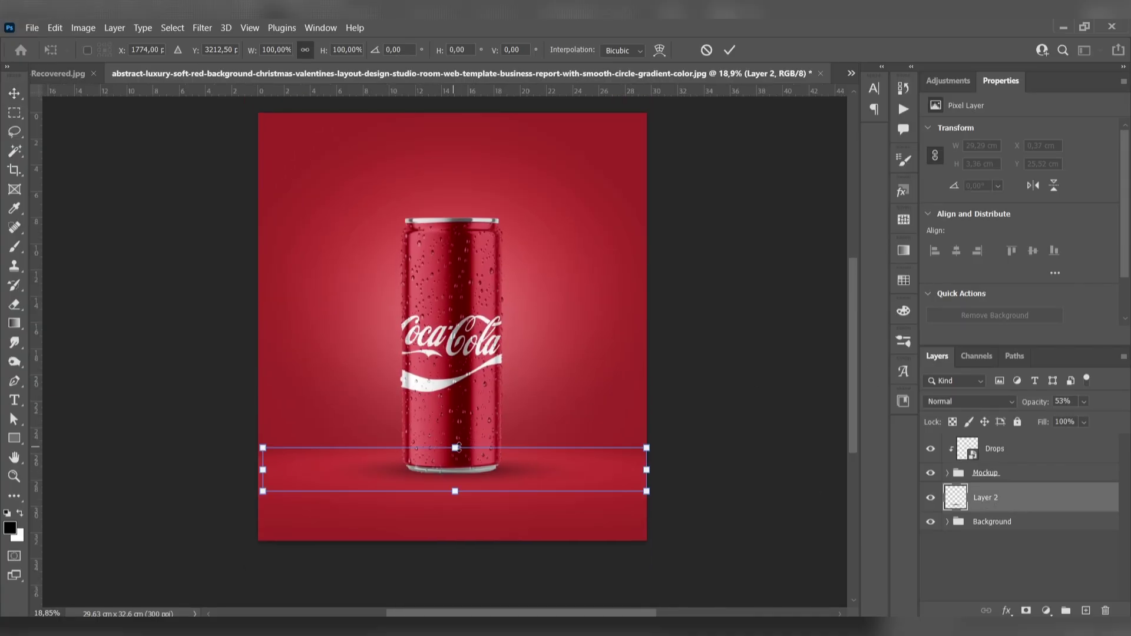
drag(459, 447, 471, 473)
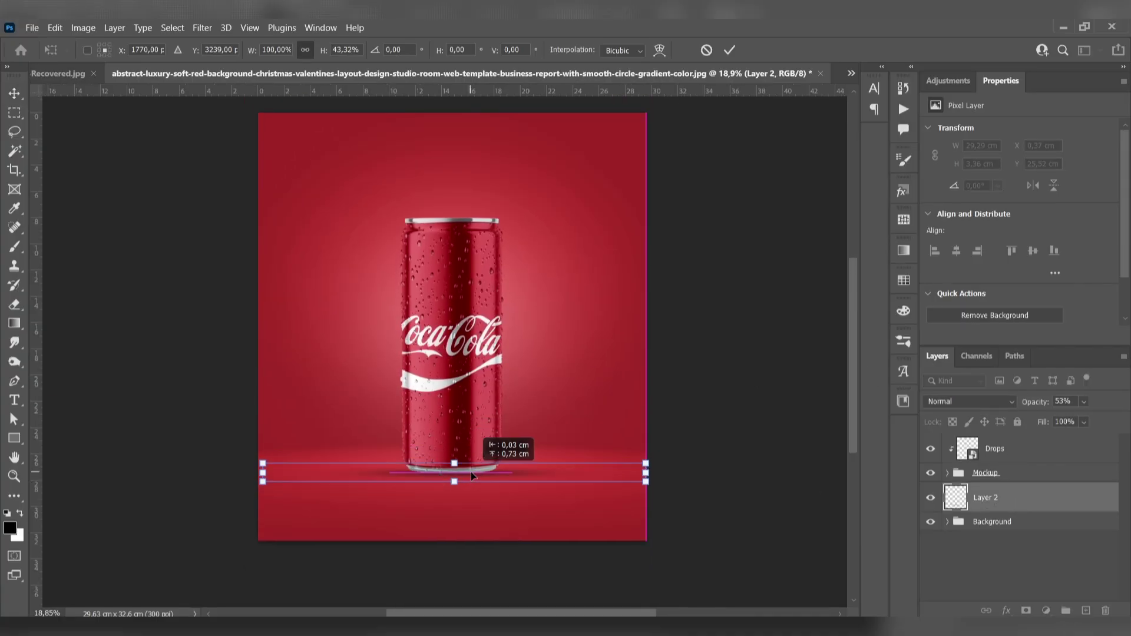
drag(263, 473, 333, 473)
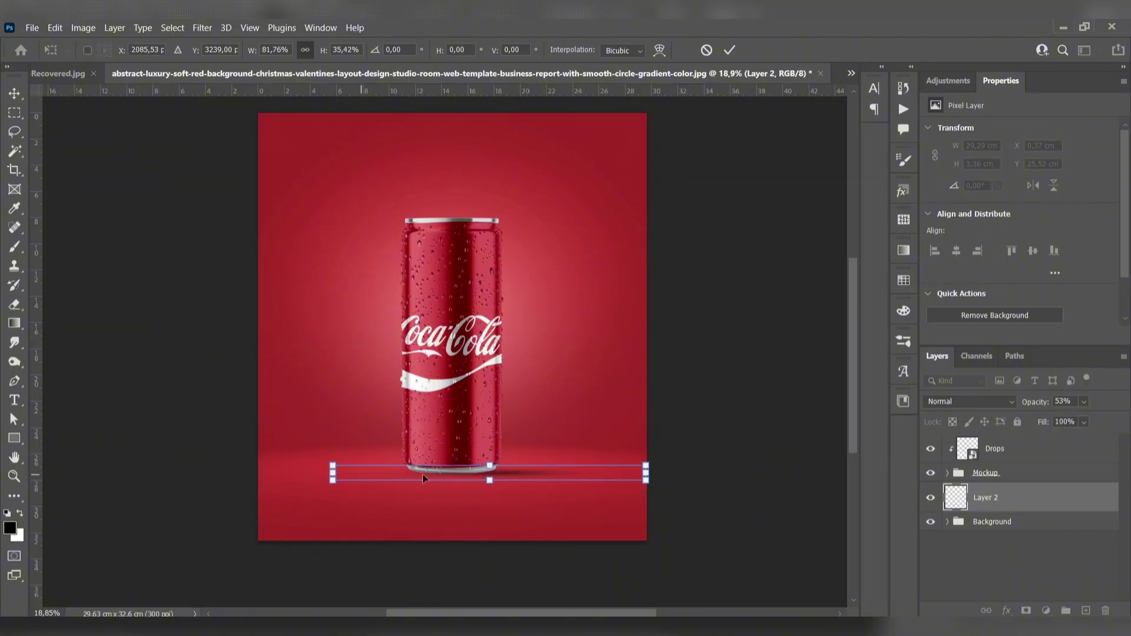
drag(524, 477, 497, 476)
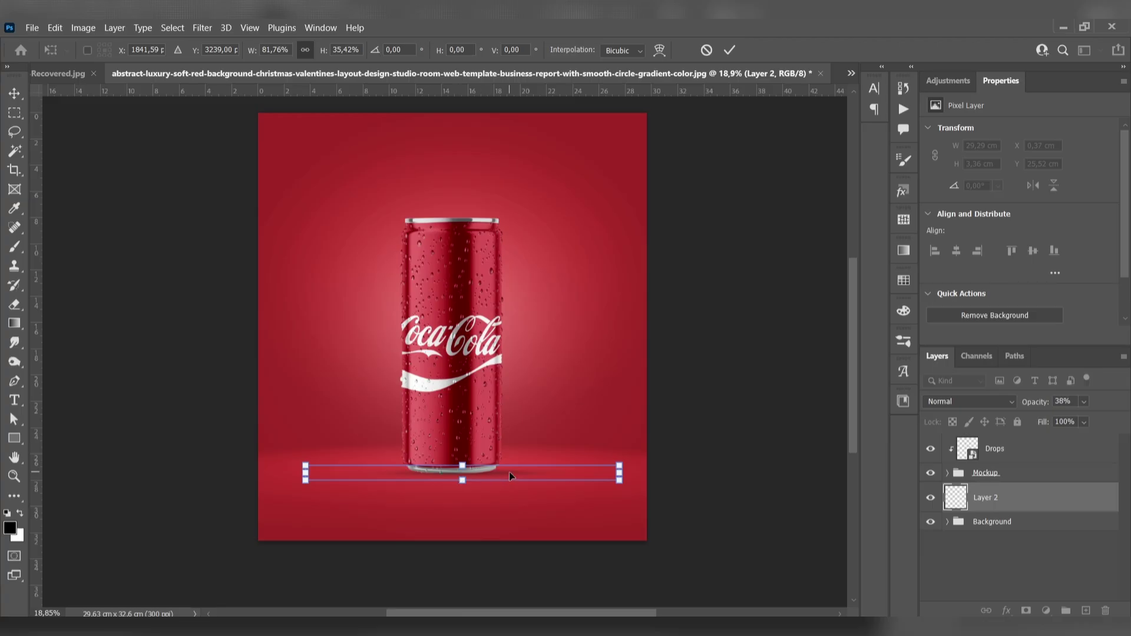
drag(510, 472, 500, 473)
key(Return)
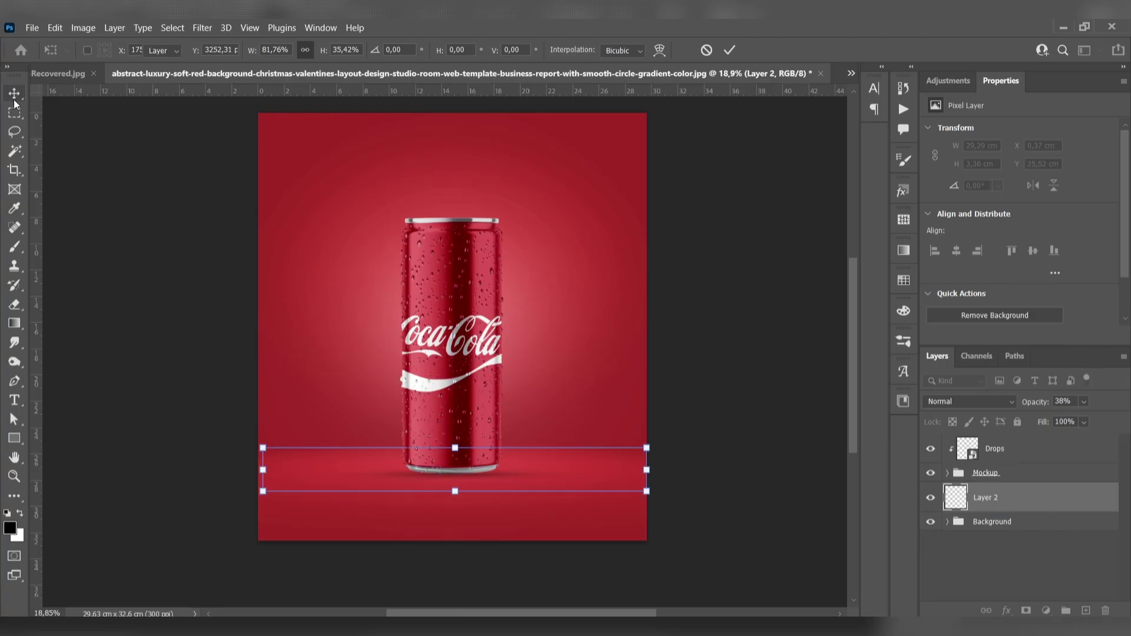
Nudge the shadow on Layer 2 slightly right and up to about X 2.89 cm, Y 26.88 cm, then deselect it.
click(254, 287)
click(1016, 499)
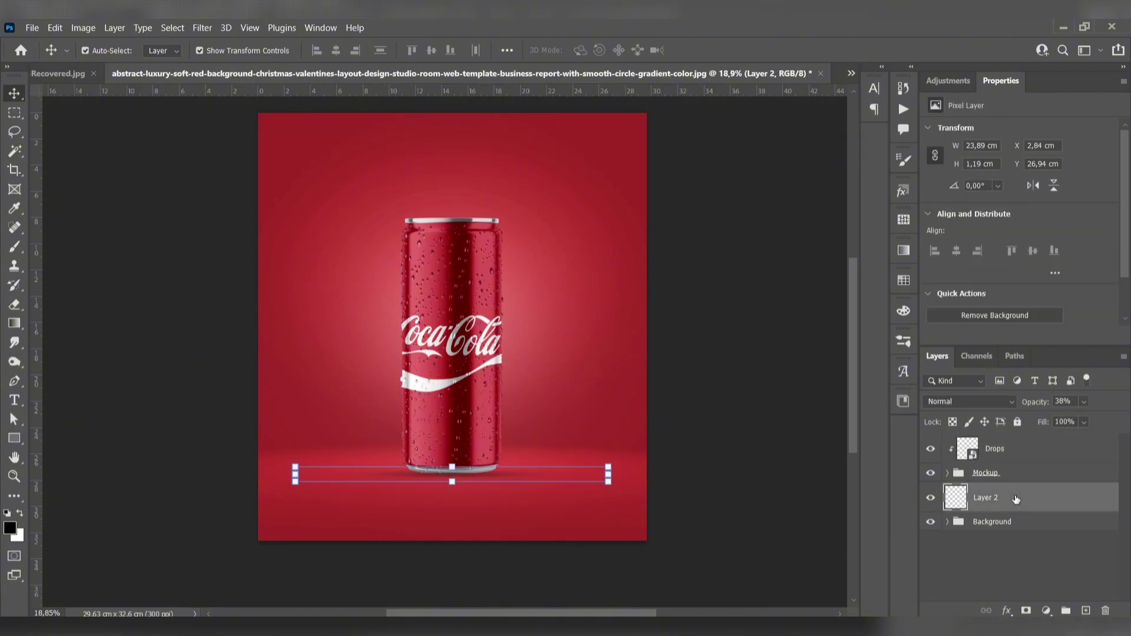
key(Right)
key(Right)
key(Right)
key(Right)
key(Right)
key(Right)
key(Down)
key(Down)
key(Down)
key(Down)
key(Down)
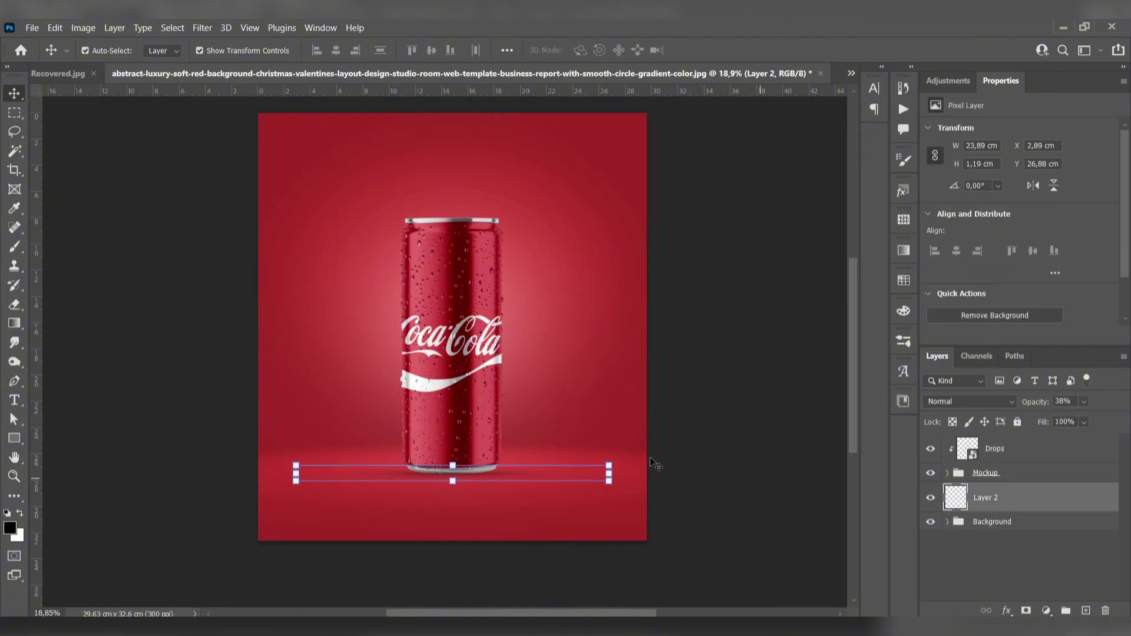
click(669, 478)
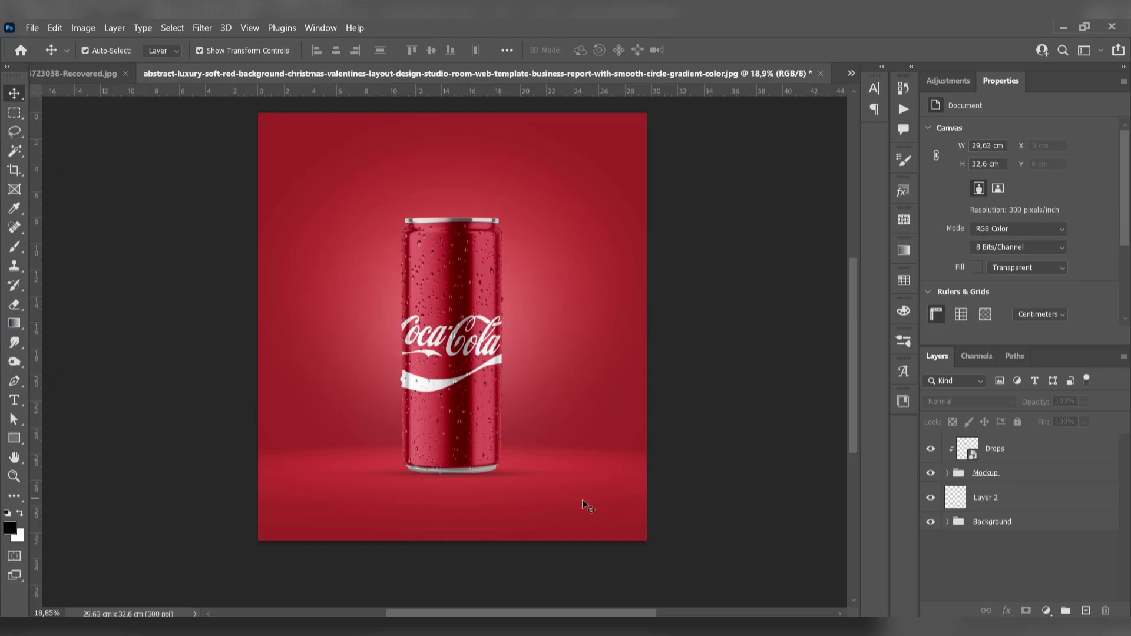
Narrow the Layer 2 shadow to about 15.3 cm wide, centred under the can's base, and apply the transform.
click(1002, 498)
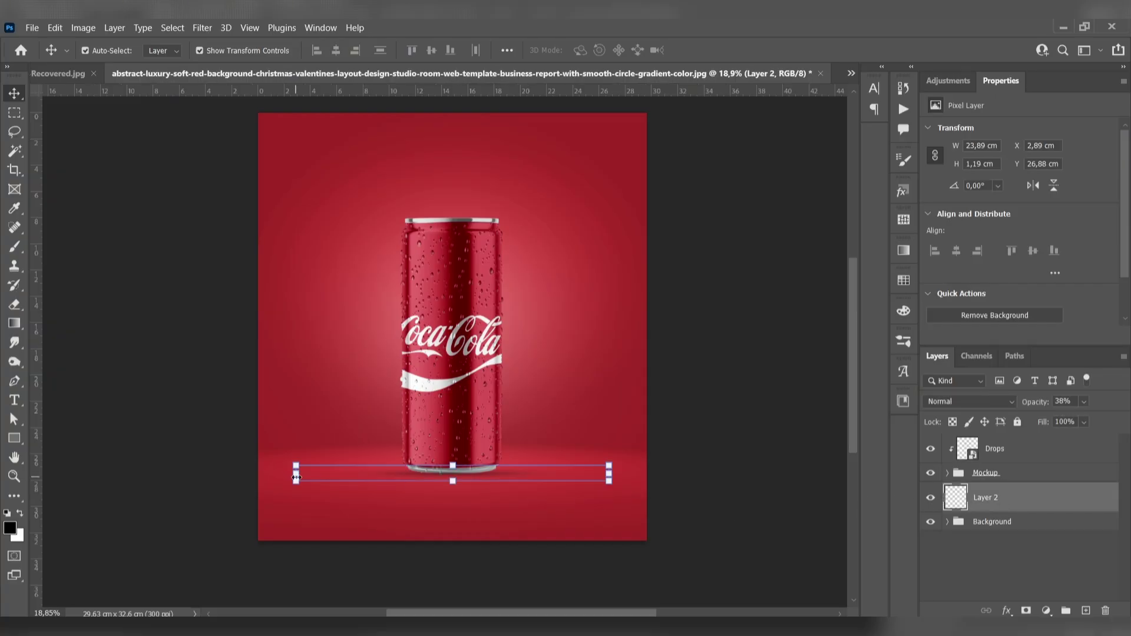
drag(297, 474, 408, 474)
drag(526, 486, 471, 487)
click(14, 93)
click(116, 232)
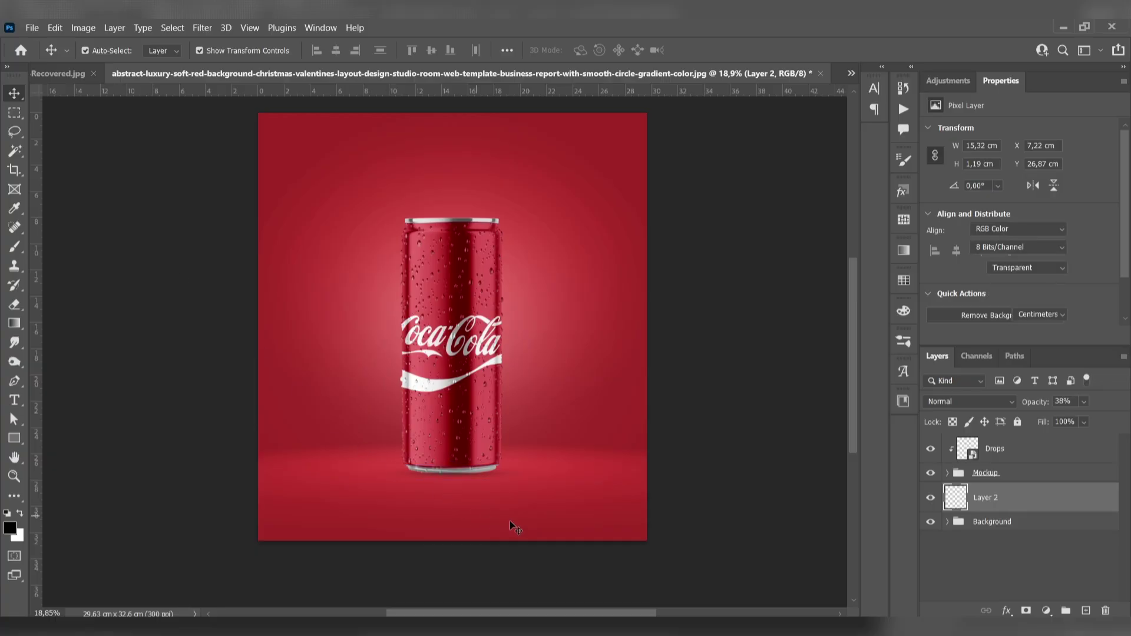
scroll(508, 495, down, 1)
scroll(512, 492, down, 1)
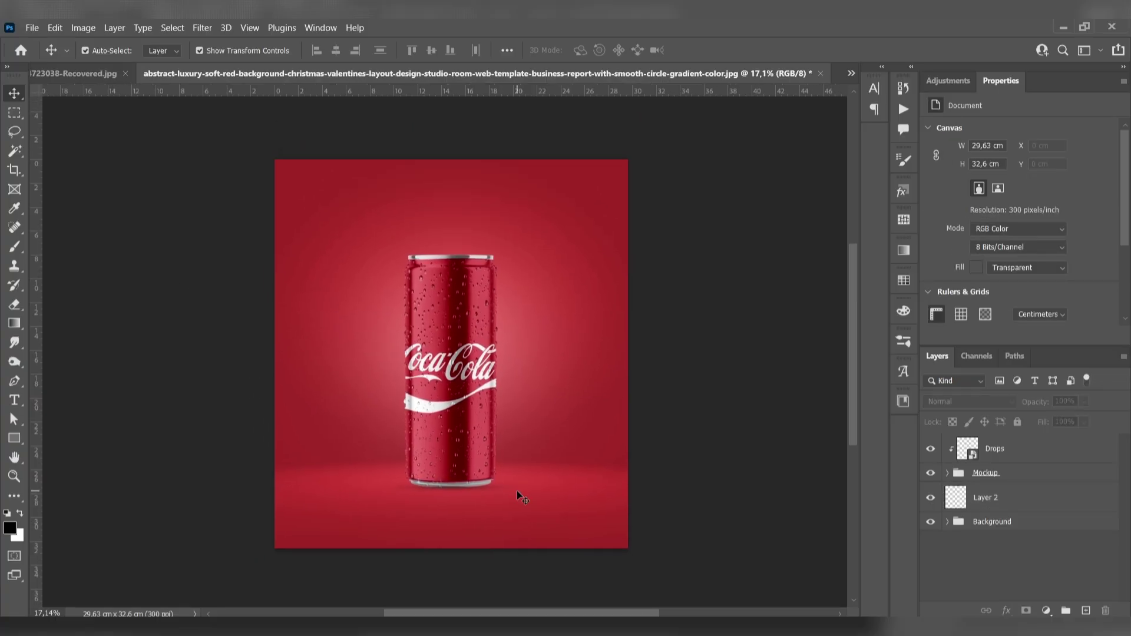